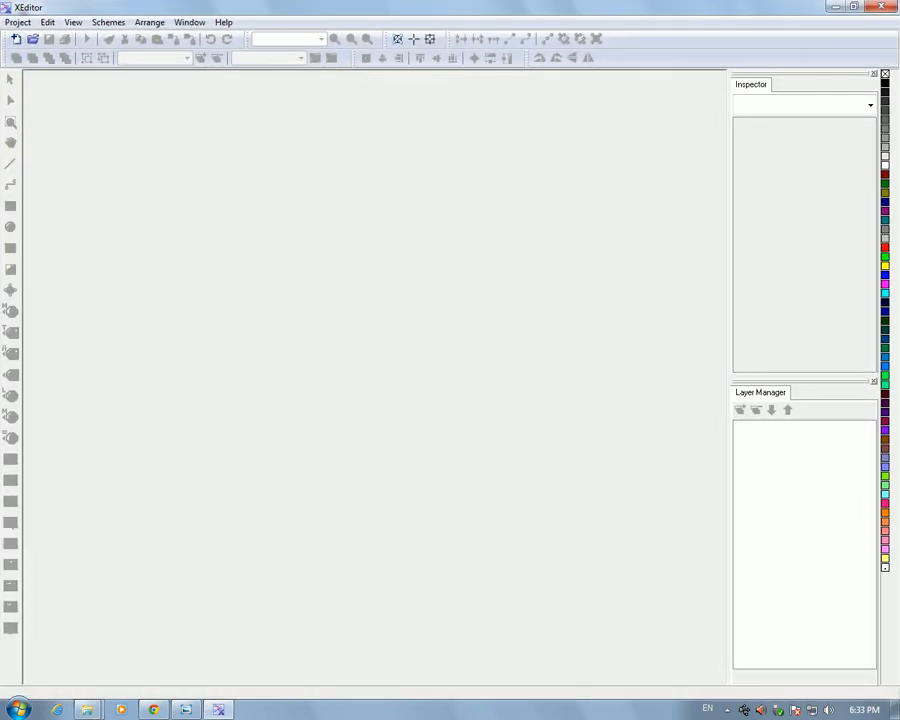
# Create a new project and place a TCP Pipe Port in the drawing's upper-left area
pyautogui.rightClick(165, 3)
pyautogui.press('Escape')
pyautogui.click(16, 39)
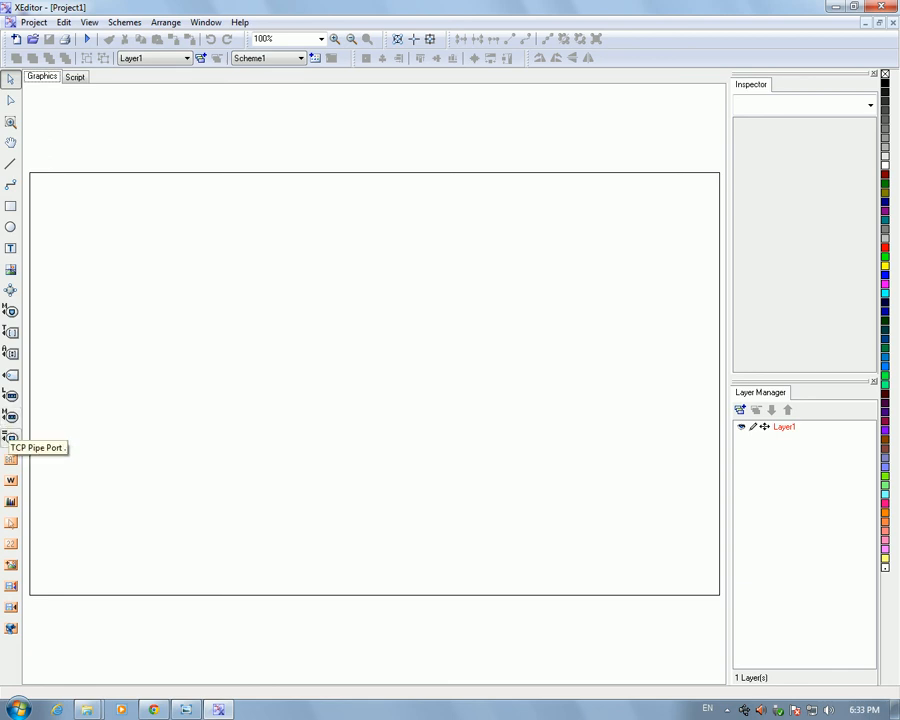
pyautogui.click(11, 459)
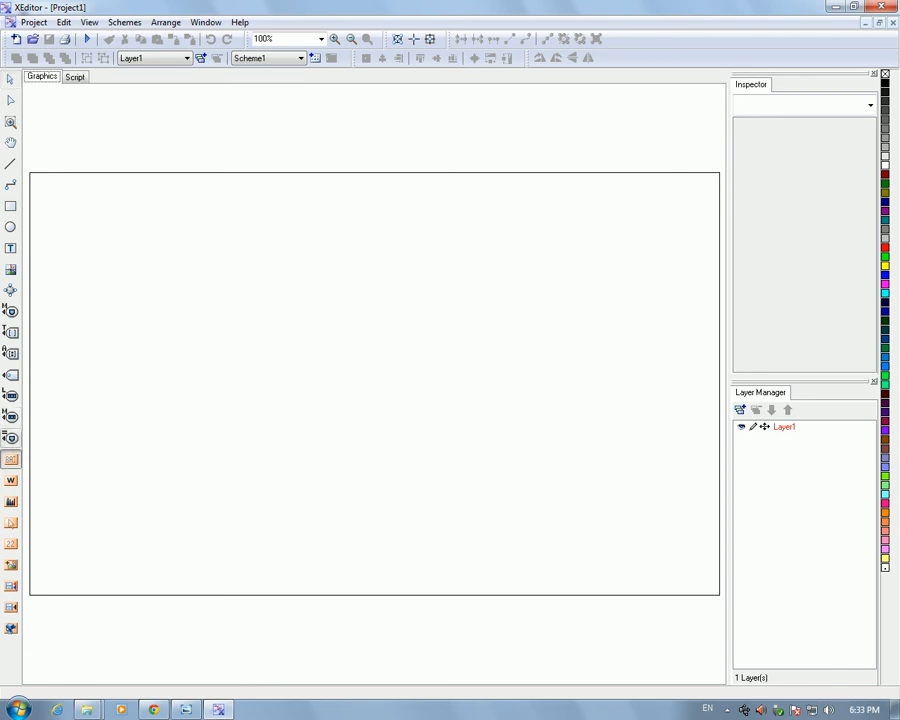
pyautogui.click(159, 293)
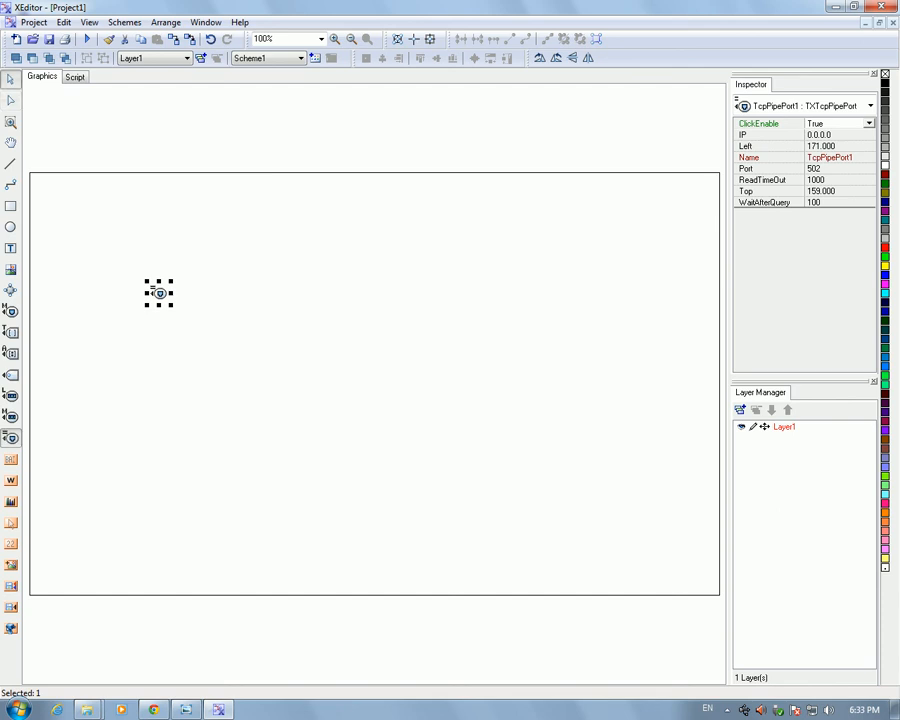
pyautogui.press('Escape')
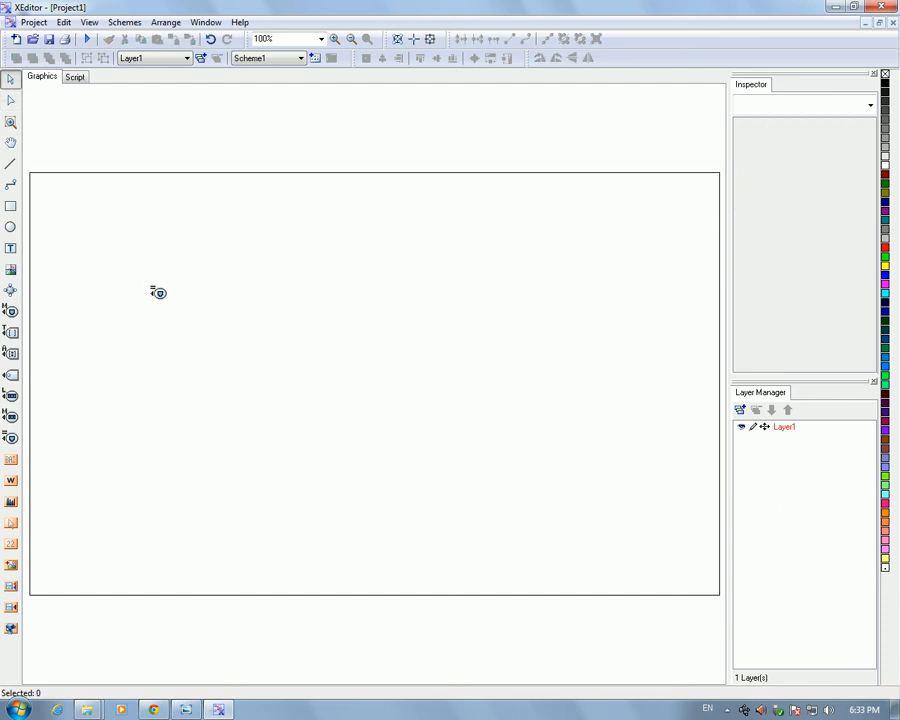
# Move the TCP Pipe Port to the drawing's upper-right area, about Left 820 and Top 27, and widen the Inspector
pyautogui.moveTo(158, 292); pyautogui.dragTo(201, 290)
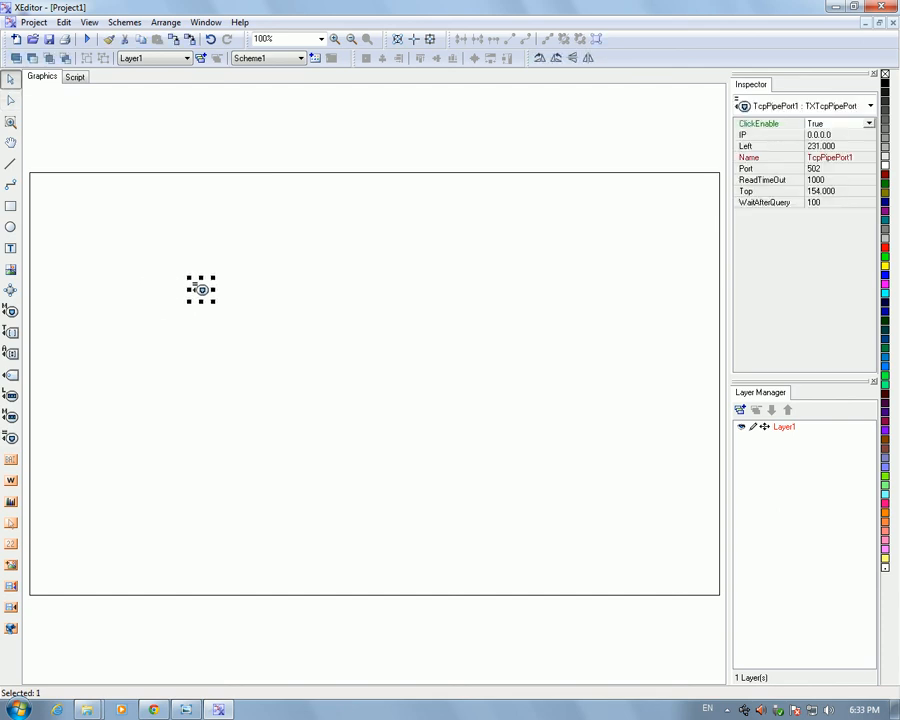
pyautogui.moveTo(729, 300); pyautogui.dragTo(663, 300)
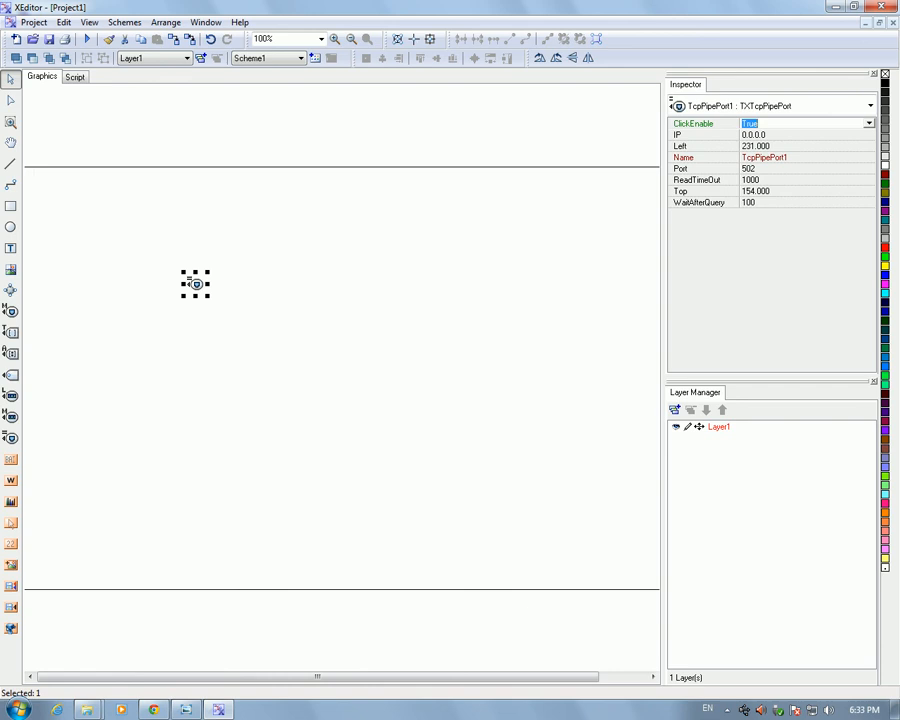
pyautogui.moveTo(195, 284); pyautogui.dragTo(608, 194)
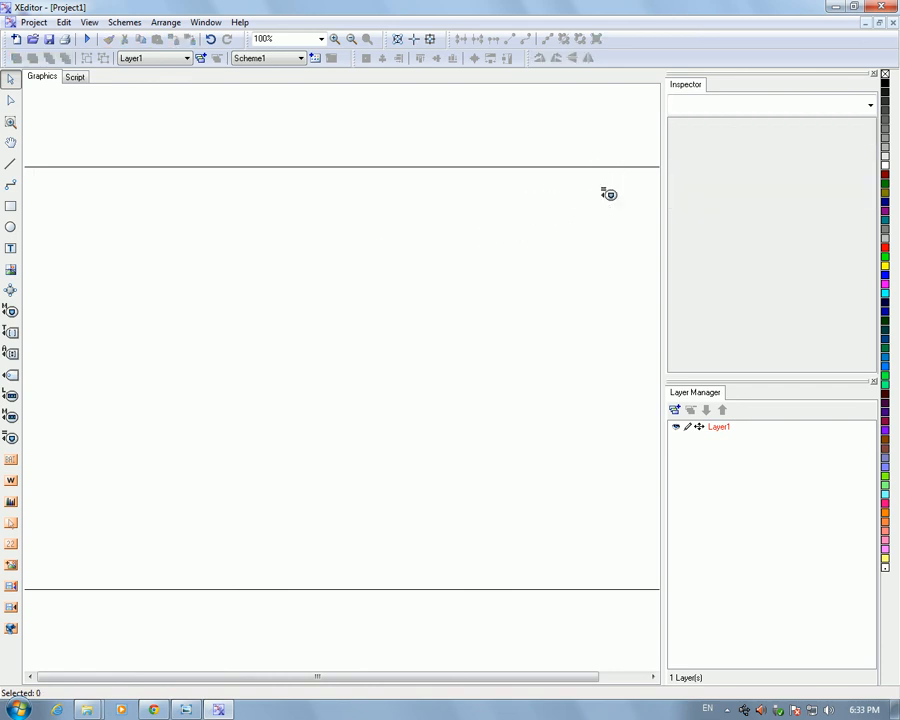
pyautogui.click(609, 194)
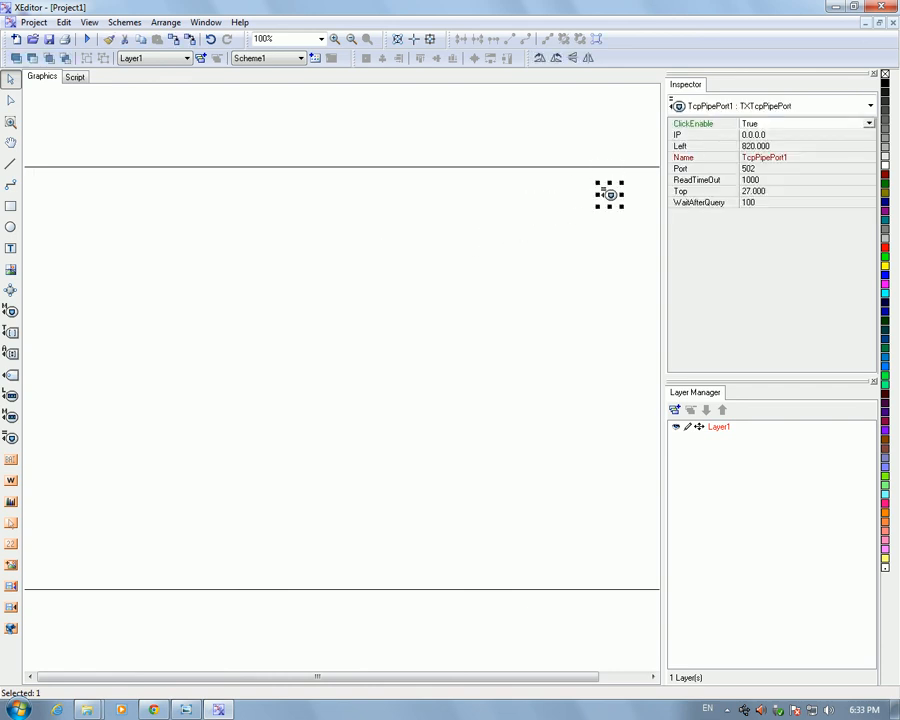
# Set the TCP Pipe Port's IP to 192.168.0.1 and its port to 8090
pyautogui.click(869, 124)
pyautogui.click(869, 124)
pyautogui.click(765, 135)
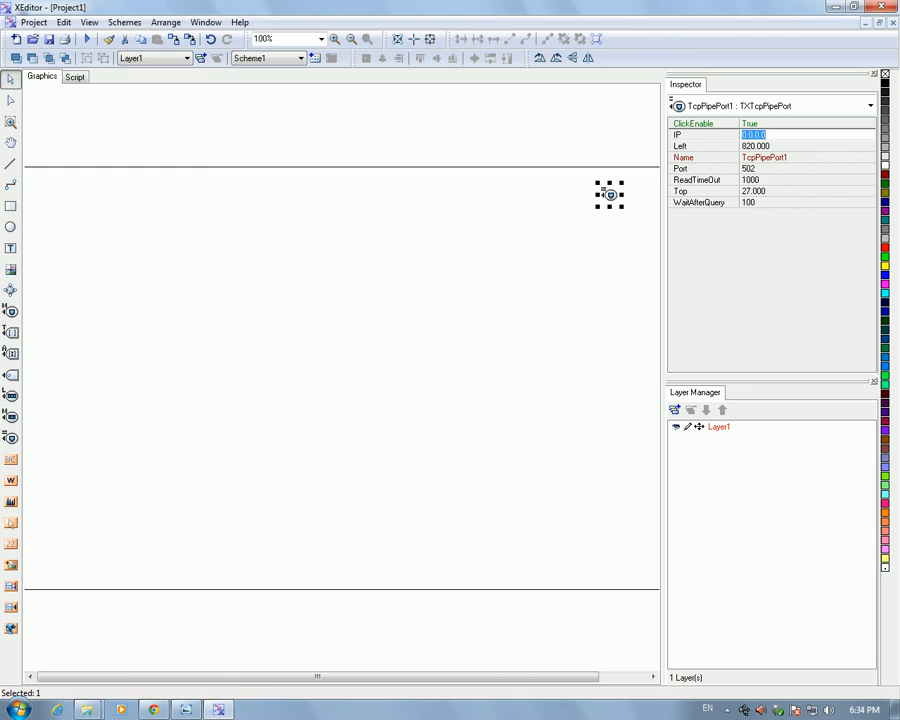
pyautogui.write('192.168.0.1')
pyautogui.click(756, 169)
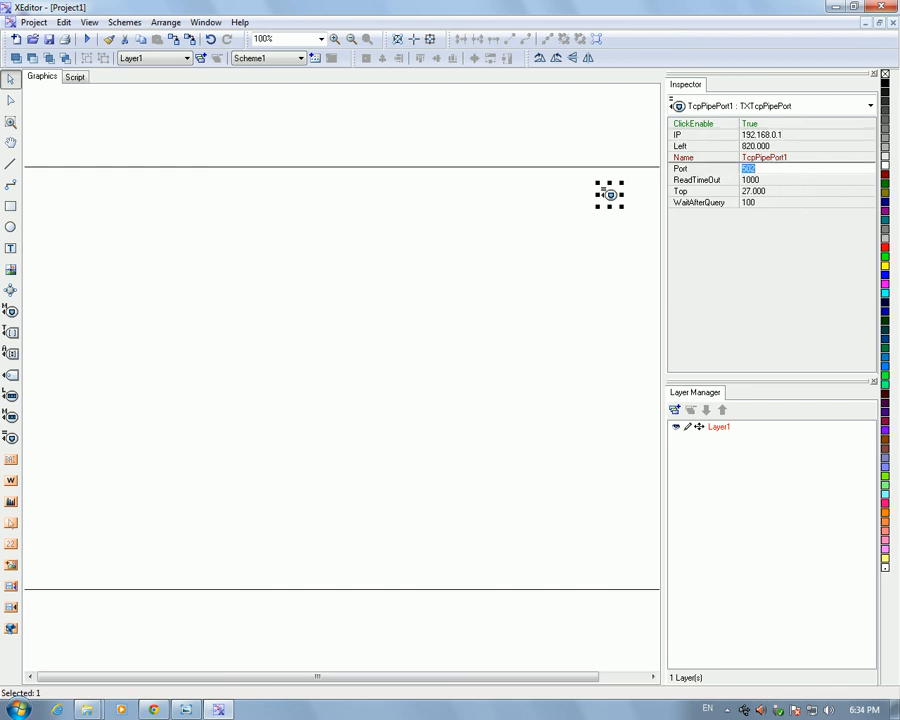
pyautogui.write('8090')
pyautogui.press('Down')
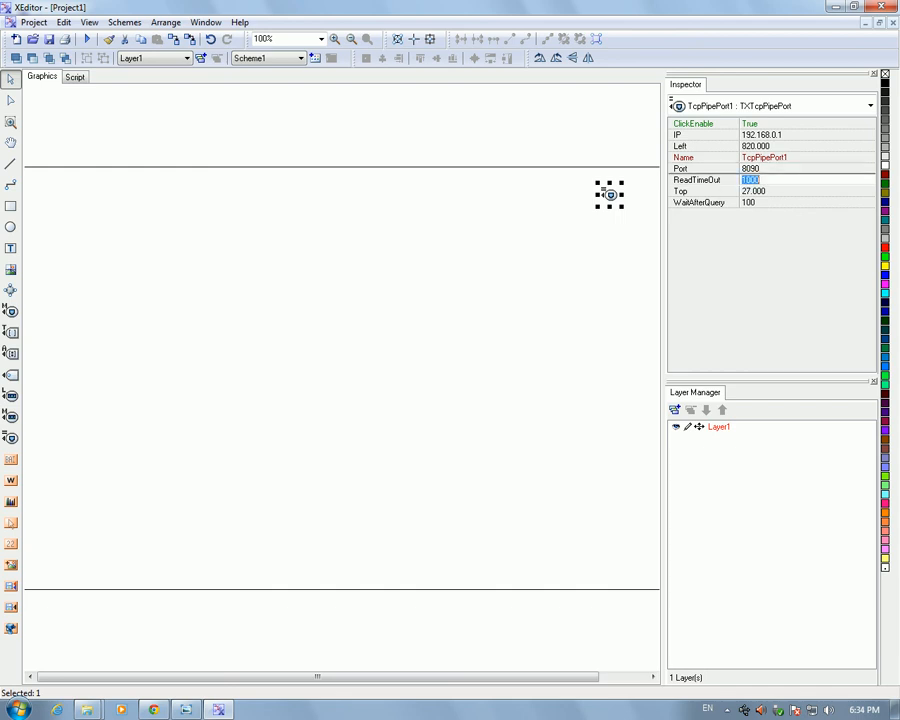
pyautogui.press('Down')
pyautogui.press('Down')
pyautogui.click(758, 203)
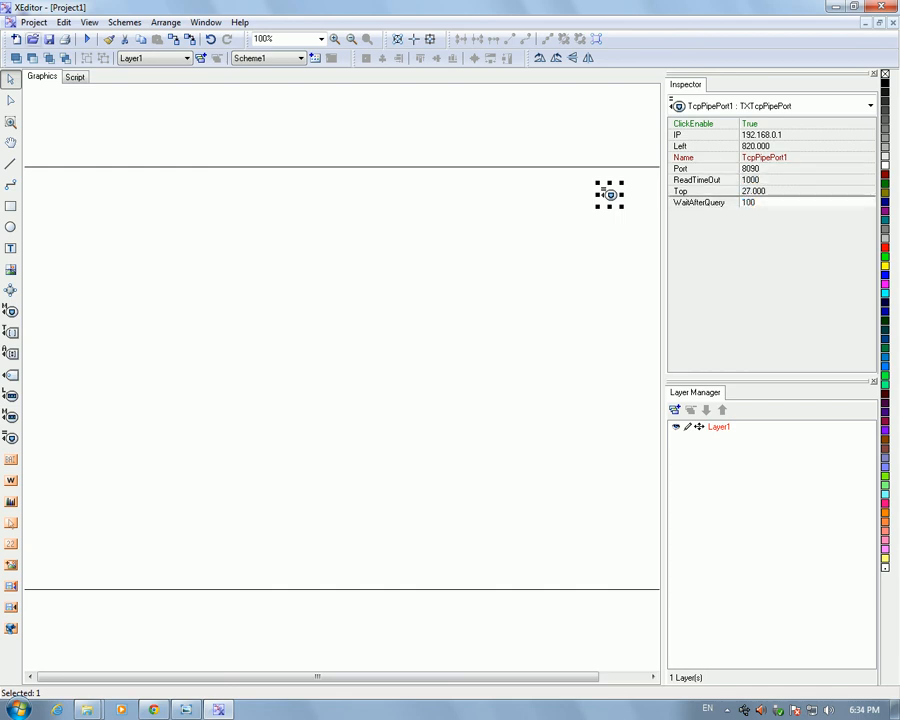
# Open the project Doz(TCPPipe).fxd as the Master user and narrow the Inspector so the whole scheme fits
pyautogui.click(32, 40)
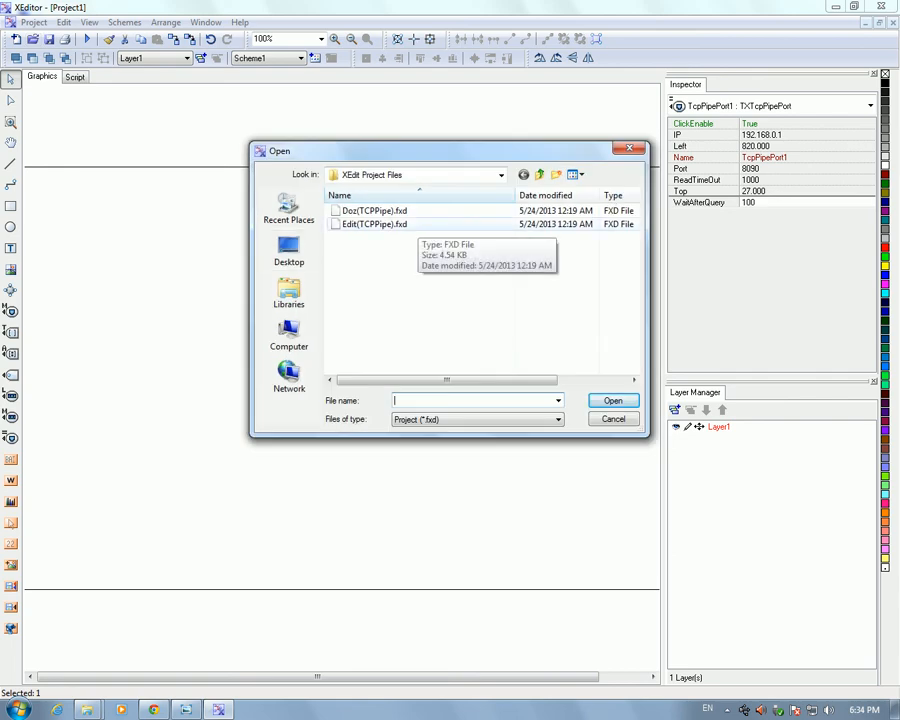
pyautogui.click(372, 211)
pyautogui.click(613, 400)
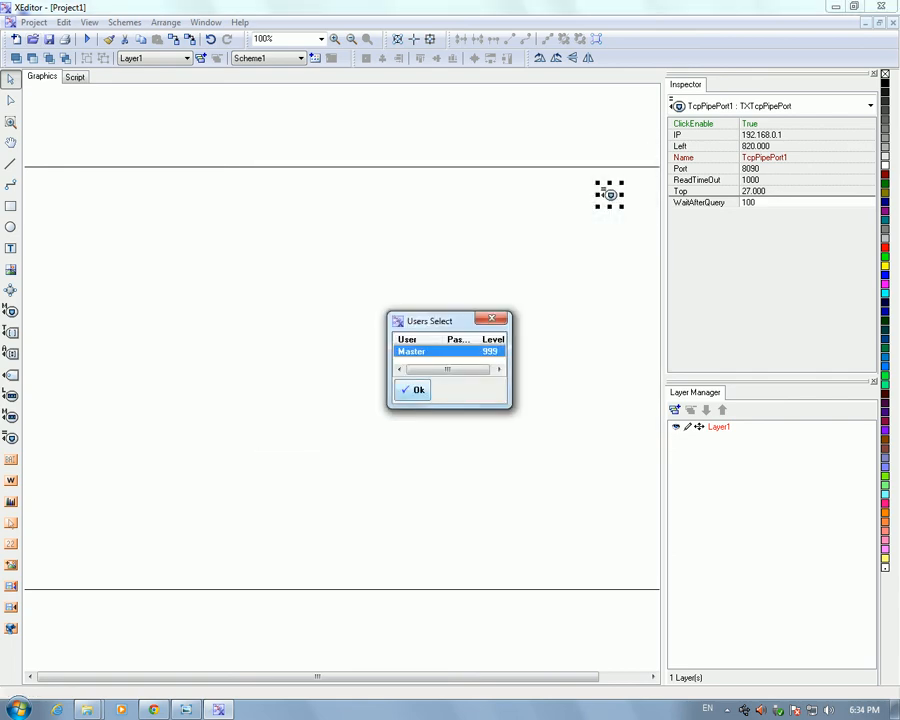
pyautogui.click(414, 389)
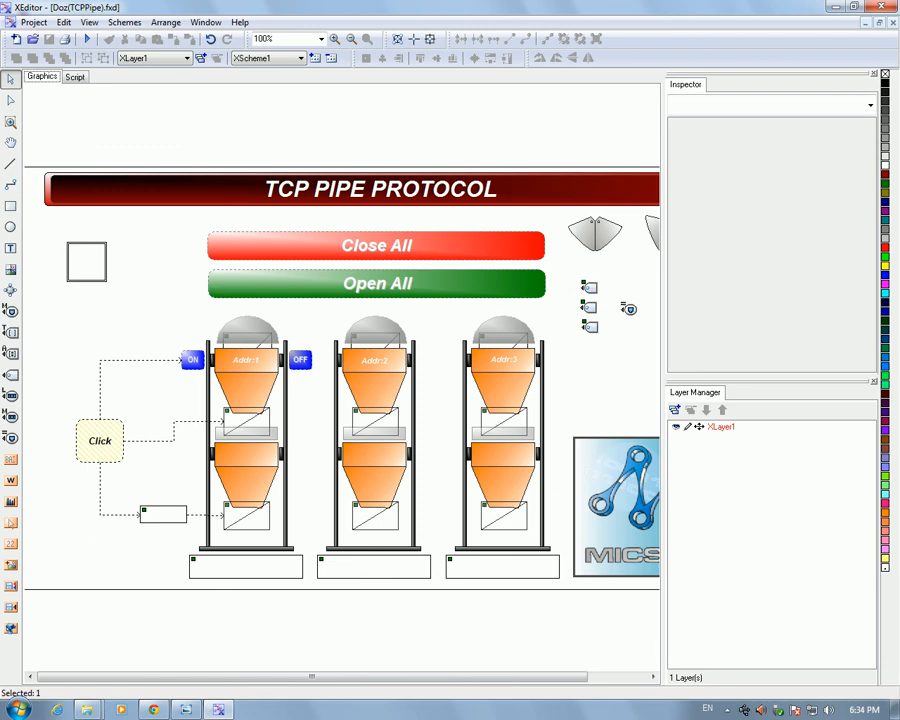
pyautogui.moveTo(665, 300); pyautogui.dragTo(771, 300)
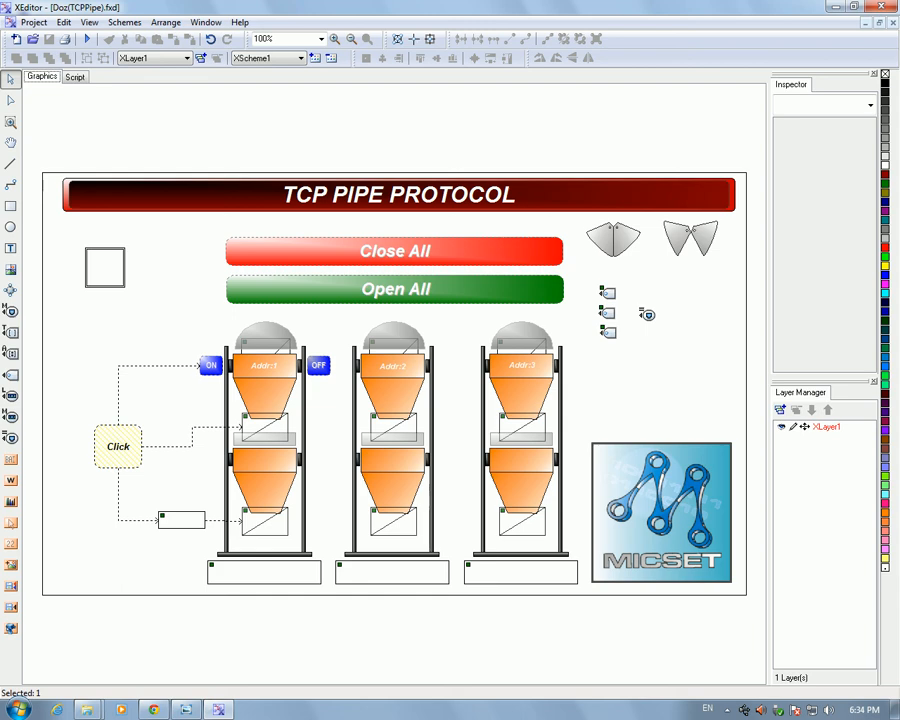
pyautogui.moveTo(768, 377); pyautogui.dragTo(775, 377)
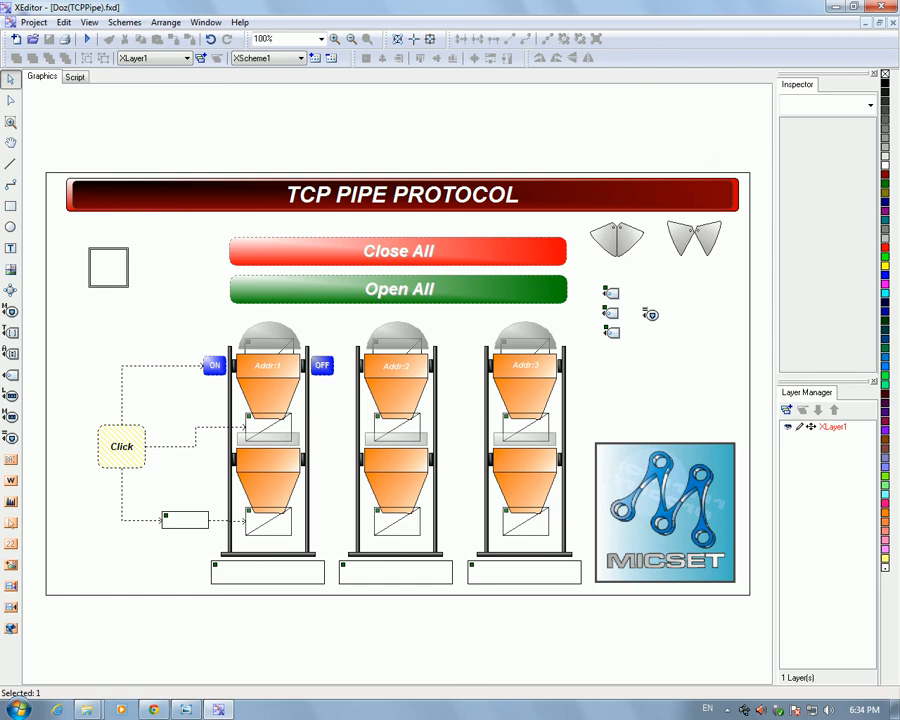
# Launch TCPPipeServer.exe from the XEdit Project Files folder, minimize the folder window, and place the server window beside the scheme
pyautogui.click(88, 710)
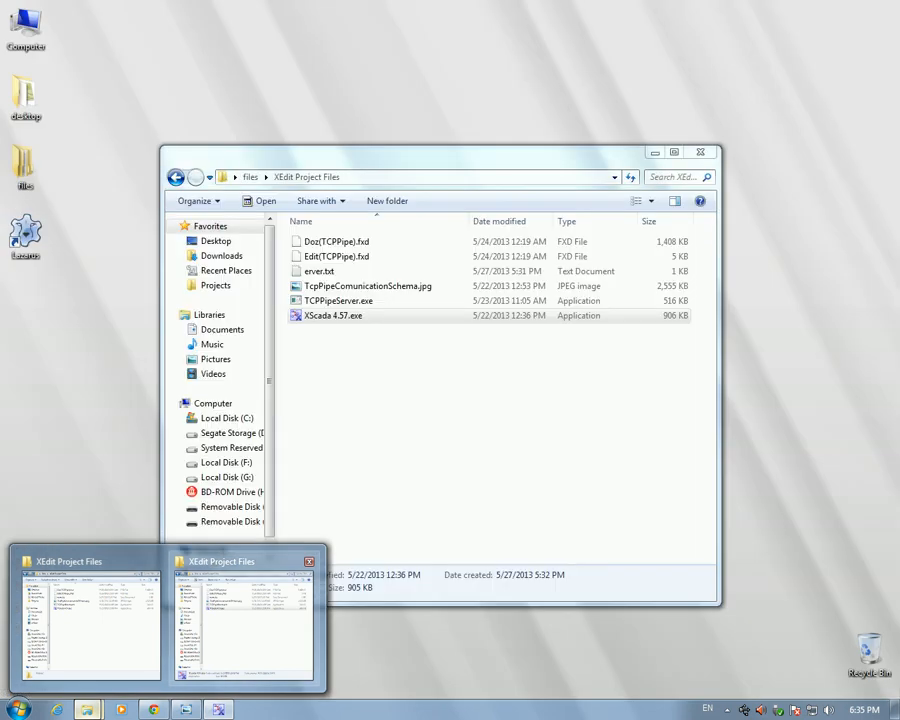
pyautogui.click(244, 625)
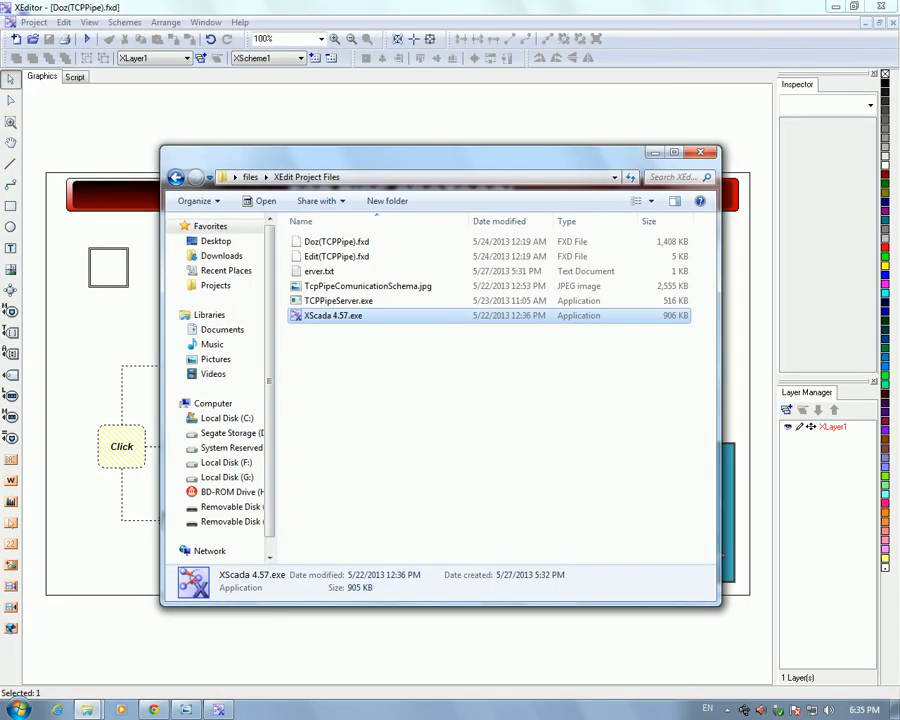
pyautogui.moveTo(400, 152); pyautogui.dragTo(711, 135)
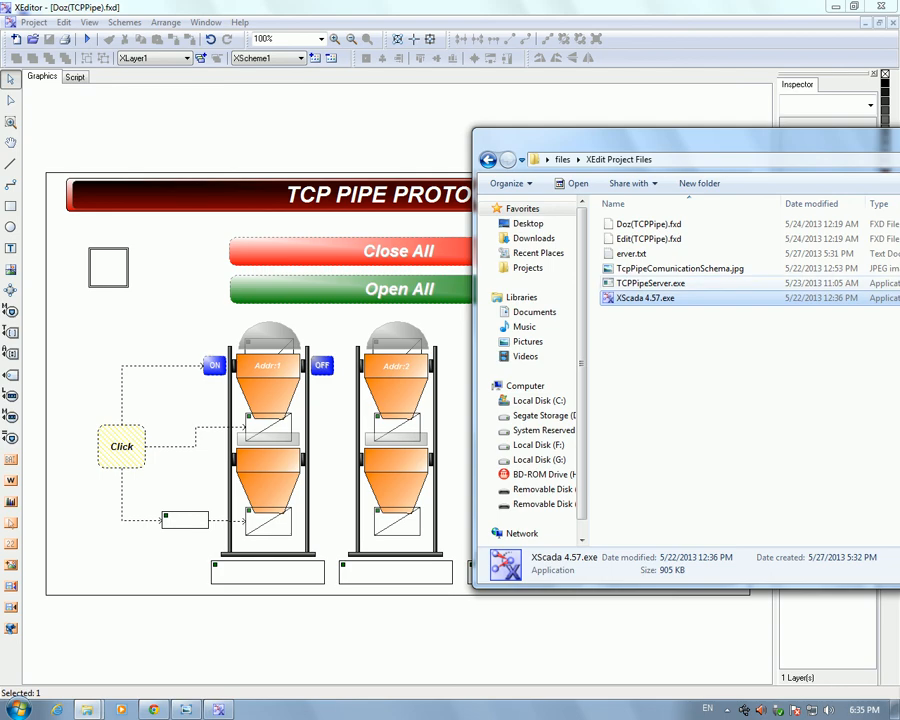
pyautogui.doubleClick(650, 283)
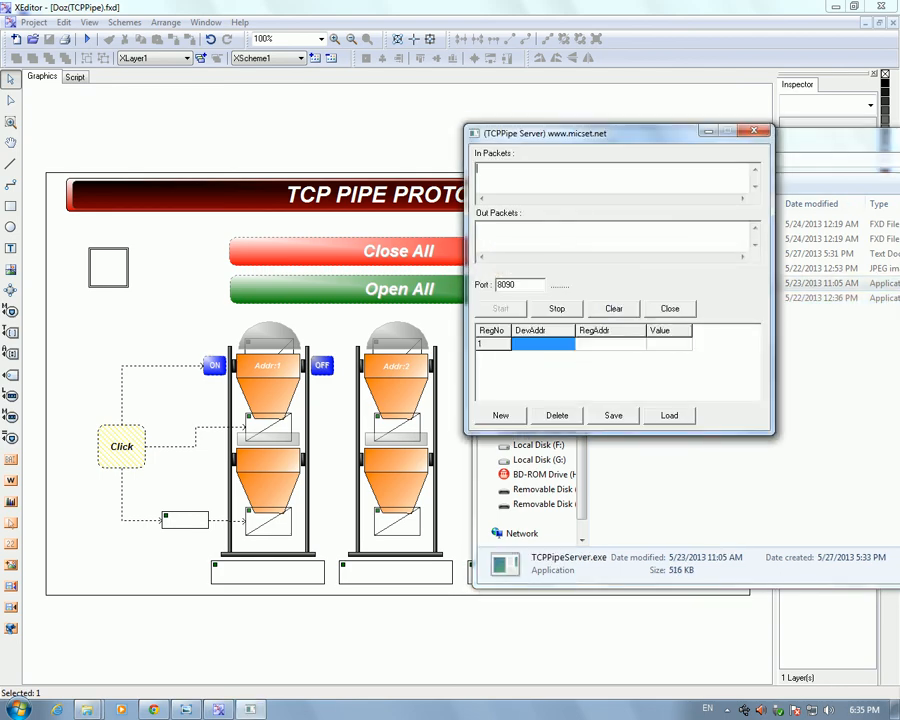
pyautogui.moveTo(862, 138); pyautogui.dragTo(413, 471)
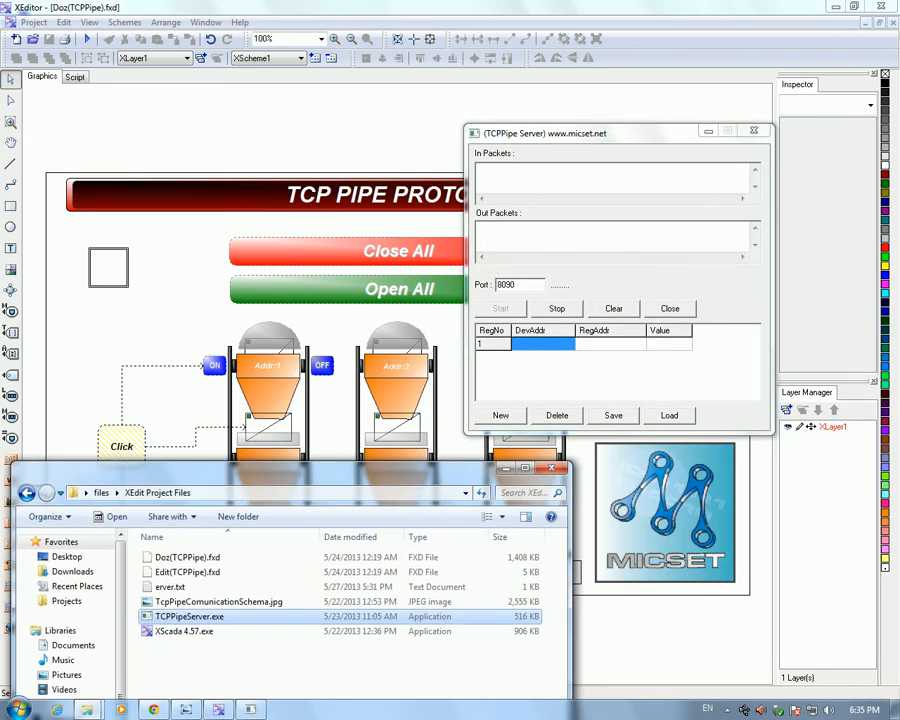
pyautogui.click(503, 467)
pyautogui.moveTo(677, 135); pyautogui.dragTo(787, 226)
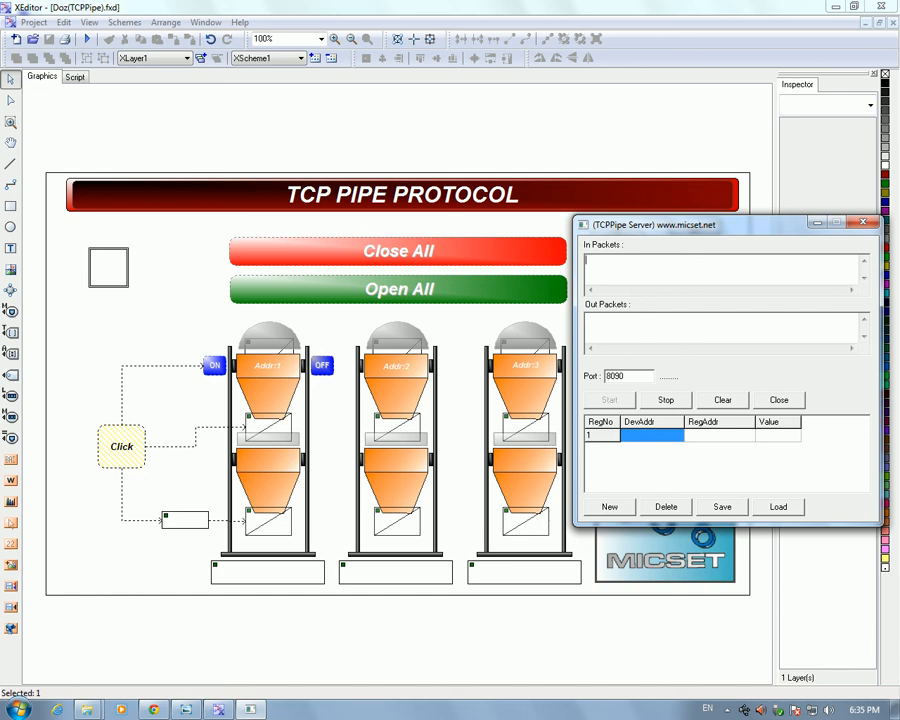
pyautogui.moveTo(715, 225); pyautogui.dragTo(688, 122)
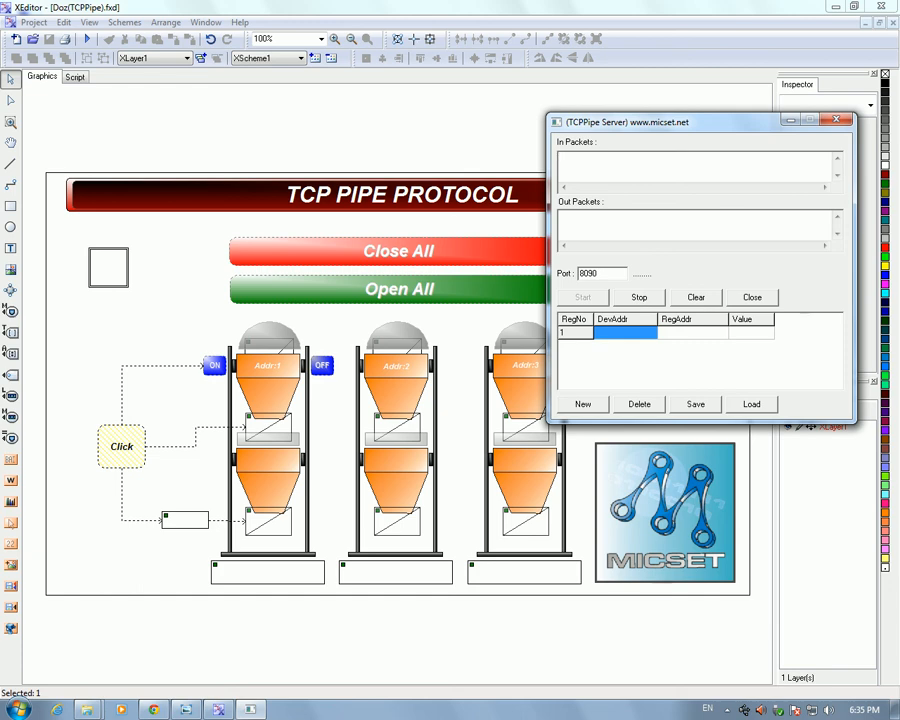
pyautogui.moveTo(700, 122); pyautogui.dragTo(628, 250)
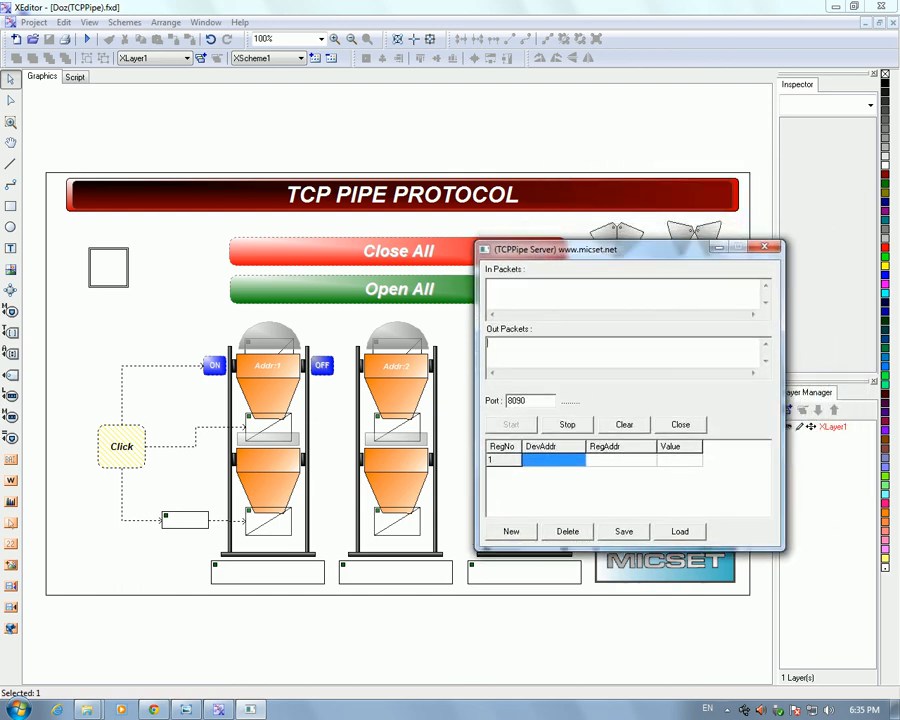
pyautogui.click(526, 401)
pyautogui.moveTo(560, 248); pyautogui.dragTo(541, 177)
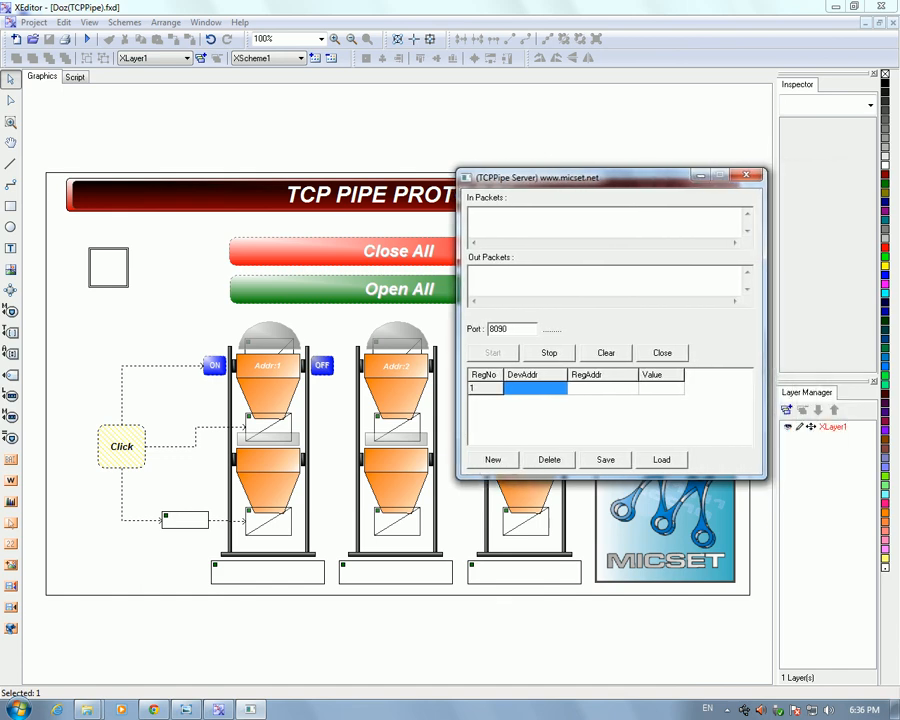
pyautogui.rightClick(580, 283)
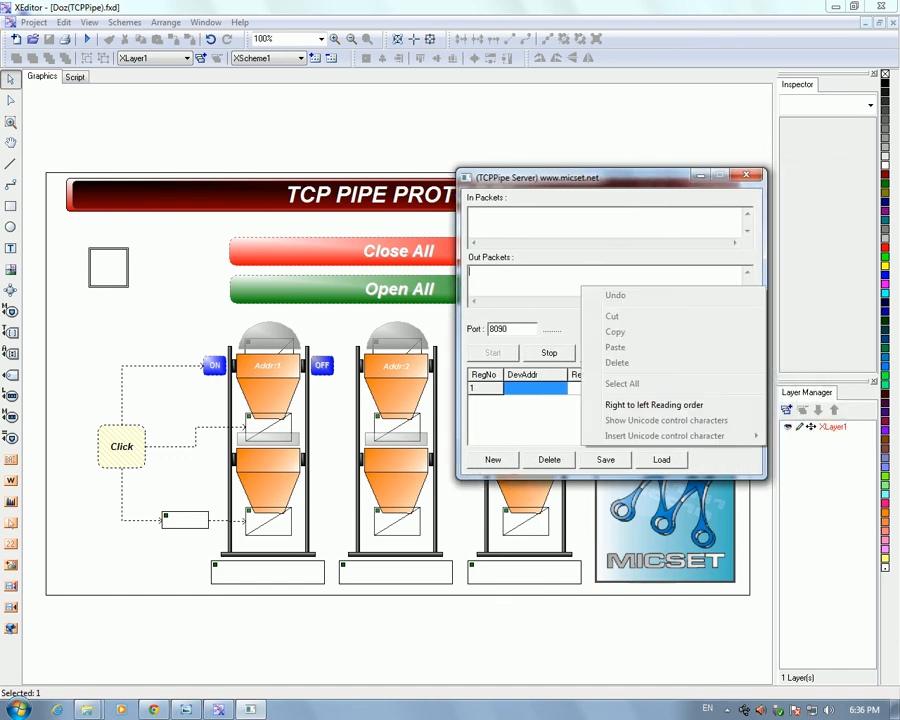
pyautogui.click(560, 283)
pyautogui.click(600, 125)
# Examine the IP and port settings of the scheme's TCP Pipe Port, keeping the server window clear of it
pyautogui.moveTo(560, 177); pyautogui.dragTo(432, 514)
pyautogui.click(651, 315)
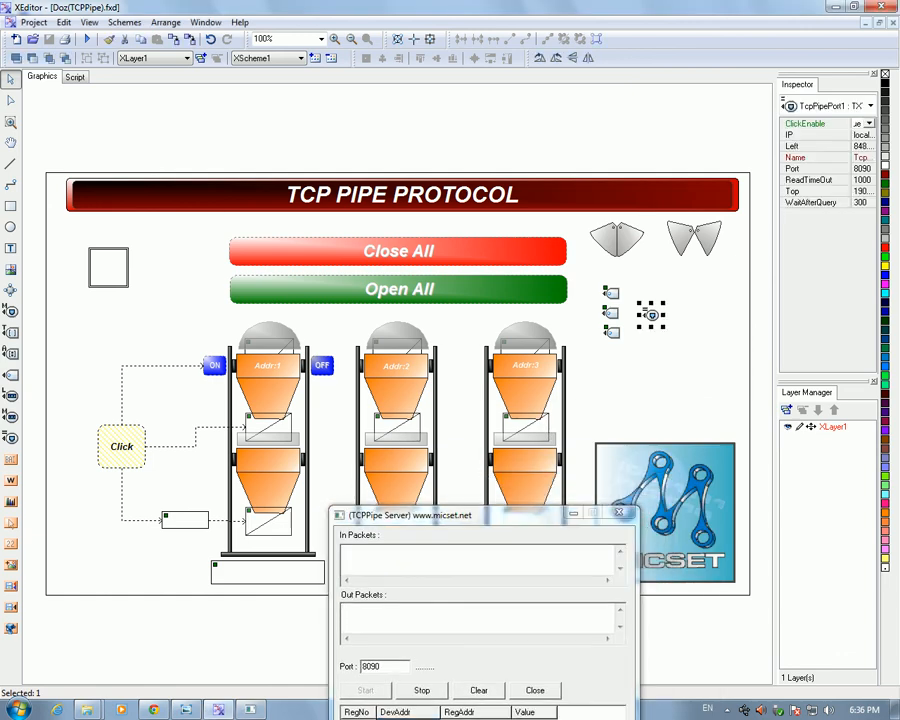
pyautogui.moveTo(776, 335); pyautogui.dragTo(614, 335)
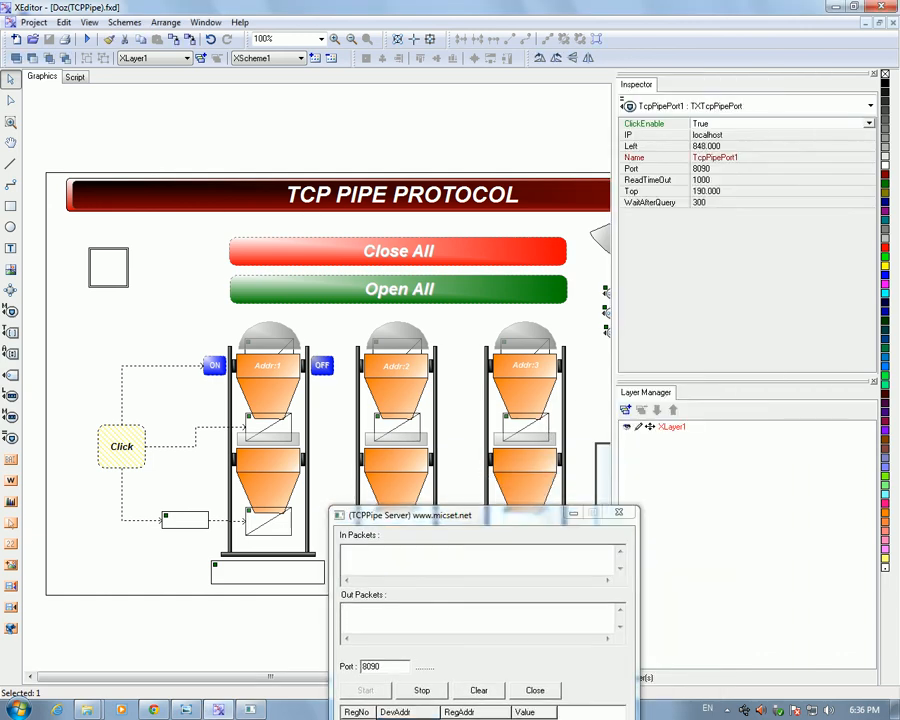
pyautogui.click(708, 135)
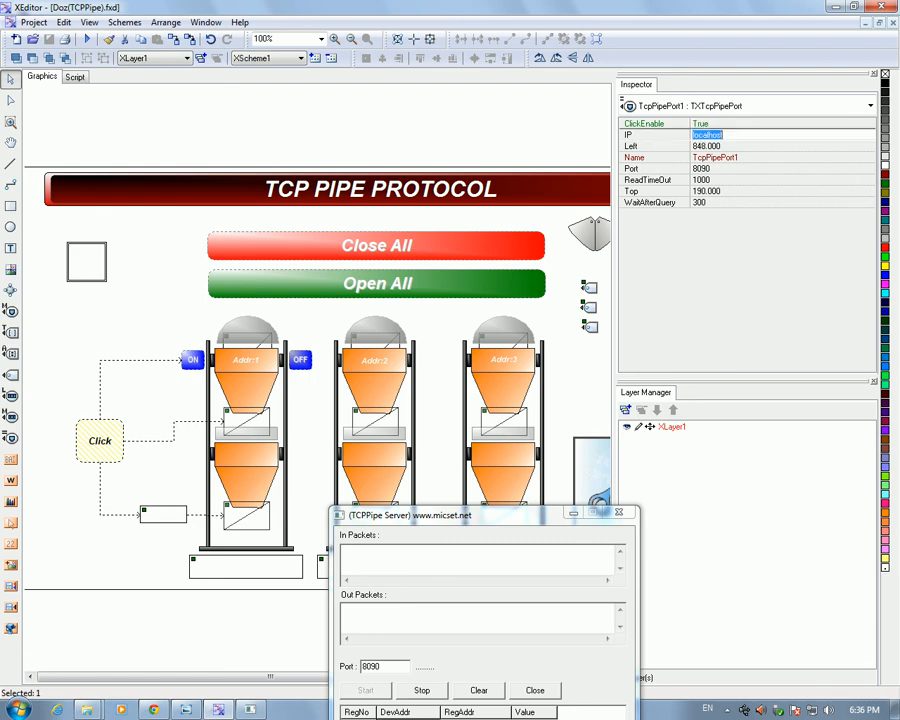
pyautogui.click(724, 135)
pyautogui.click(708, 146)
pyautogui.click(708, 135)
pyautogui.moveTo(614, 250); pyautogui.dragTo(712, 250)
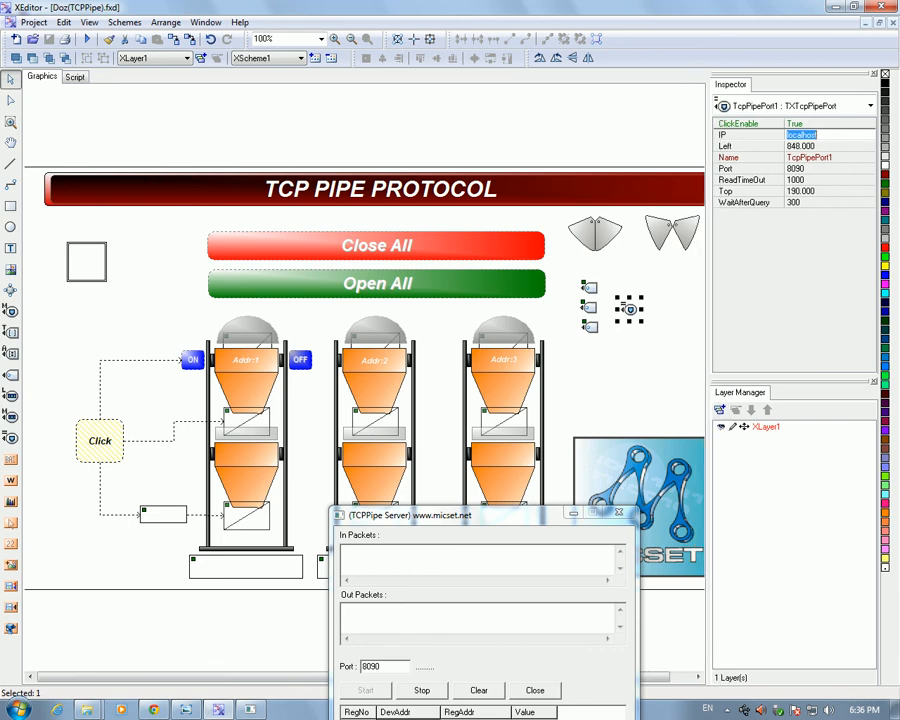
# Run the Doz(TCPPipe) project with the TCPPipe Server window alongside and dismiss the startup message
pyautogui.moveTo(420, 514); pyautogui.dragTo(662, 316)
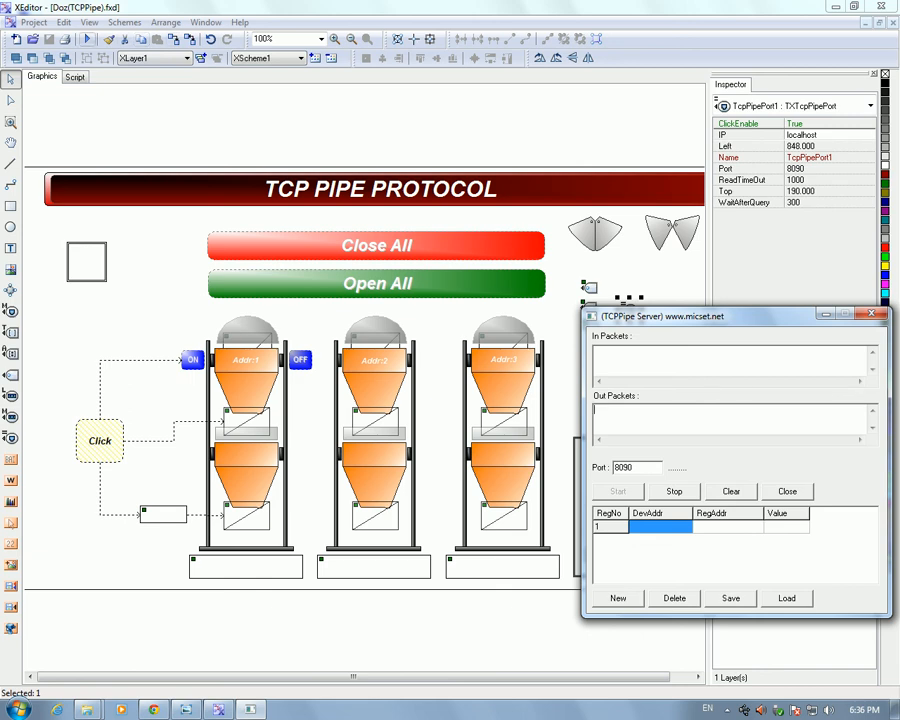
pyautogui.click(87, 39)
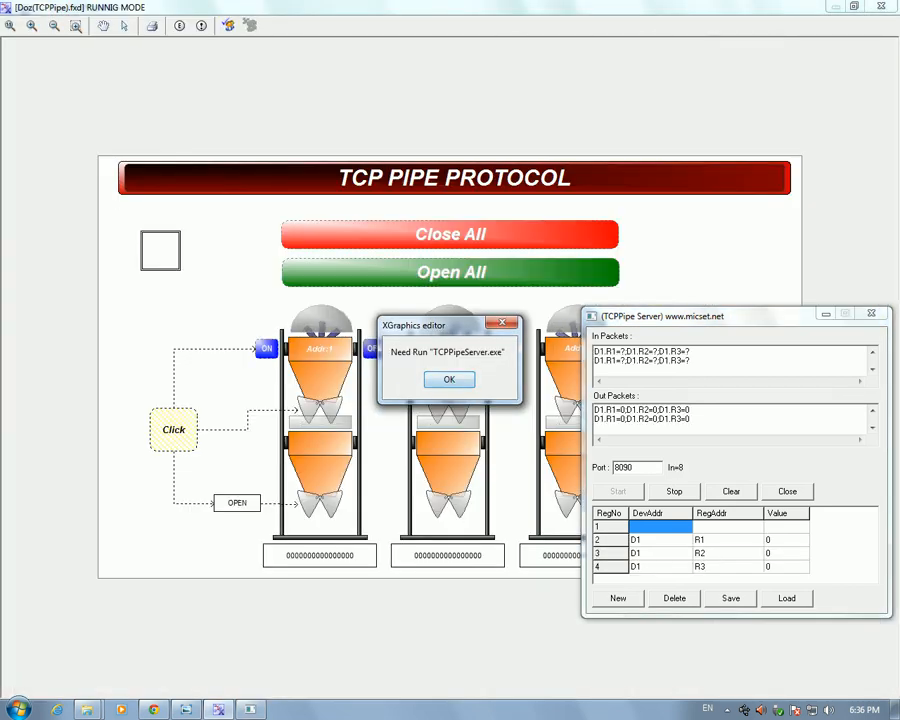
pyautogui.moveTo(680, 315); pyautogui.dragTo(670, 68)
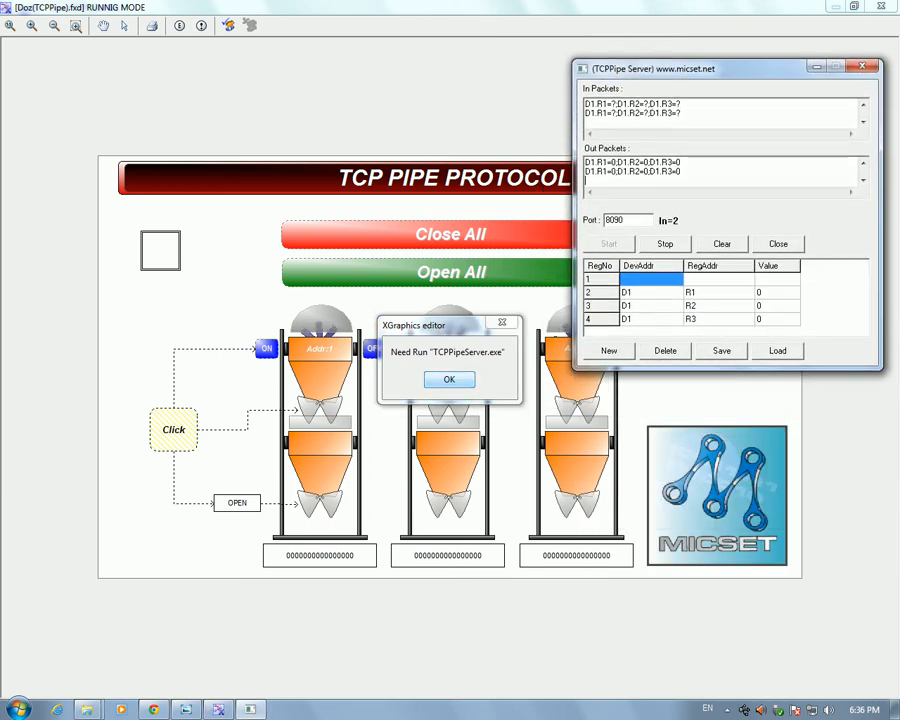
pyautogui.click(449, 380)
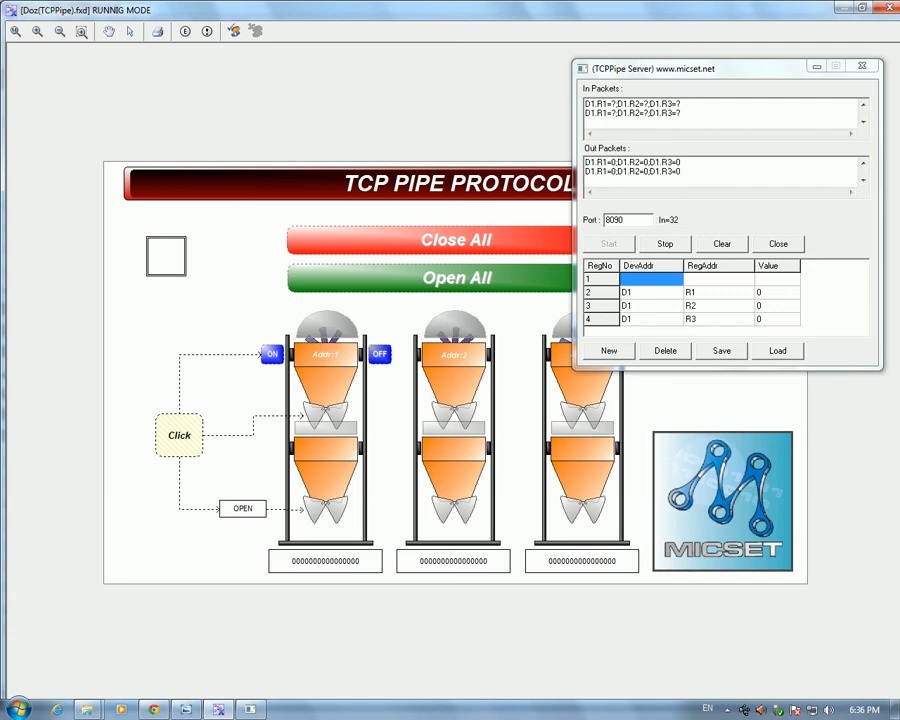
# Move the TCPPipe Server window clear of the third hopper and set register R1 of device D1 to 255
pyautogui.moveTo(690, 180); pyautogui.dragTo(596, 163)
pyautogui.click(690, 120)
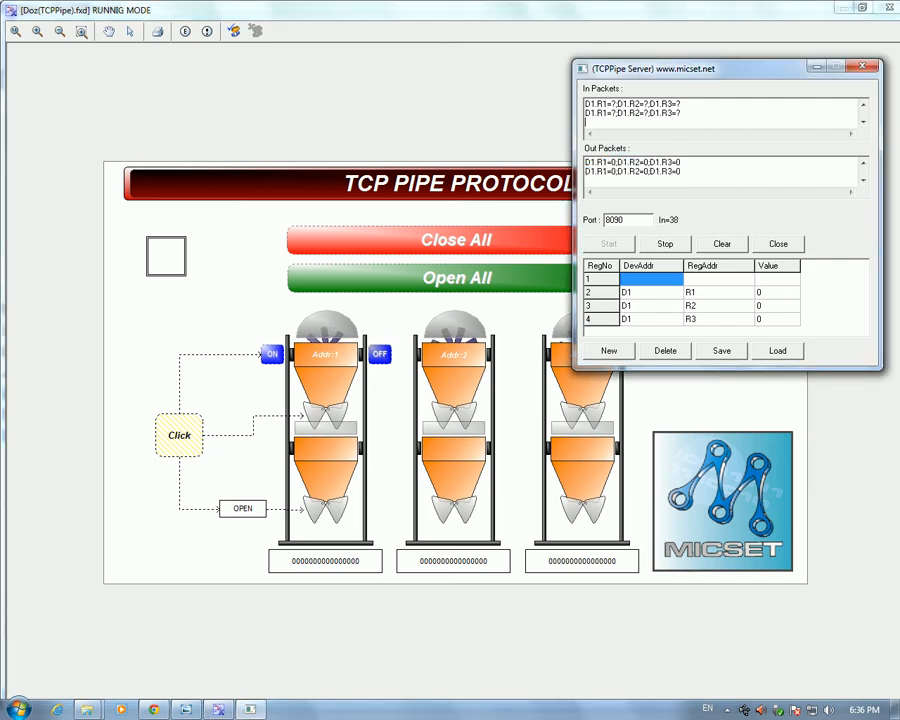
pyautogui.moveTo(690, 68); pyautogui.dragTo(729, 37)
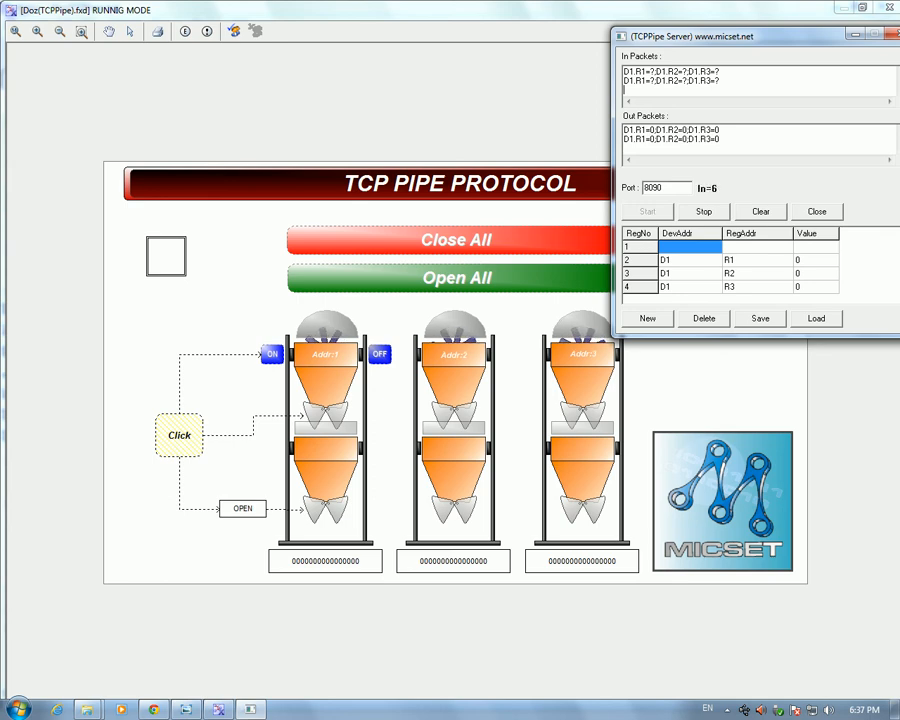
pyautogui.click(815, 260)
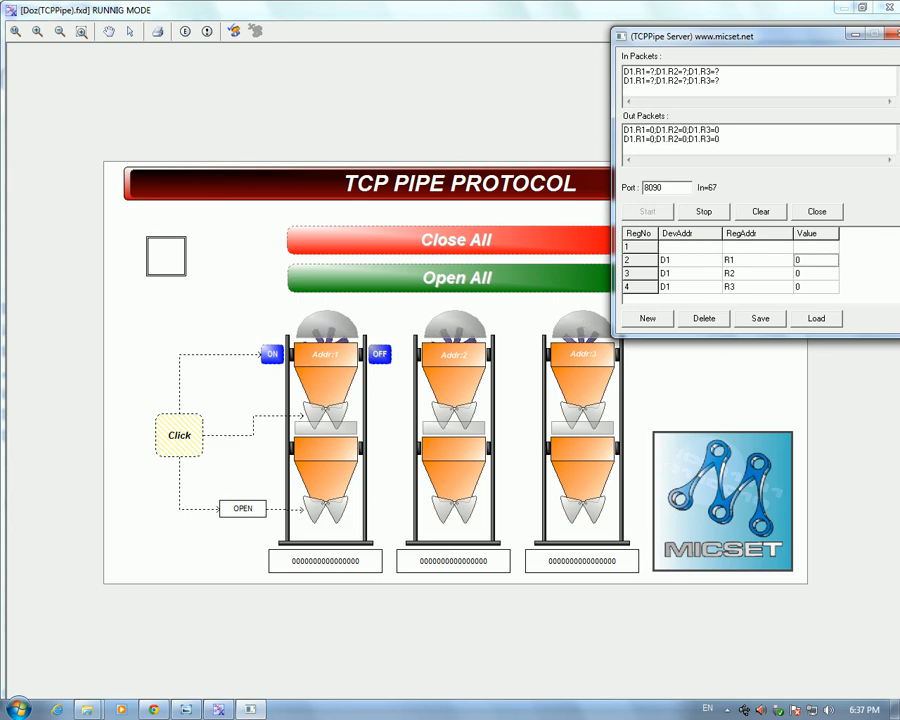
pyautogui.write('255')
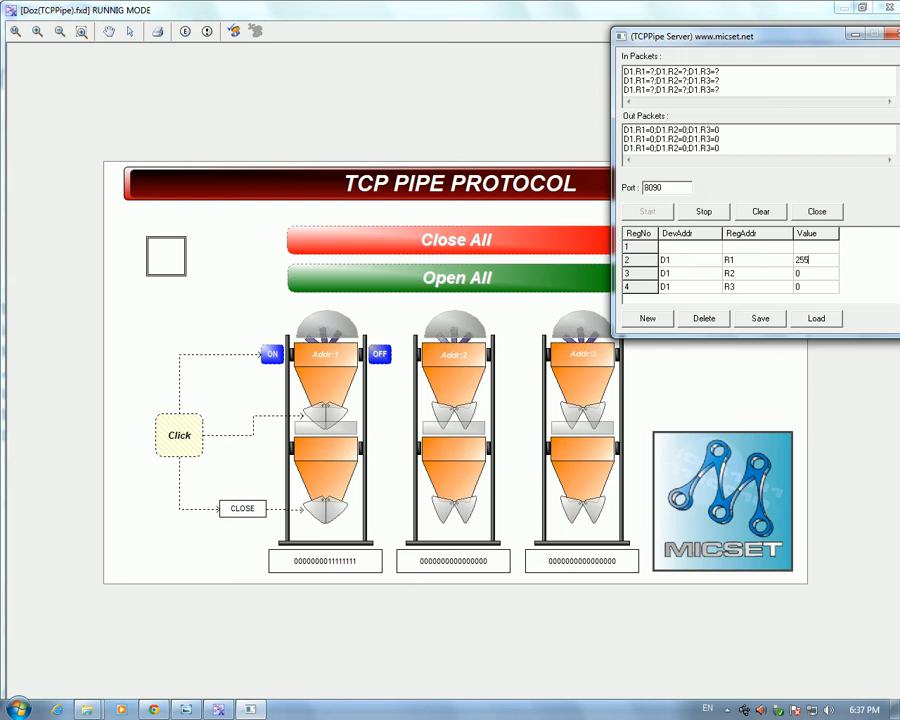
# Set the value field under hopper Addr:1 to 15 in the running scheme, keeping the on-screen keyboard clear of the hoppers
pyautogui.click(325, 561)
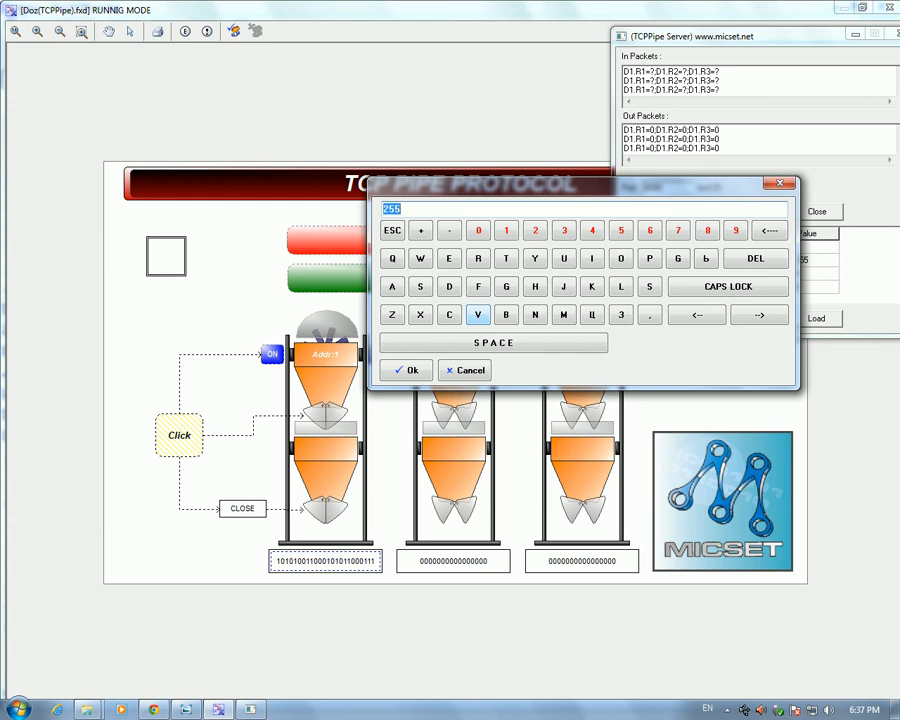
pyautogui.click(465, 370)
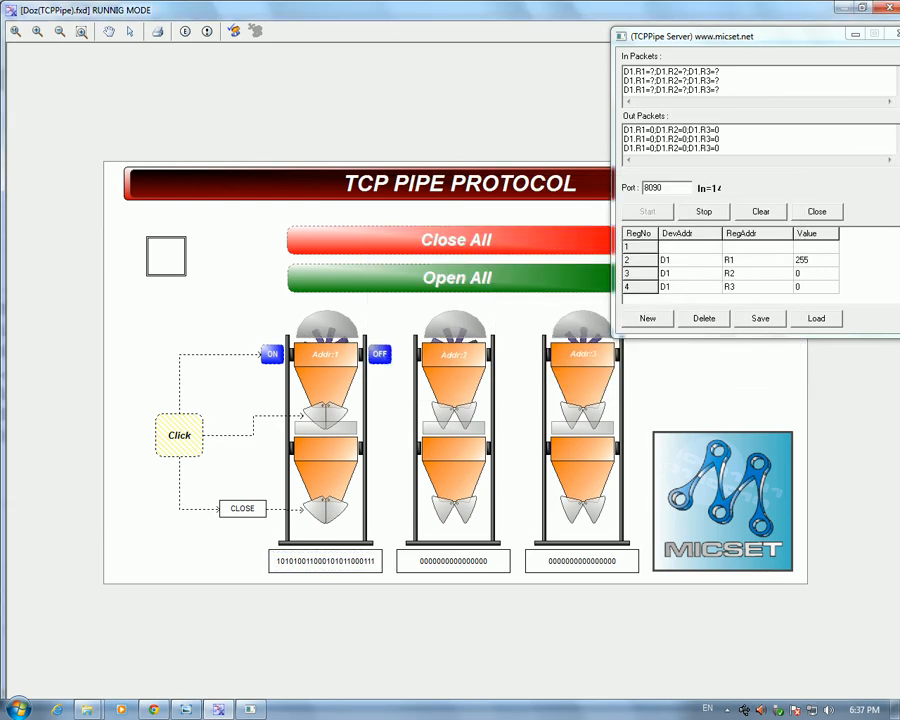
pyautogui.click(325, 561)
pyautogui.moveTo(540, 172); pyautogui.dragTo(252, 28)
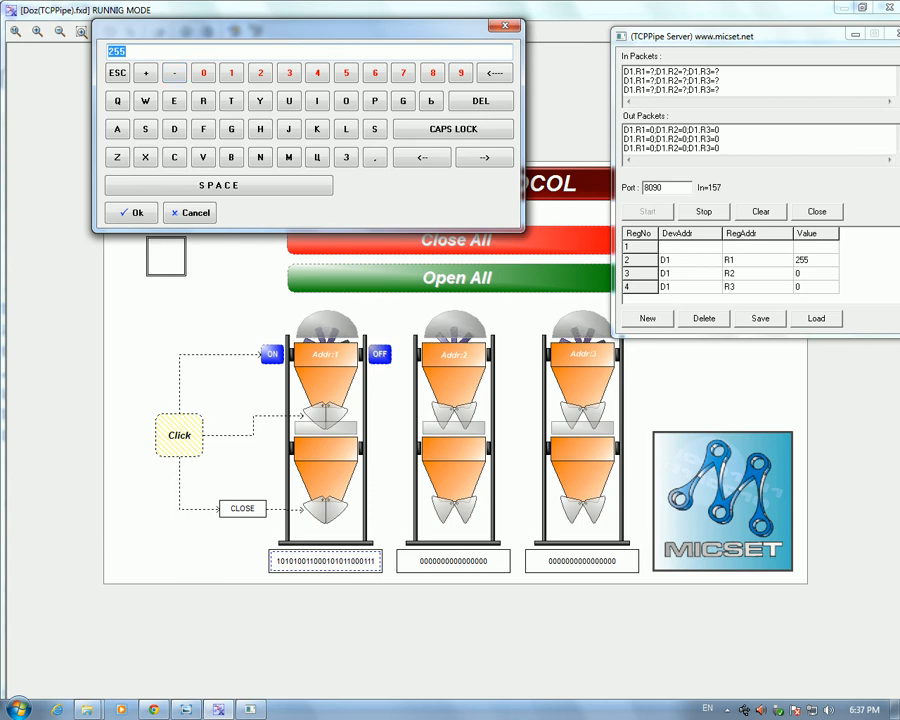
pyautogui.write('15')
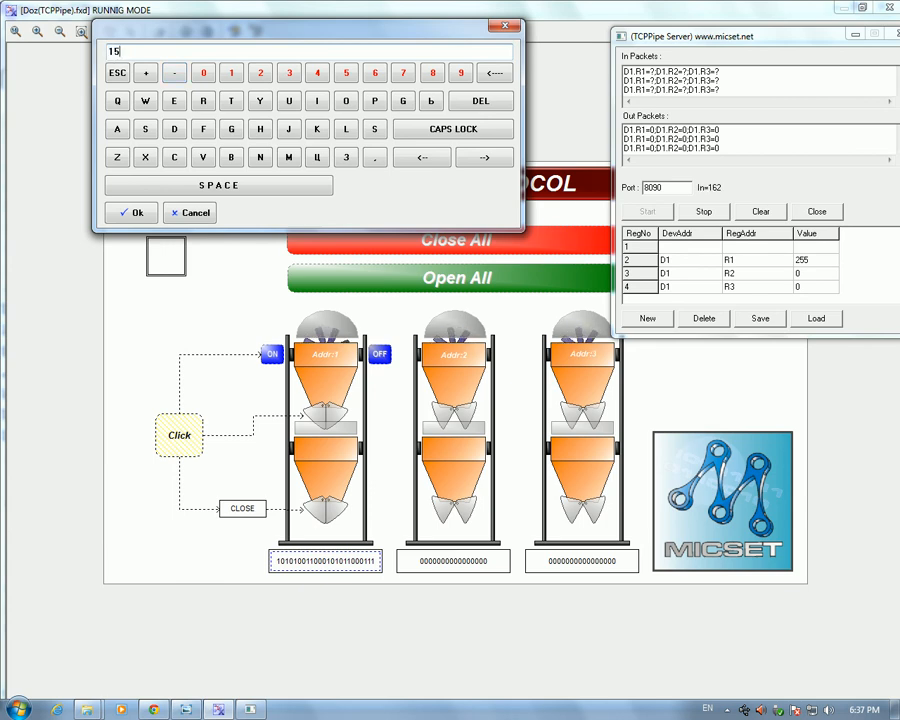
pyautogui.press('Return')
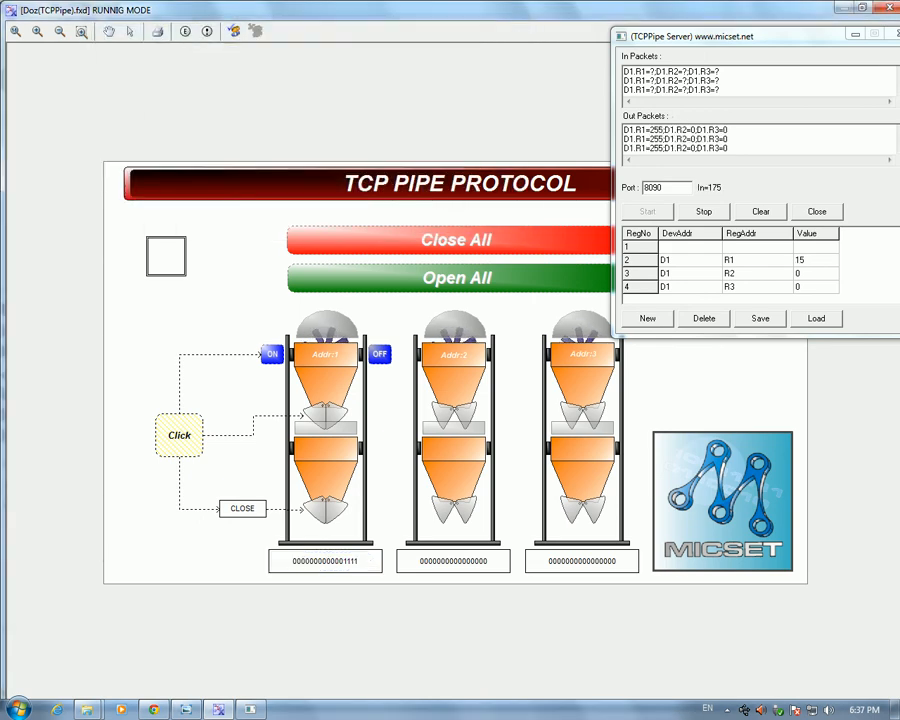
# Examine register R1's value in the server table and try the OFF switch of hopper Addr:1
pyautogui.click(810, 260)
pyautogui.doubleClick(806, 260)
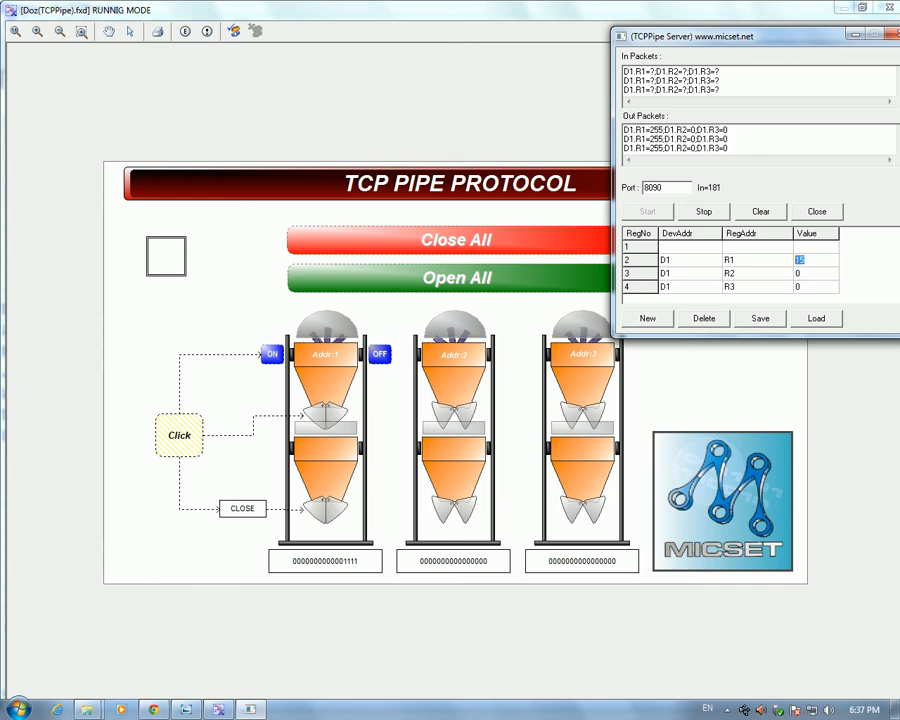
pyautogui.click(810, 260)
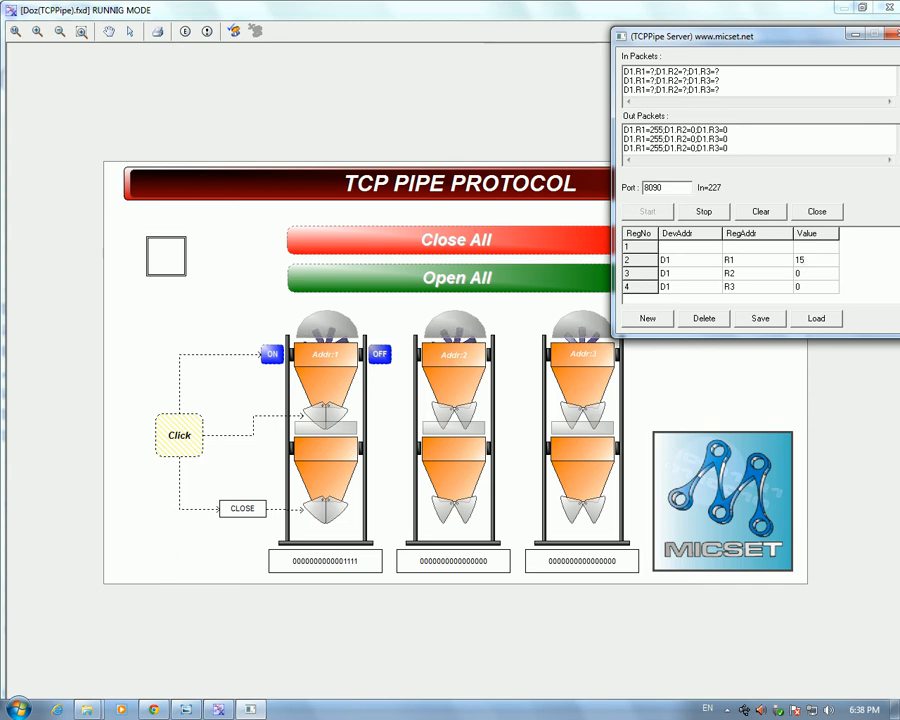
pyautogui.moveTo(790, 36); pyautogui.dragTo(822, 66)
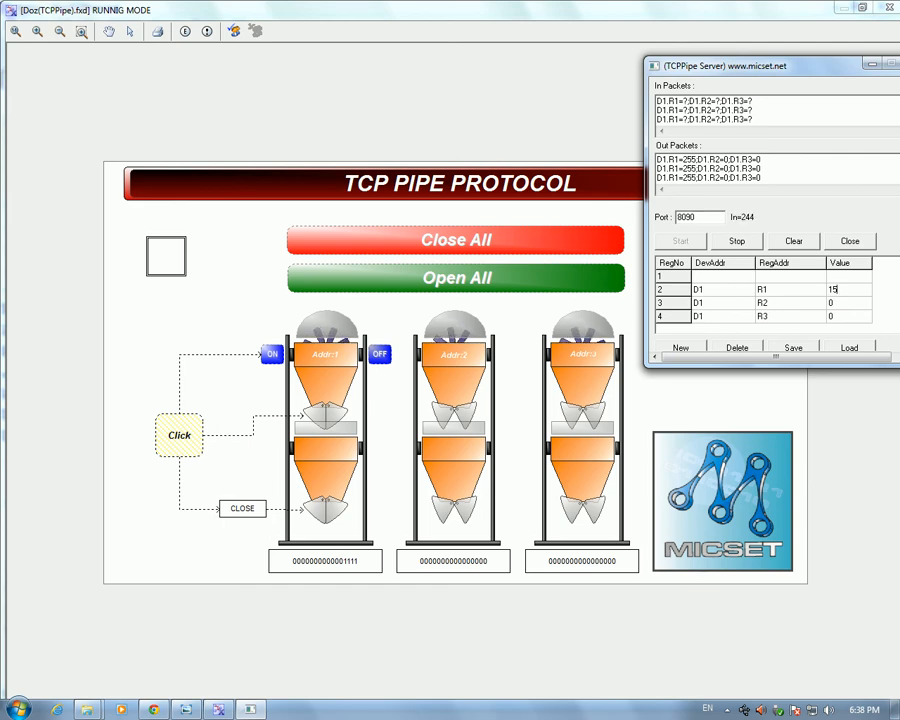
pyautogui.click(380, 354)
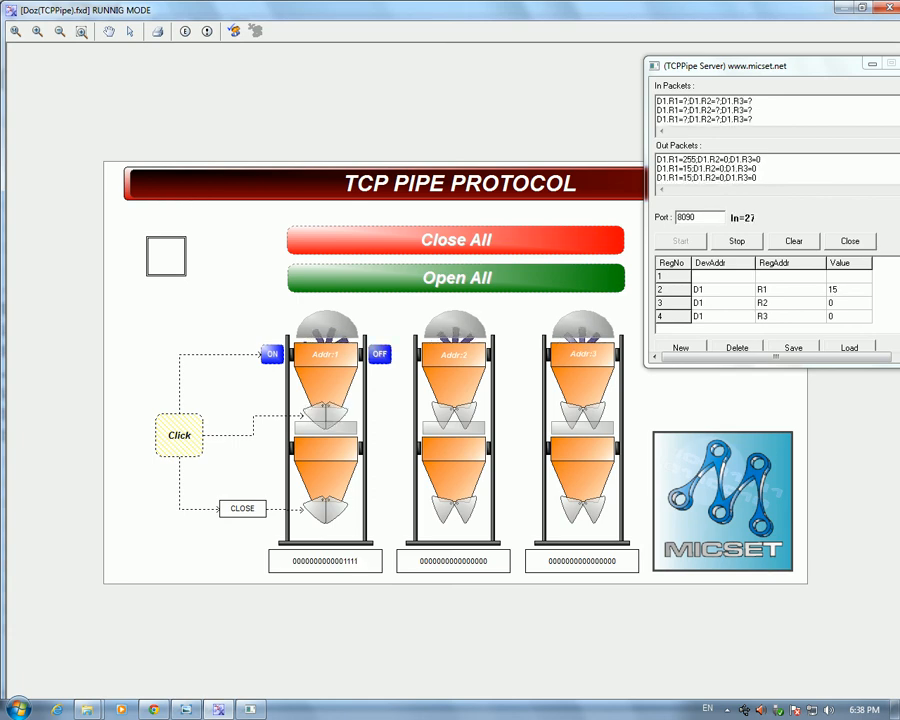
# Set register R2 of device D1 to 255 in the TCPPipe Server table
pyautogui.moveTo(720, 65); pyautogui.dragTo(690, 48)
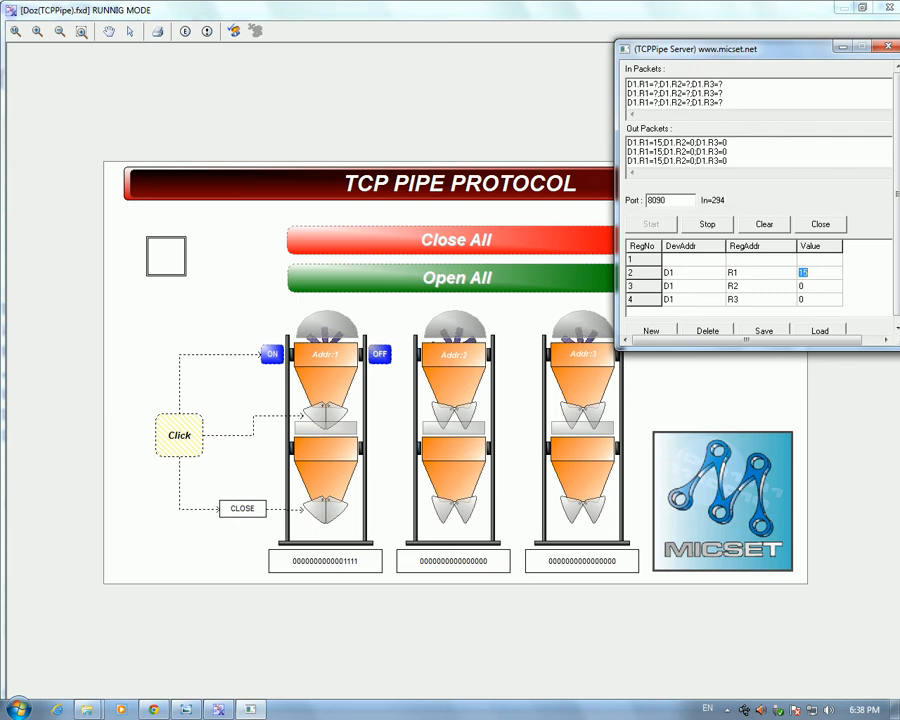
pyautogui.click(819, 286)
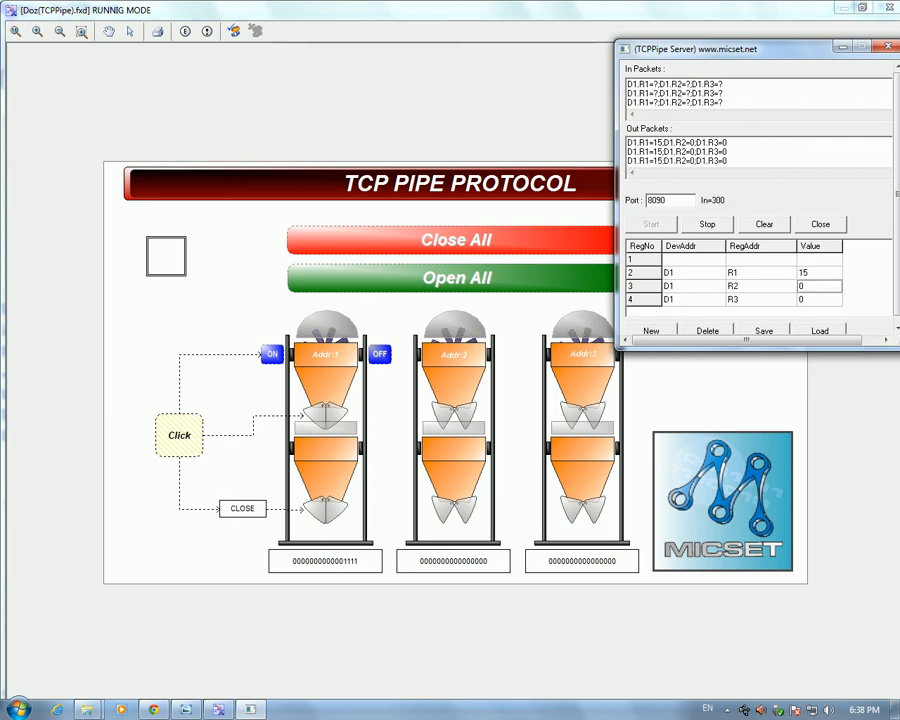
pyautogui.write('255')
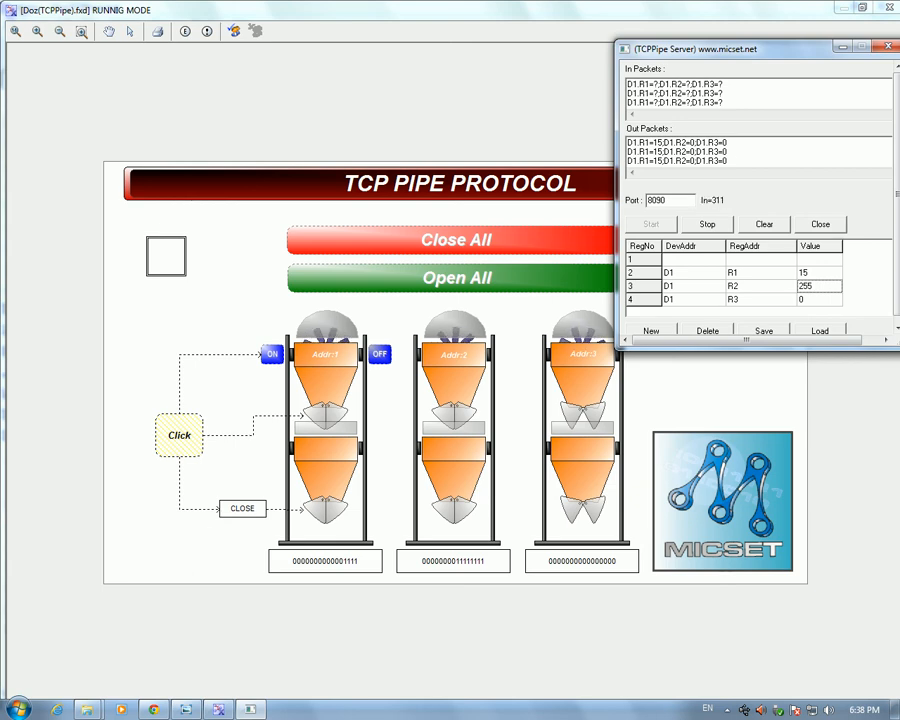
# Switch the upper gate of hopper Addr:2 to the open state and apply the closed state to its lower gate
pyautogui.click(455, 416)
pyautogui.click(420, 198)
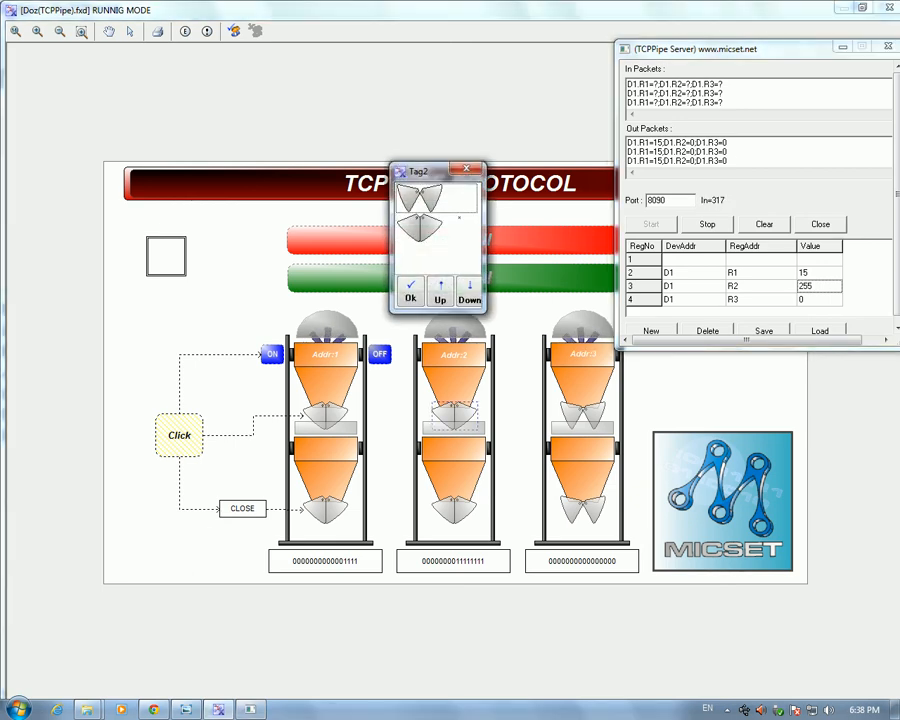
pyautogui.click(410, 291)
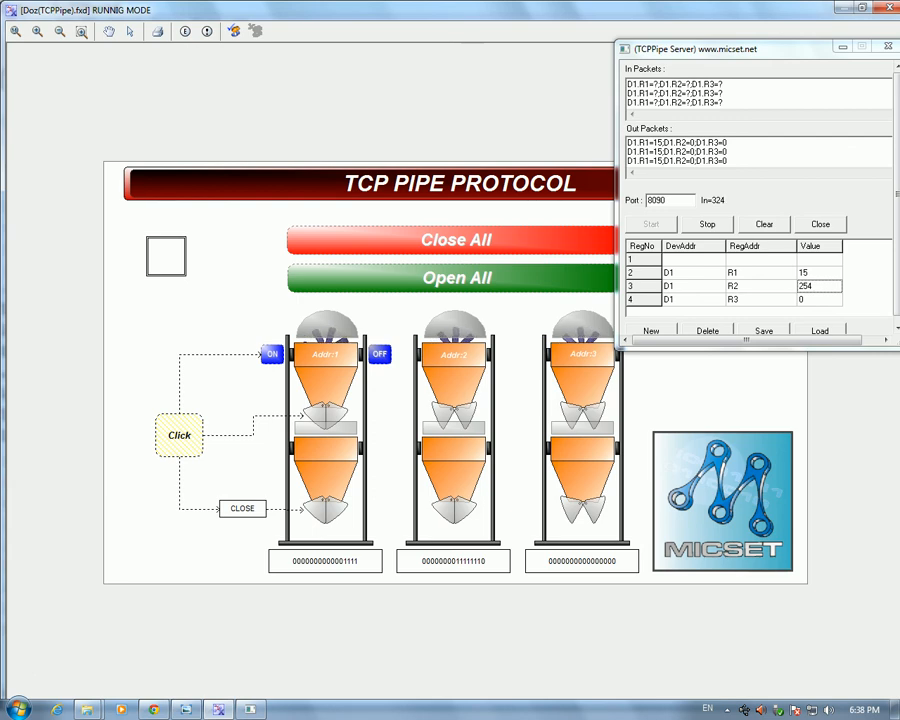
pyautogui.click(455, 511)
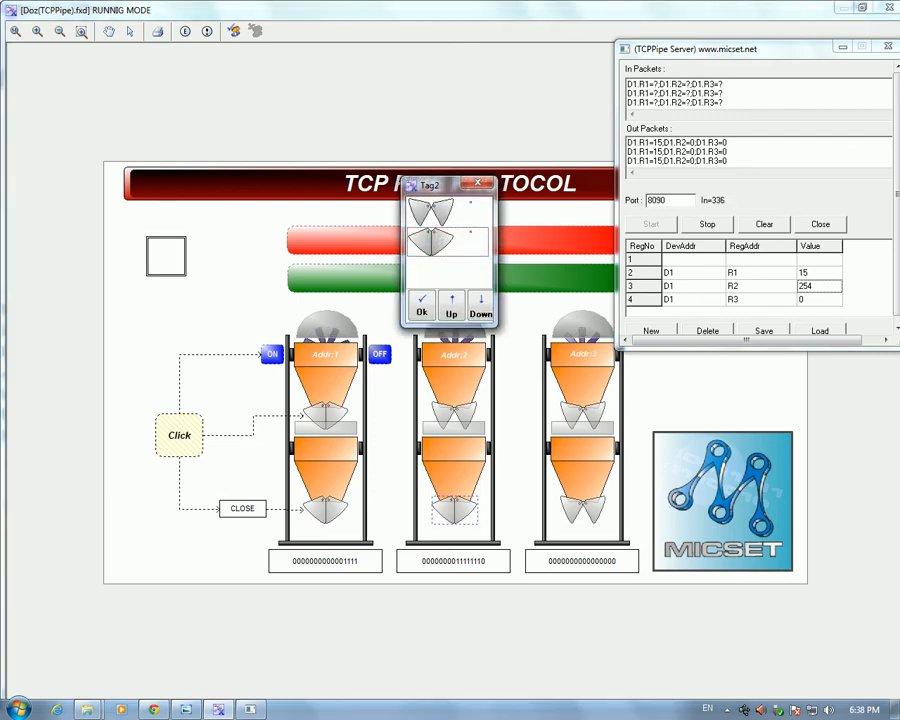
pyautogui.click(421, 304)
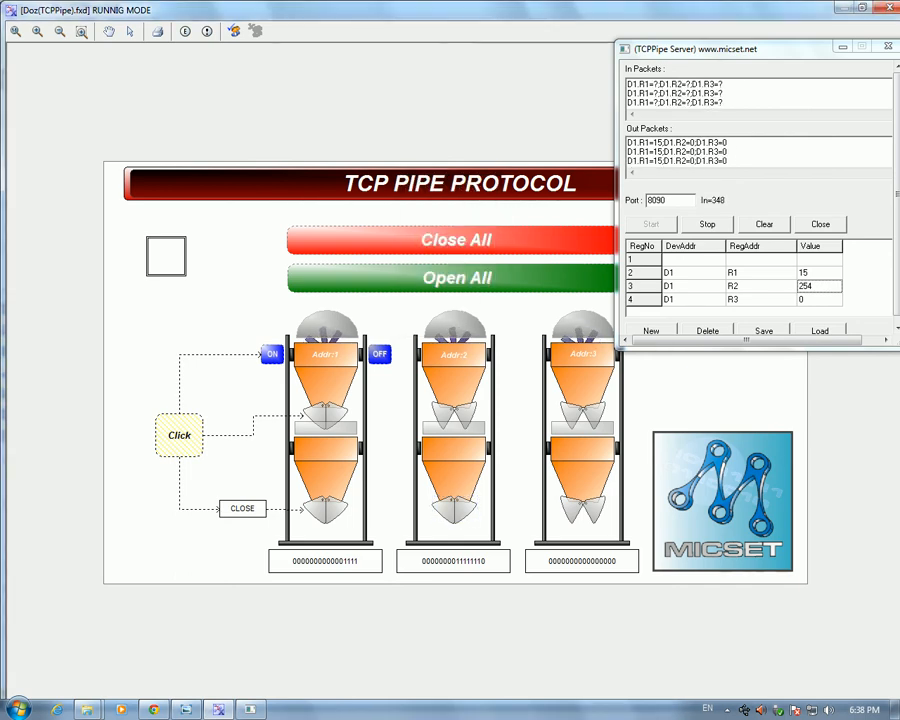
# Close the gates of all hoppers at once and bring the whole TCPPipe Server window over the middle of the scheme
pyautogui.click(456, 240)
pyautogui.moveTo(700, 48); pyautogui.dragTo(434, 63)
pyautogui.moveTo(642, 364); pyautogui.dragTo(657, 388)
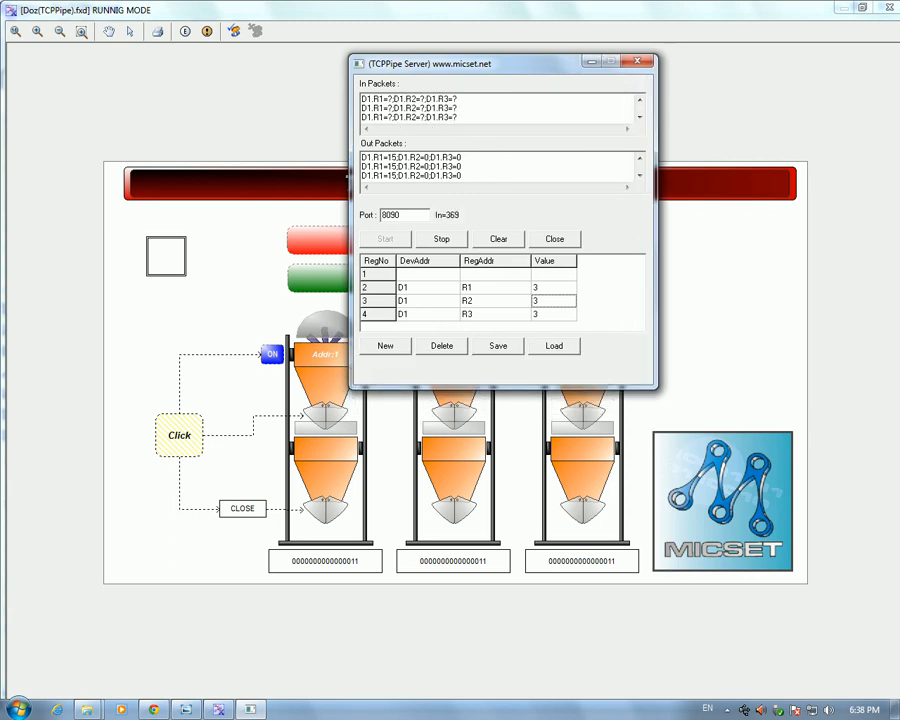
# Examine the In Packets and Out Packets text in the TCPPipe Server window, repositioning and resizing the window
pyautogui.moveTo(430, 63); pyautogui.dragTo(475, 82)
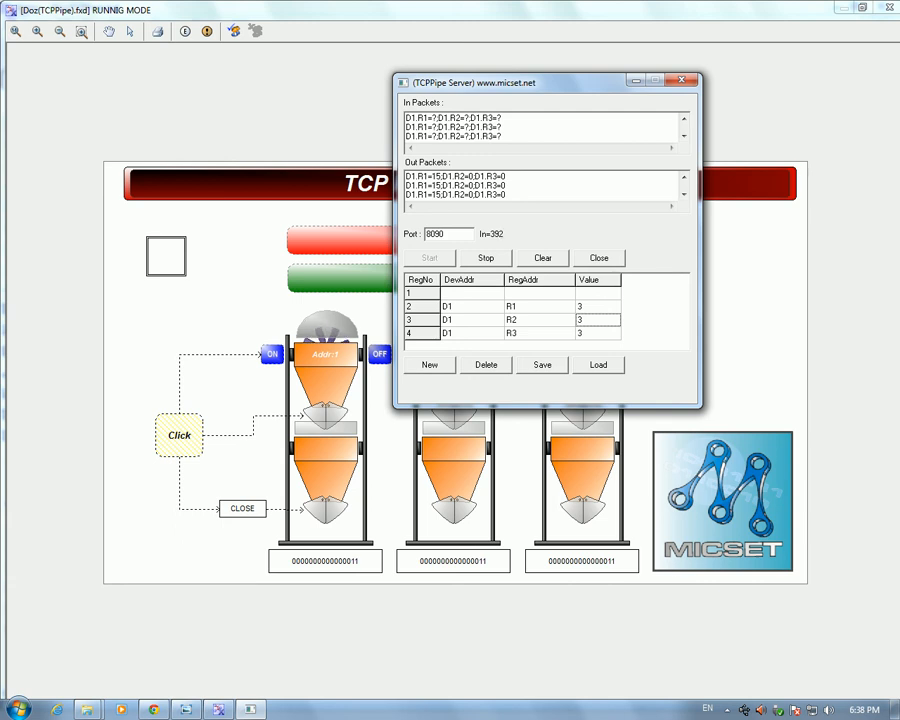
pyautogui.moveTo(701, 407); pyautogui.dragTo(673, 401)
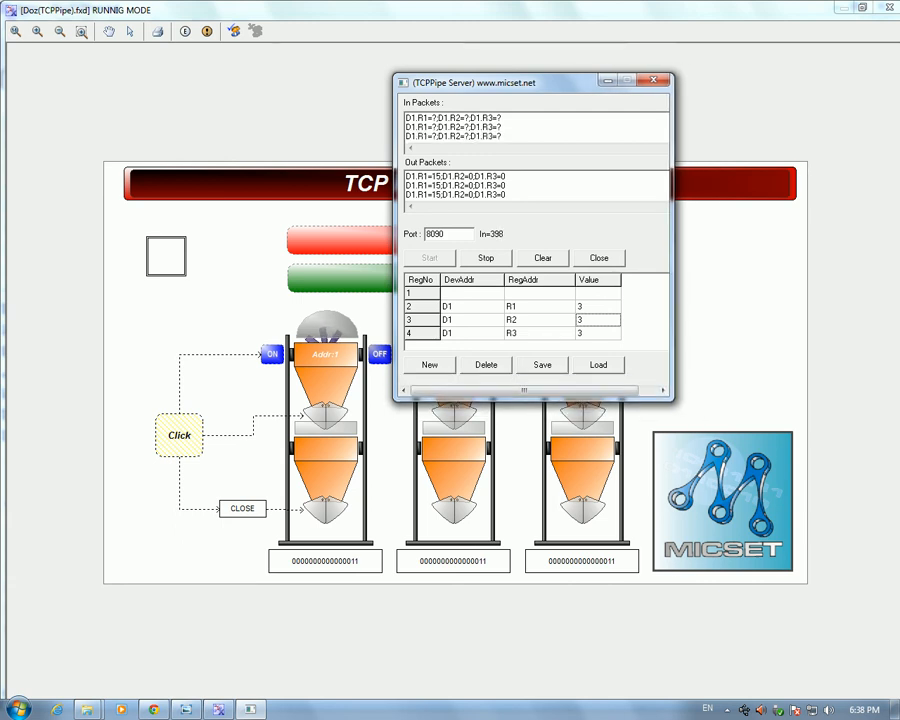
pyautogui.moveTo(498, 185); pyautogui.dragTo(424, 177)
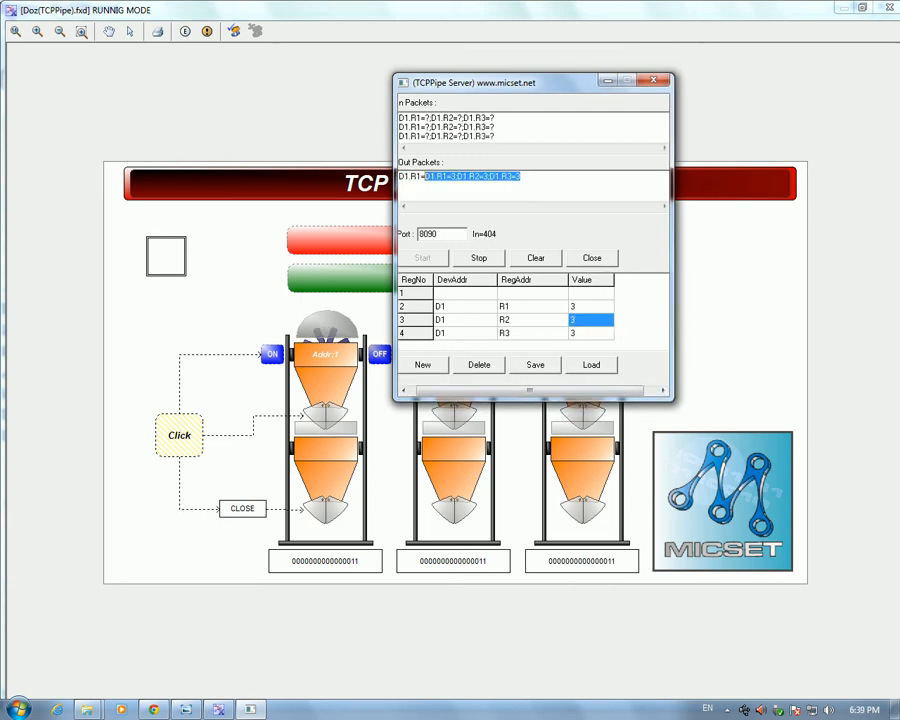
pyautogui.click(400, 118)
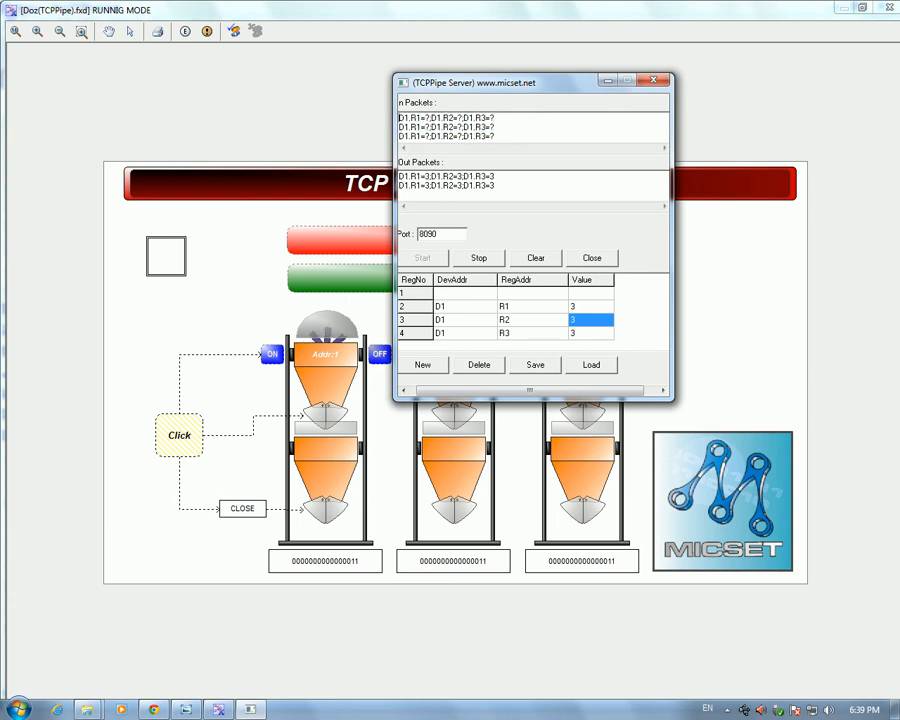
pyautogui.moveTo(673, 401); pyautogui.dragTo(729, 443)
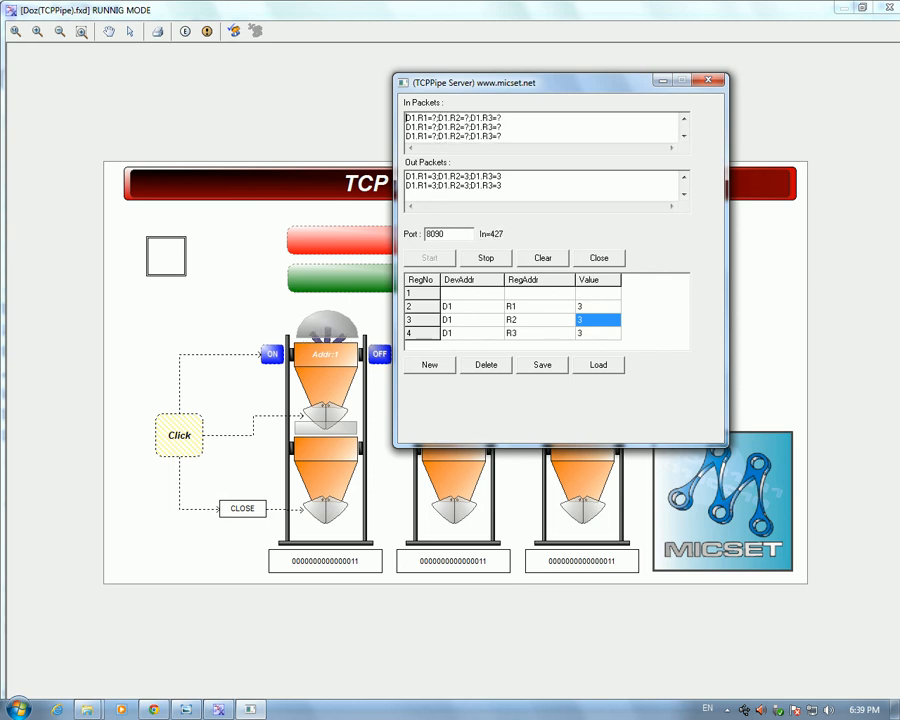
pyautogui.moveTo(726, 446); pyautogui.dragTo(647, 399)
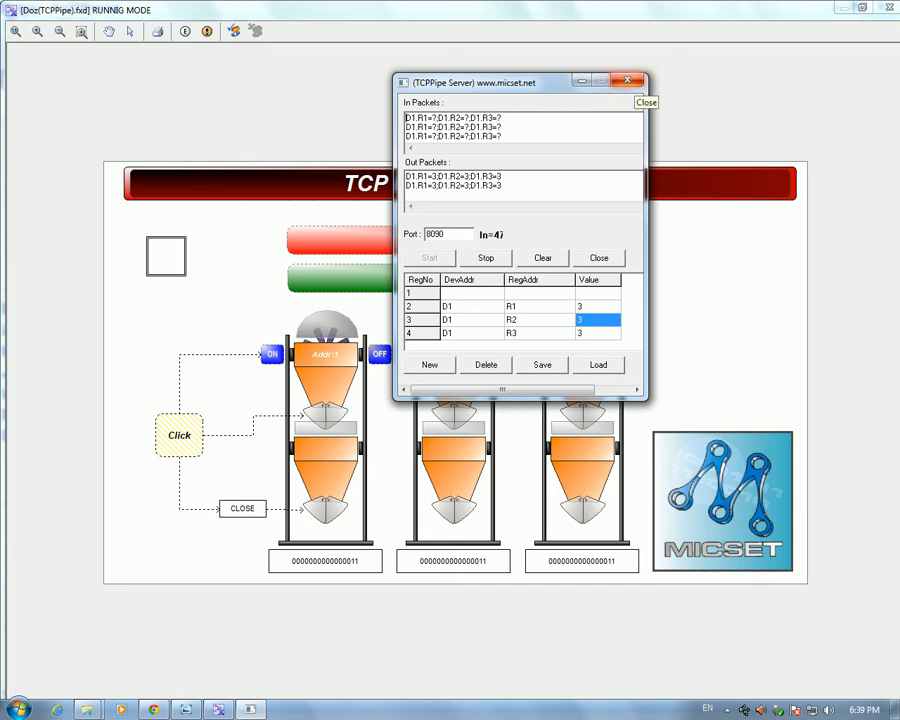
# Shut down the TCPPipe Server and exit running mode of the Doz(TCPPipe) project
pyautogui.click(628, 81)
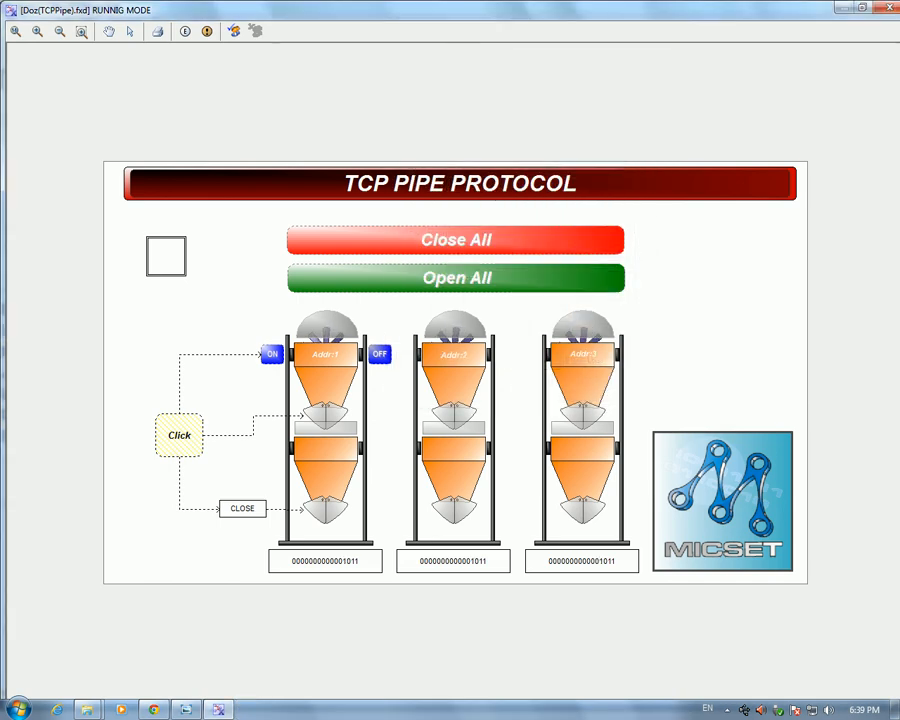
pyautogui.click(889, 7)
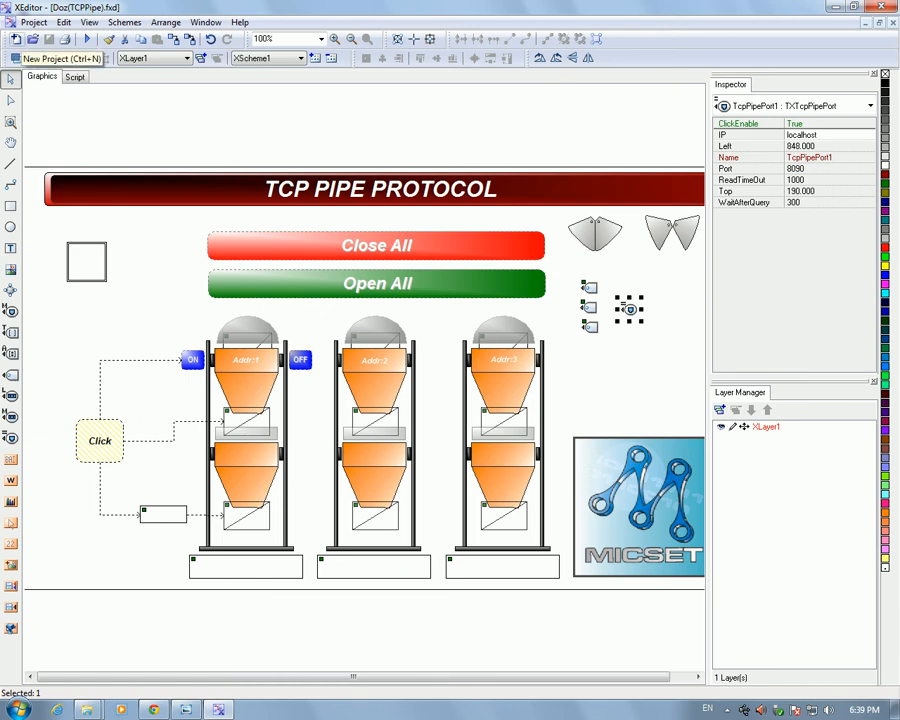
# Create a new project and draw an analog gauge about 279 wide and 209 high in the scheme's upper-left area
pyautogui.click(15, 39)
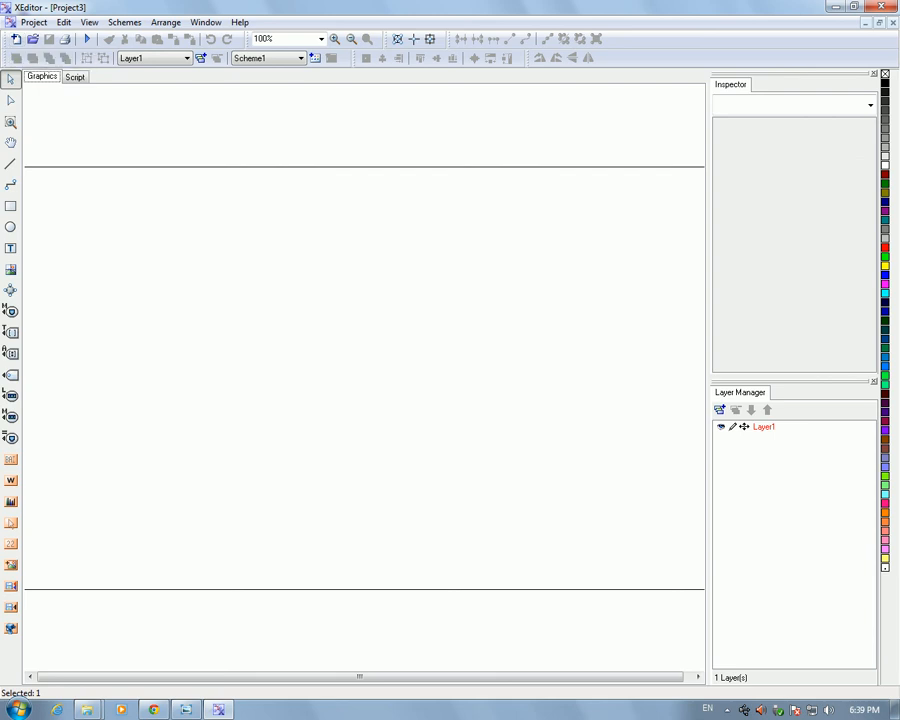
pyautogui.rightClick(232, 407)
pyautogui.click(218, 388)
pyautogui.click(11, 502)
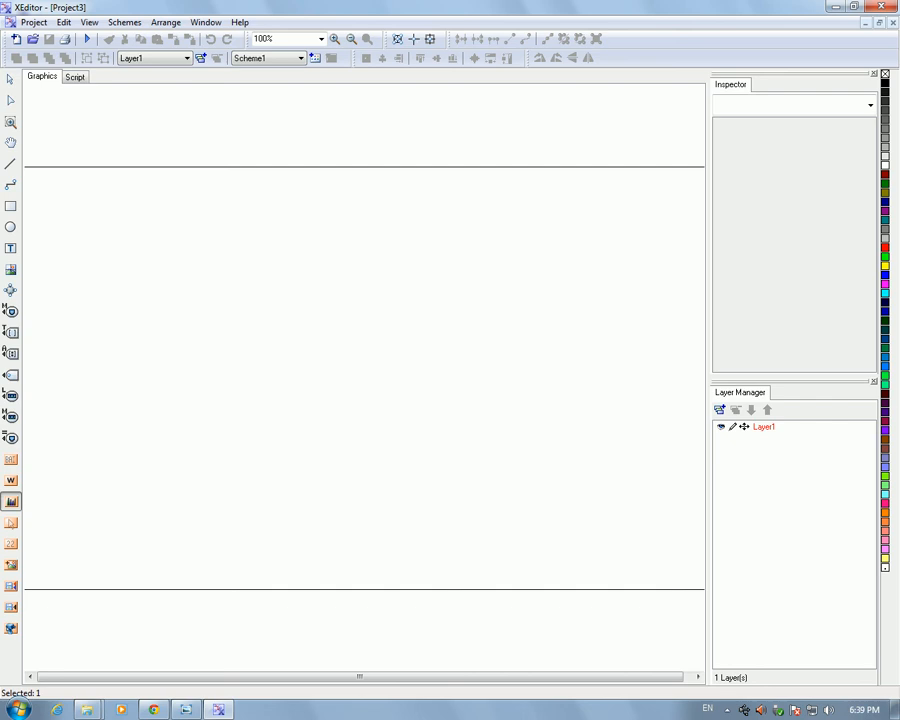
pyautogui.moveTo(51, 192)
pyautogui.mouseDown()
pyautogui.moveTo(219, 285)
pyautogui.moveTo(221, 322)
pyautogui.moveTo(253, 345)
pyautogui.mouseUp()
pyautogui.click(11, 79)
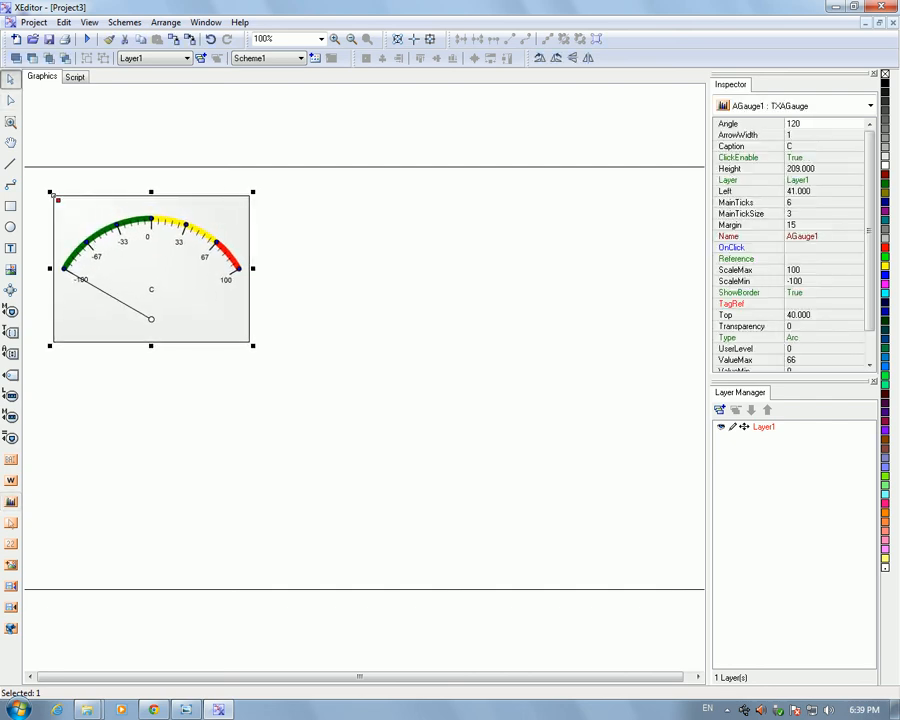
# Set the gauge's caption to Temperature
pyautogui.click(817, 146)
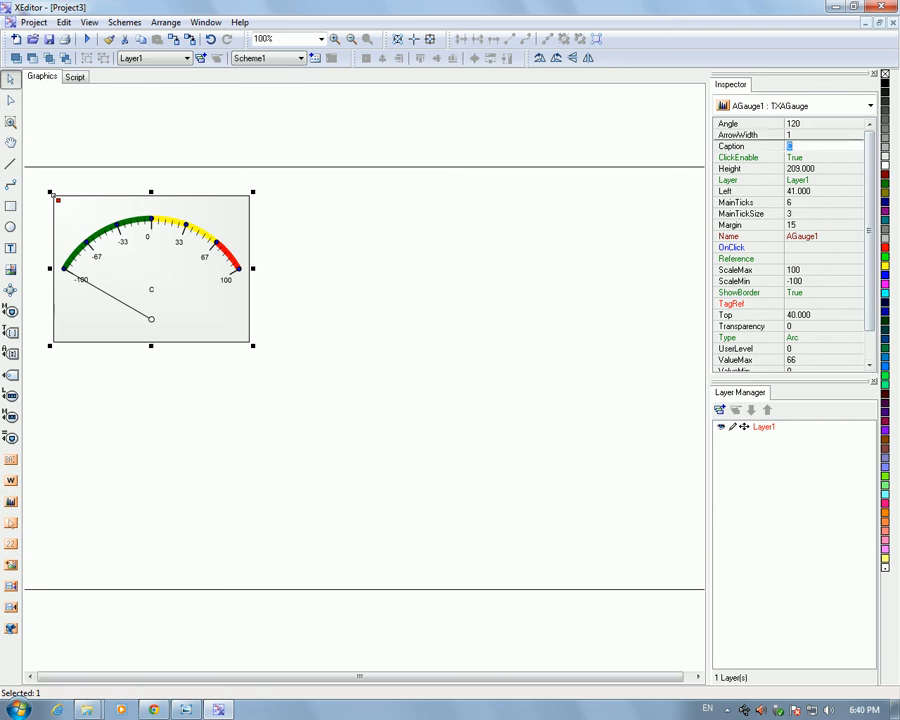
pyautogui.write('Temperature')
pyautogui.press('Return')
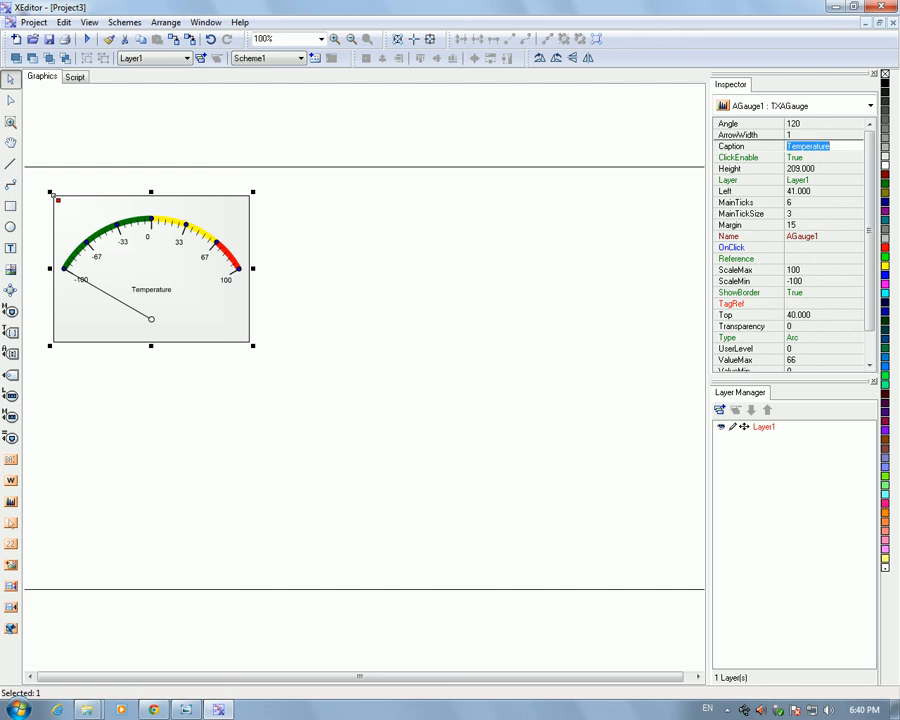
# Set the gauge's ScaleMin to -50 and shift the gauge slightly closer to the scheme's upper-left corner
pyautogui.moveTo(870, 231); pyautogui.dragTo(870, 264)
pyautogui.click(817, 247)
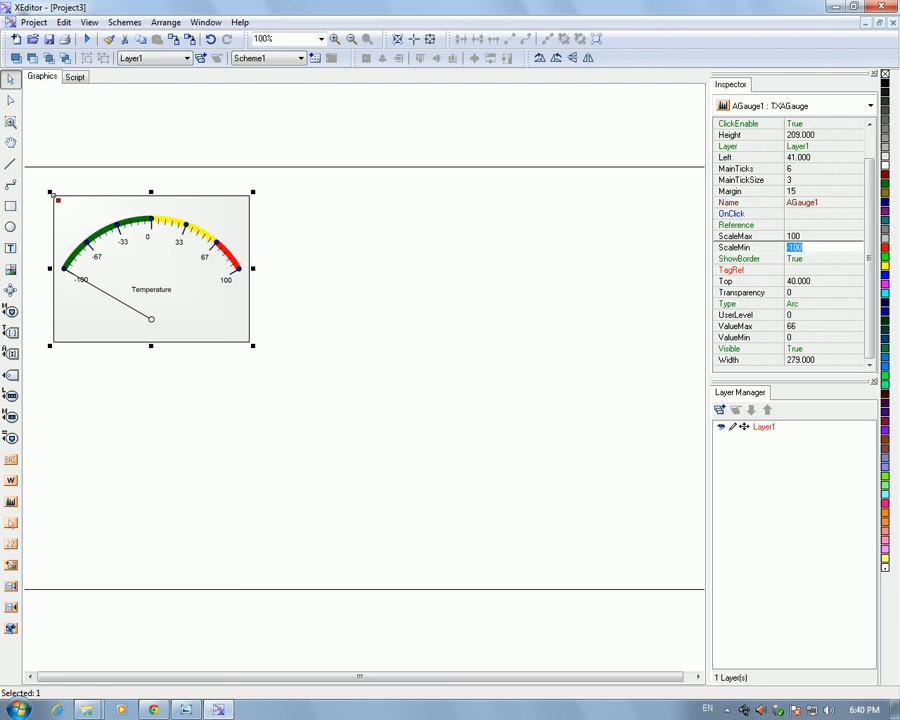
pyautogui.write('5')
pyautogui.press('BackSpace')
pyautogui.write('-50')
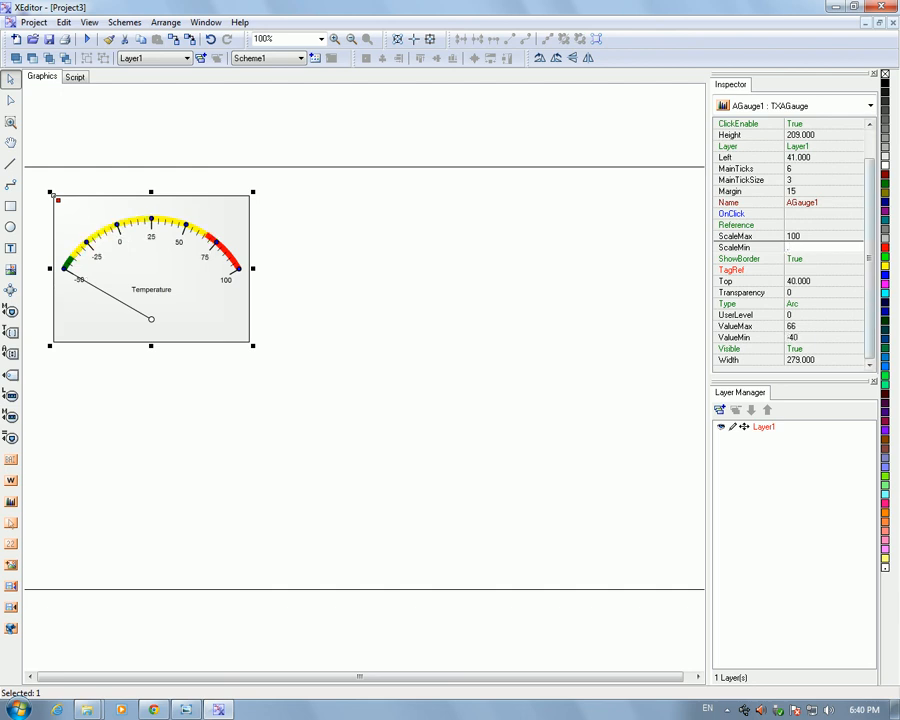
pyautogui.press('Up')
pyautogui.press('Down')
pyautogui.write('-50')
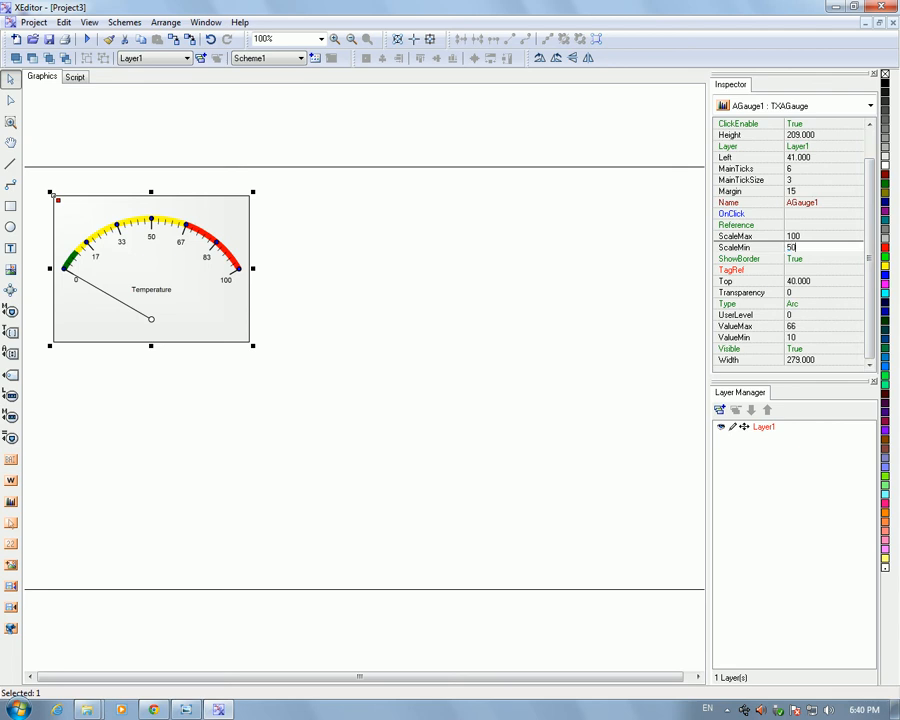
pyautogui.press('Return')
pyautogui.click(330, 270)
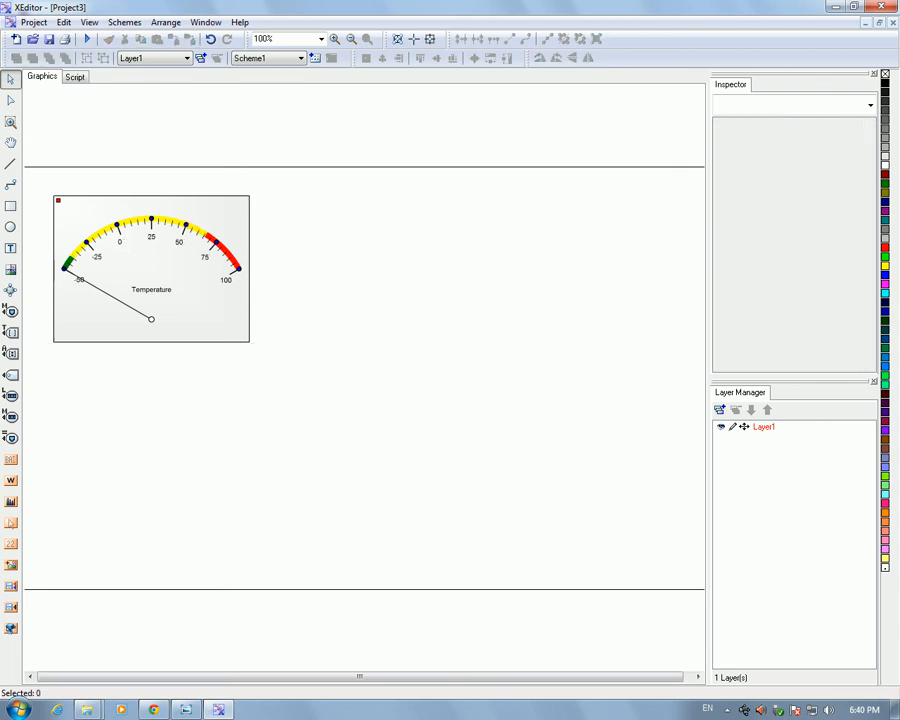
pyautogui.moveTo(150, 250); pyautogui.dragTo(143, 239)
pyautogui.click(330, 270)
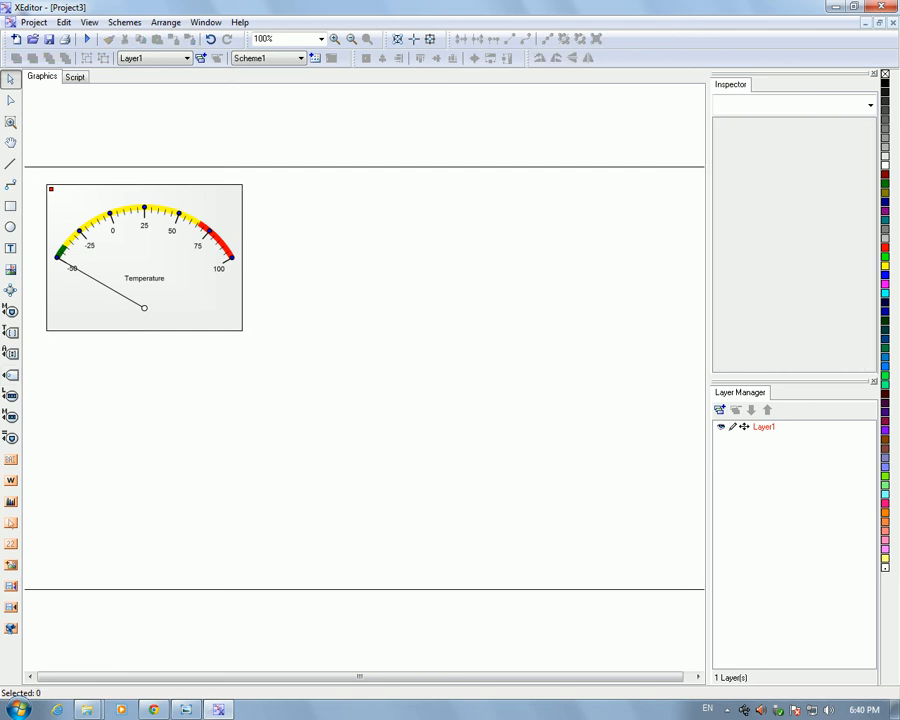
# Place a tag object on the scheme to the right of the temperature gauge
pyautogui.click(11, 375)
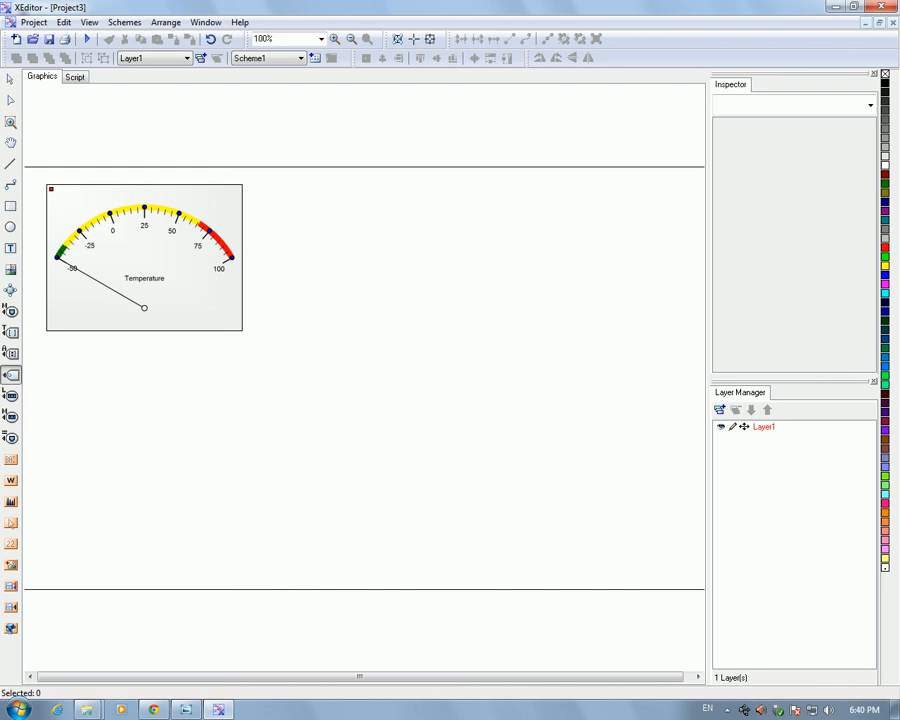
pyautogui.click(289, 213)
pyautogui.click(11, 79)
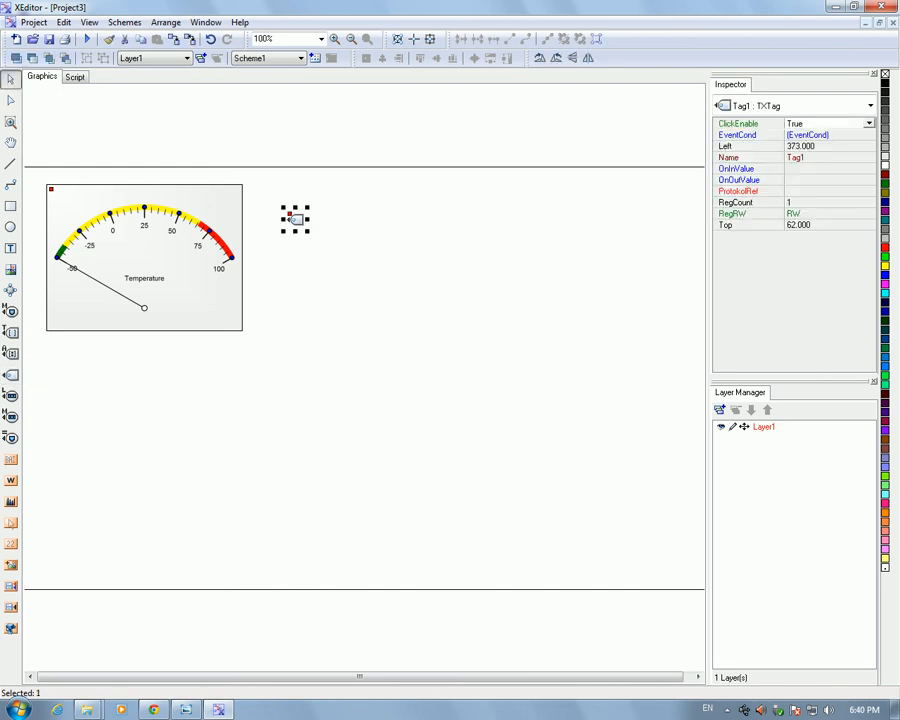
pyautogui.click(310, 260)
# Move the tag close beside the gauge's upper-right corner, at about 331 left and 27 top
pyautogui.moveTo(294, 218); pyautogui.dragTo(278, 197)
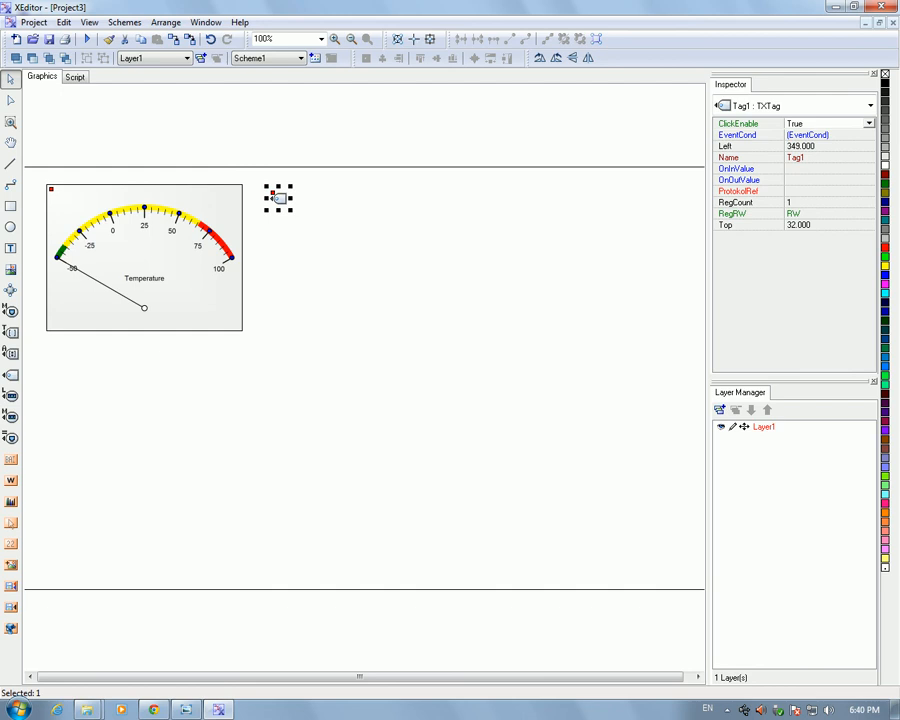
pyautogui.press('Escape')
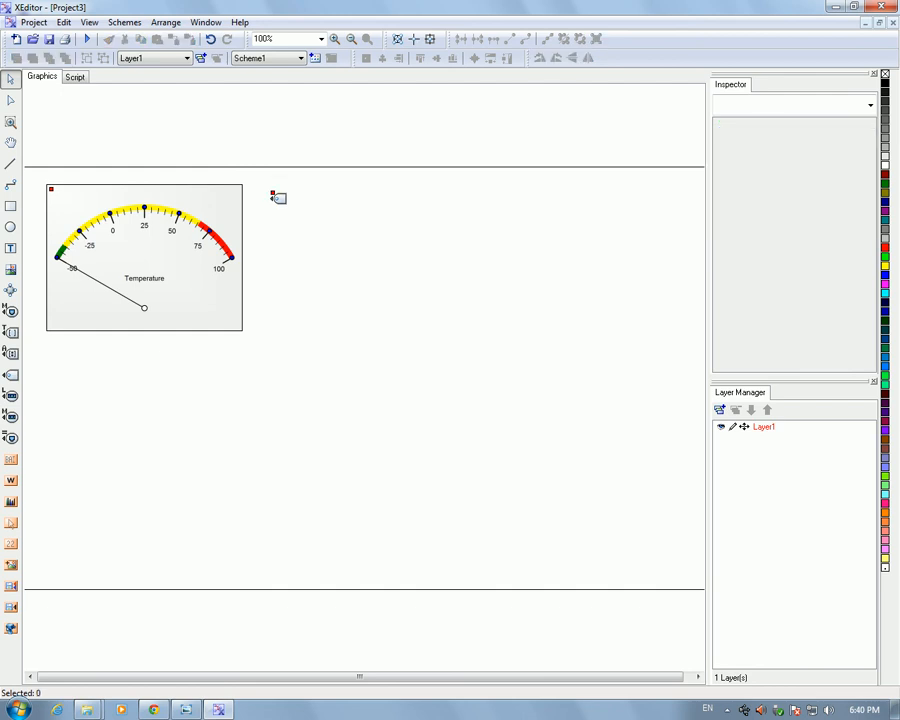
pyautogui.moveTo(278, 197)
pyautogui.mouseDown()
pyautogui.moveTo(272, 321)
pyautogui.moveTo(270, 196)
pyautogui.mouseUp()
pyautogui.press('Escape')
pyautogui.moveTo(271, 197); pyautogui.dragTo(266, 195)
pyautogui.press('Escape')
pyautogui.click(266, 195)
pyautogui.click(180, 258)
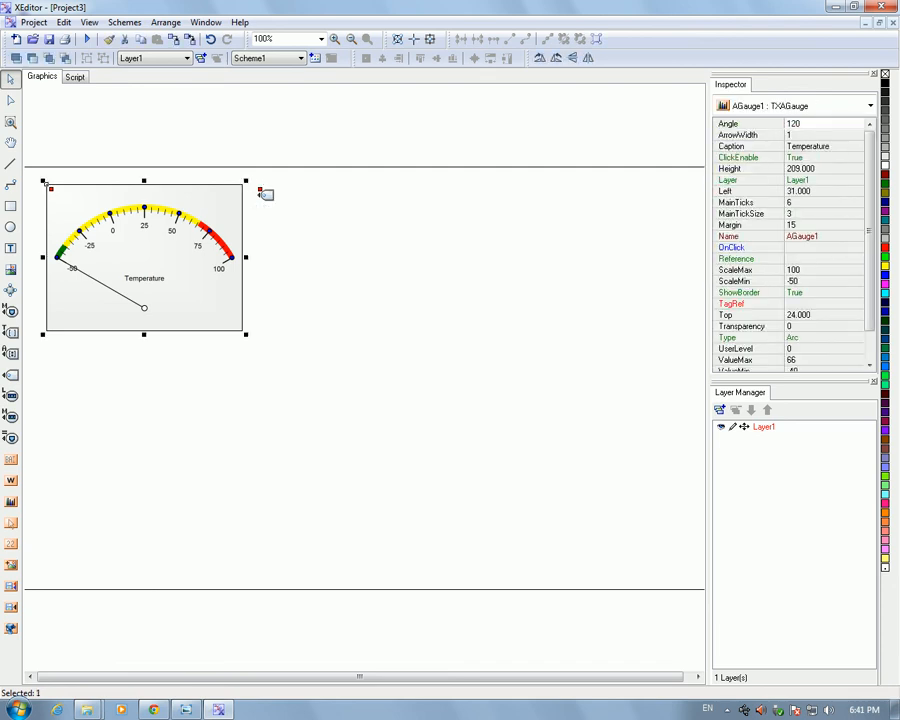
pyautogui.press('Escape')
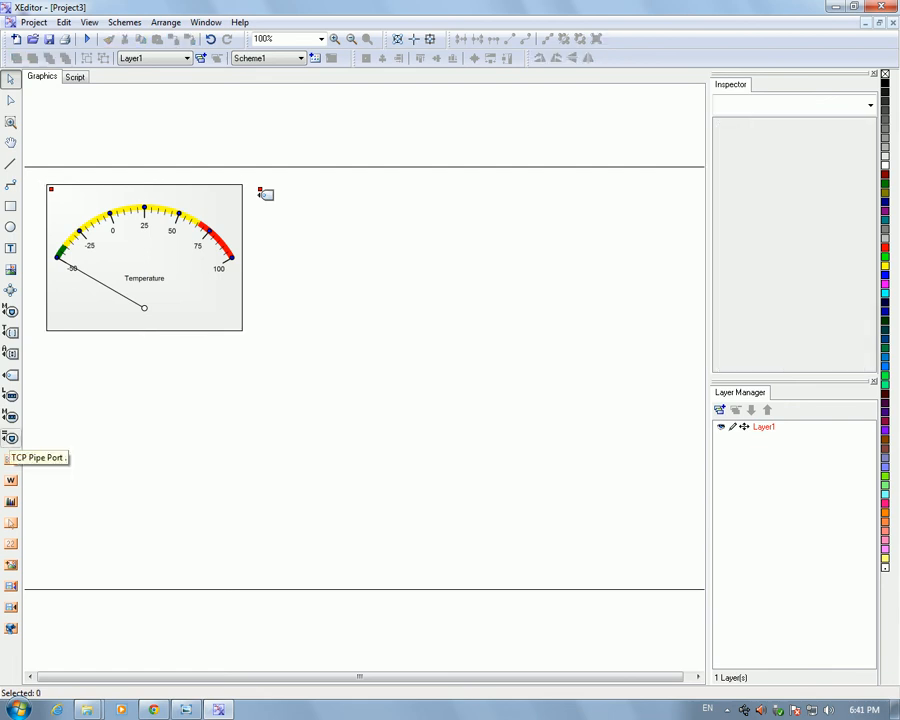
# Place a TCP Pipe Port object on the scheme and move it to the right of the tag, at about 406 left and 43 top
pyautogui.click(10, 438)
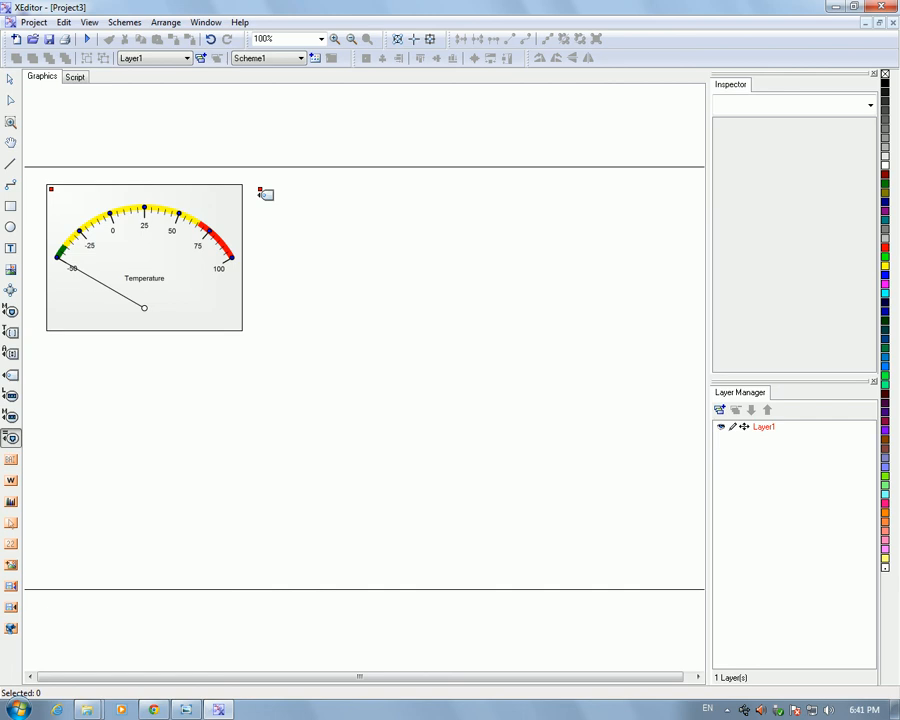
pyautogui.click(291, 248)
pyautogui.click(10, 79)
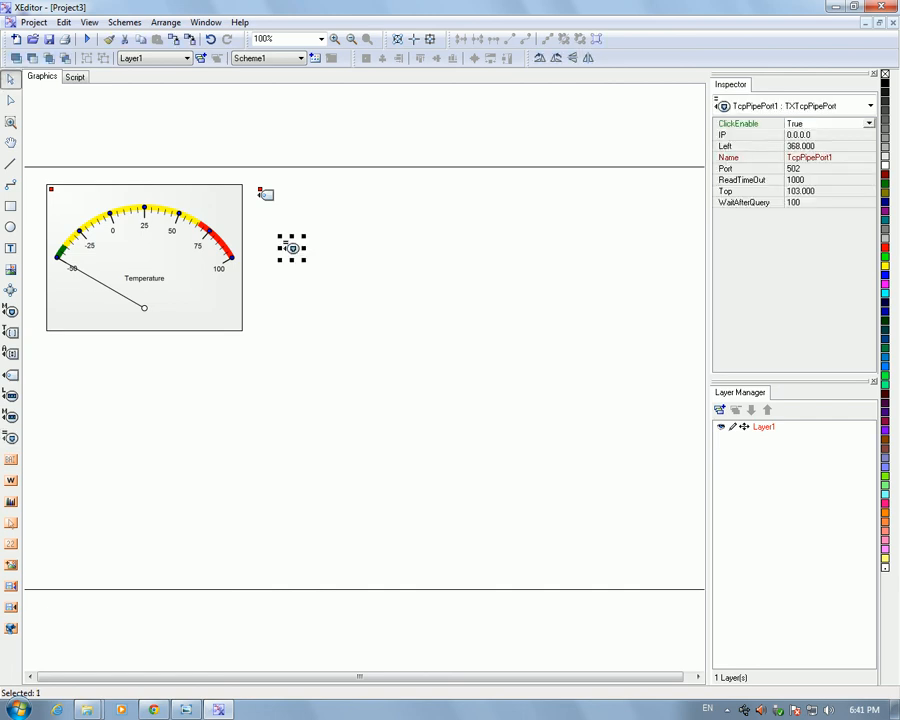
pyautogui.moveTo(292, 248); pyautogui.dragTo(319, 205)
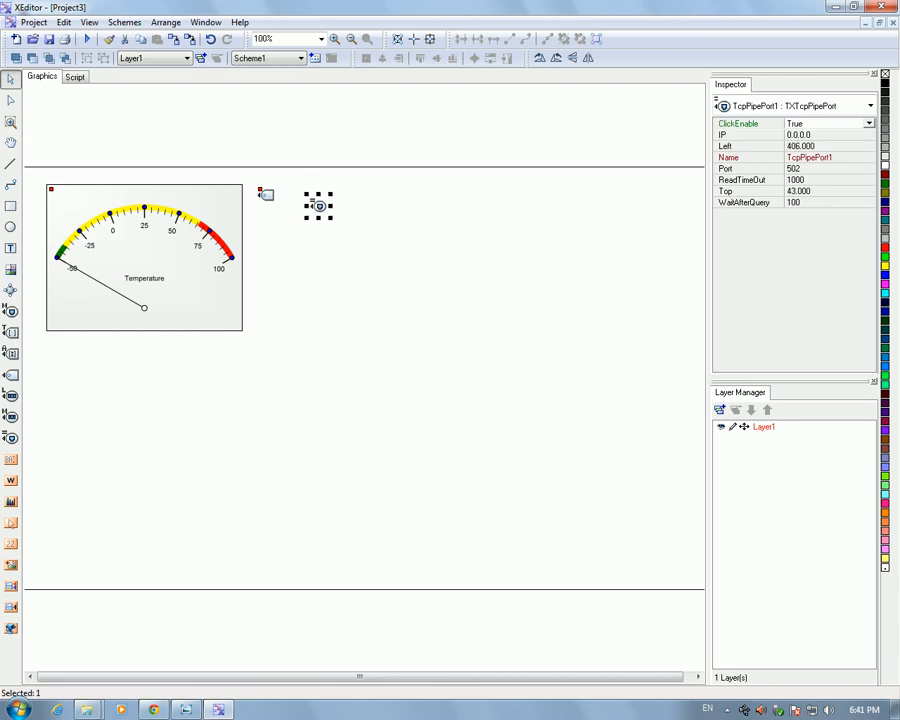
# Draw an Edit box about 275 wide and 71 high directly beneath the temperature gauge
pyautogui.click(11, 543)
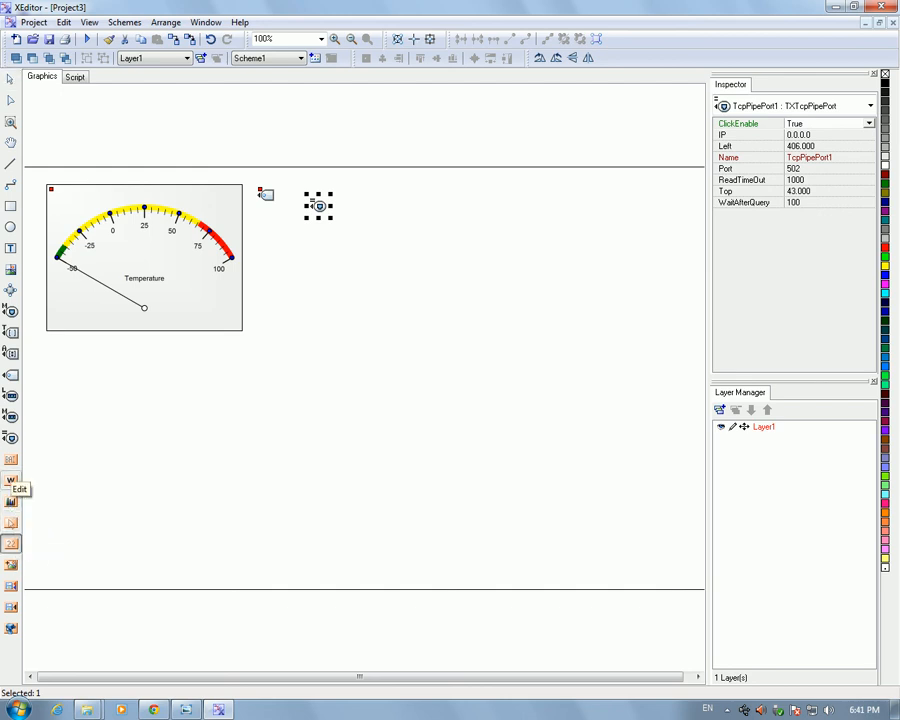
pyautogui.click(11, 459)
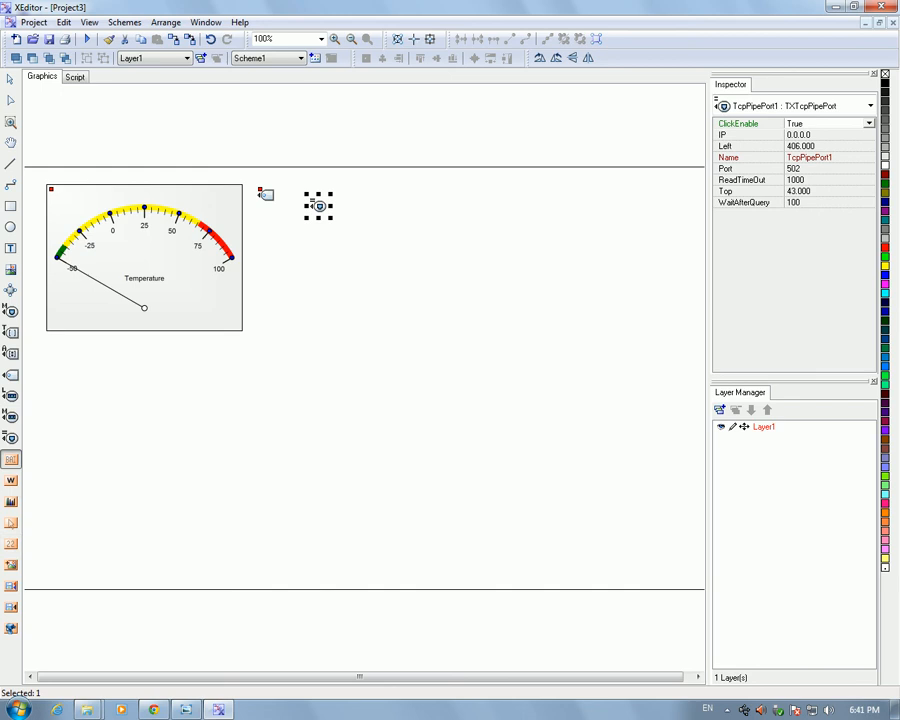
pyautogui.moveTo(44, 343); pyautogui.dragTo(245, 397)
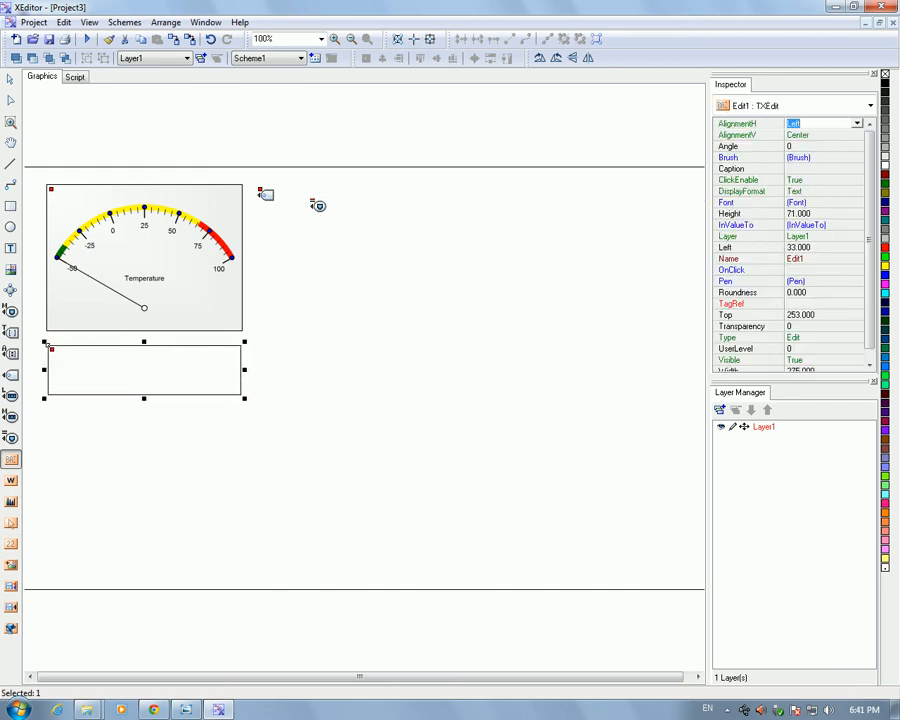
pyautogui.click(10, 79)
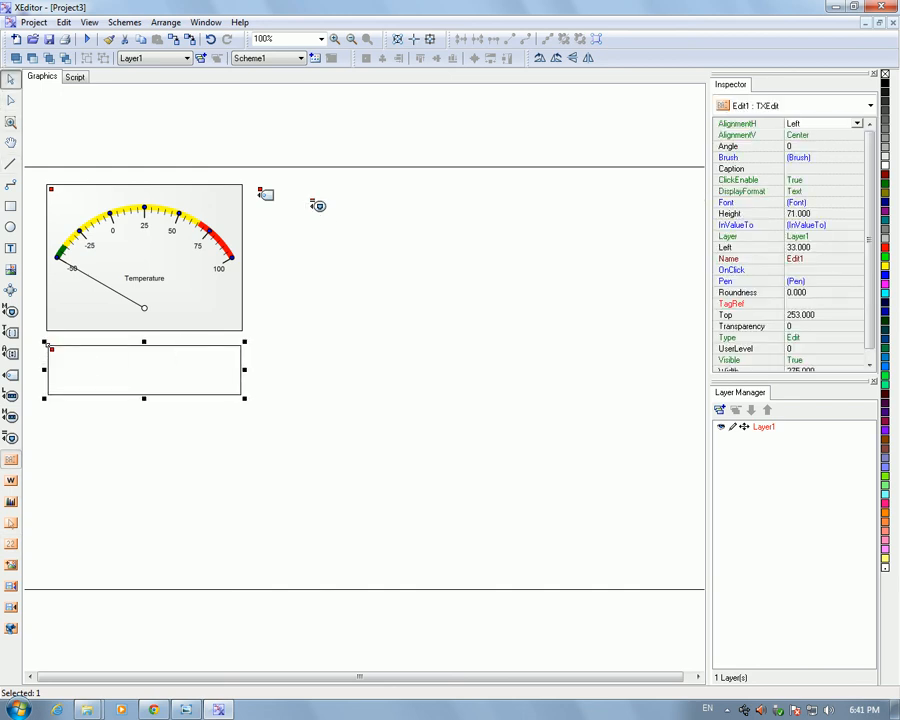
pyautogui.click(350, 290)
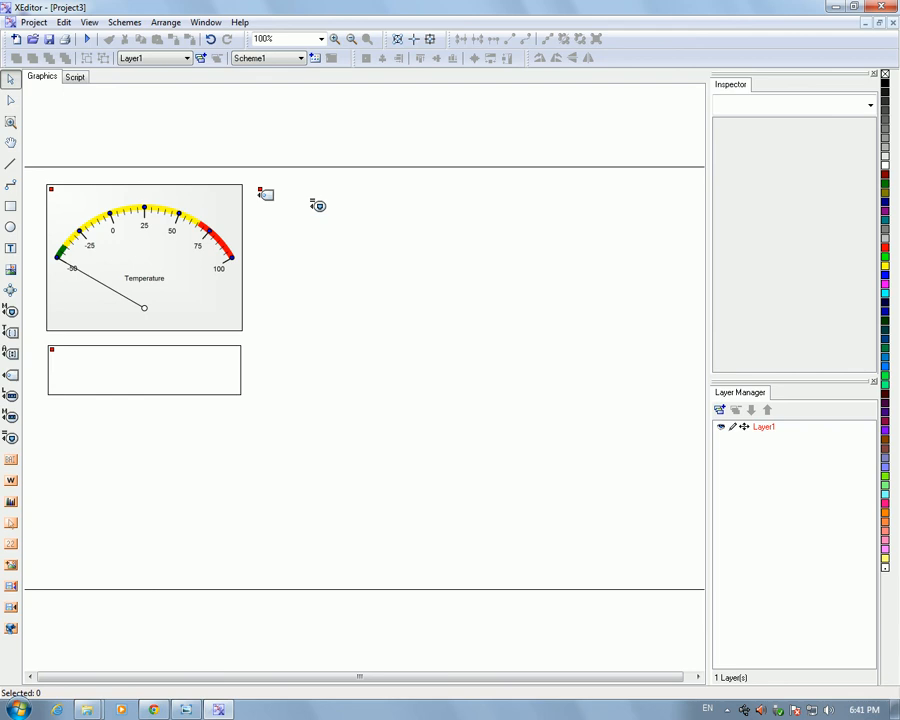
# Enlarge the Inspector to fit all of the gauge's properties and check which tags its TagRef offers
pyautogui.click(47, 186)
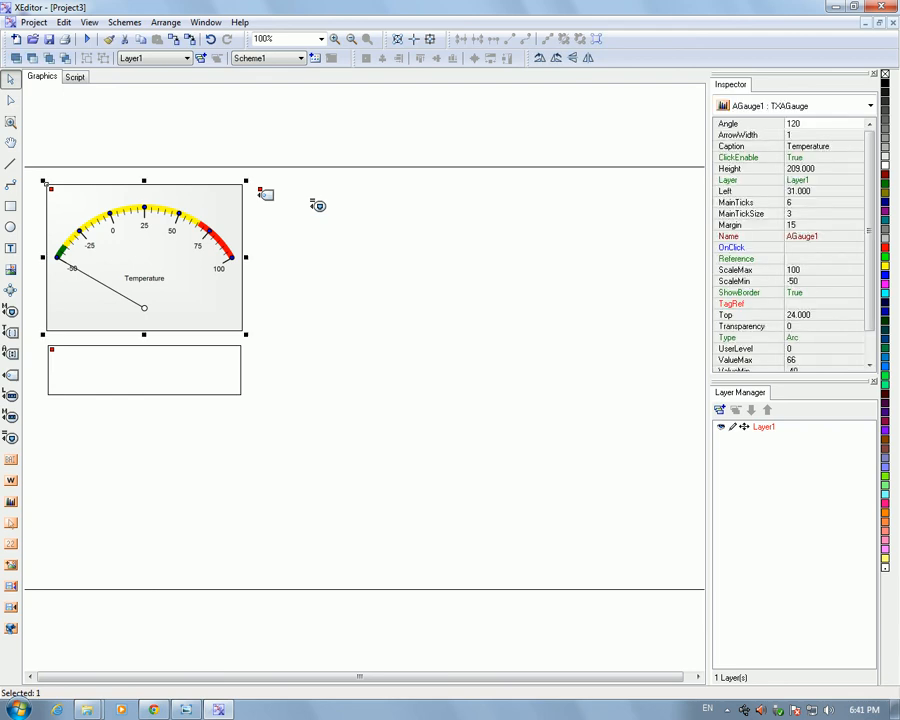
pyautogui.click(820, 303)
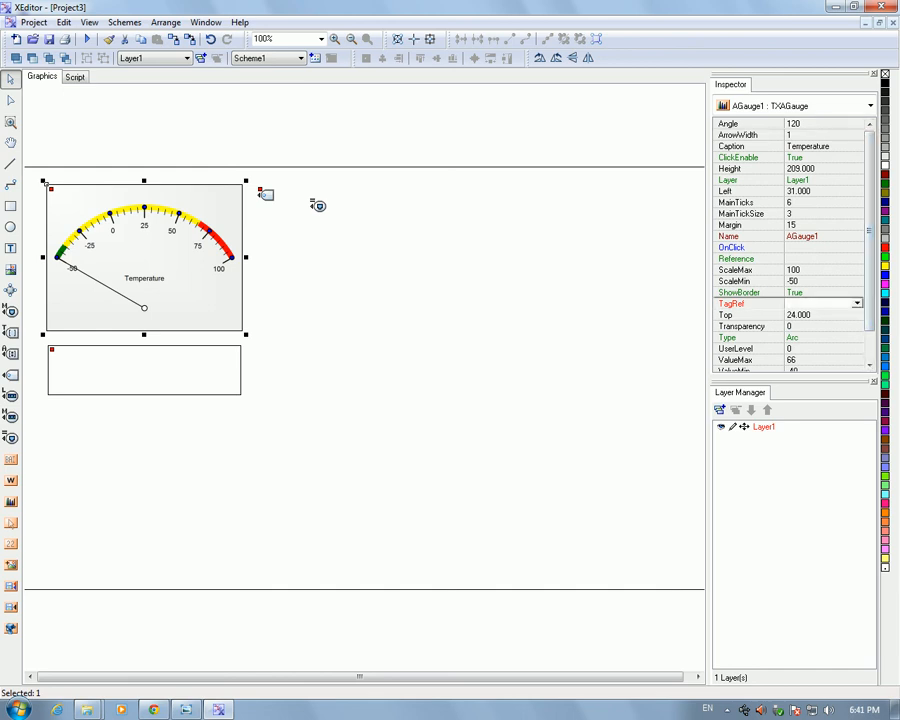
pyautogui.moveTo(795, 376); pyautogui.dragTo(795, 539)
pyautogui.click(820, 202)
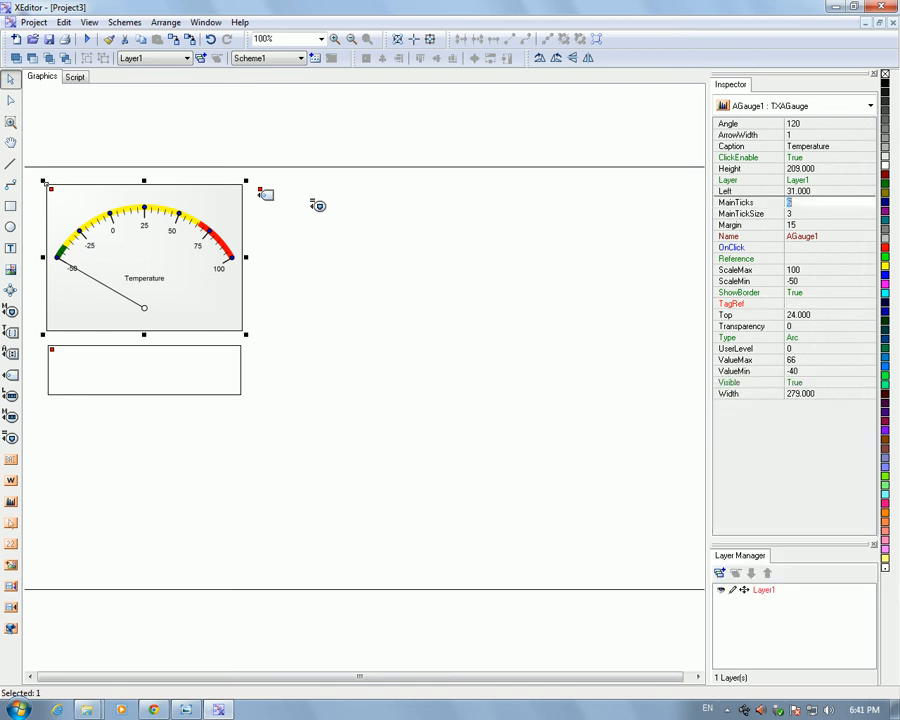
pyautogui.click(820, 303)
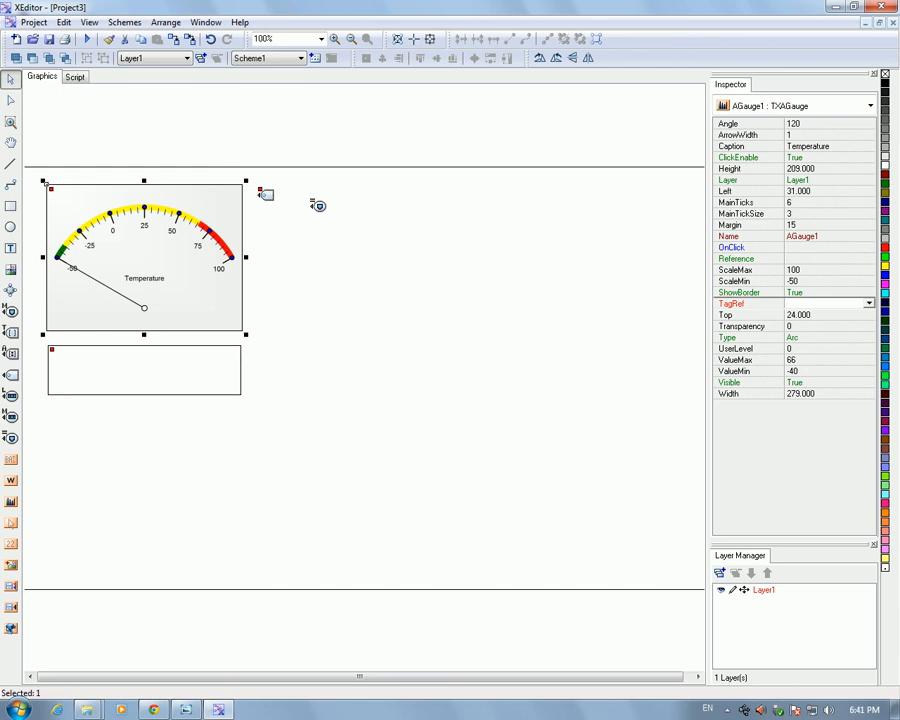
pyautogui.click(869, 303)
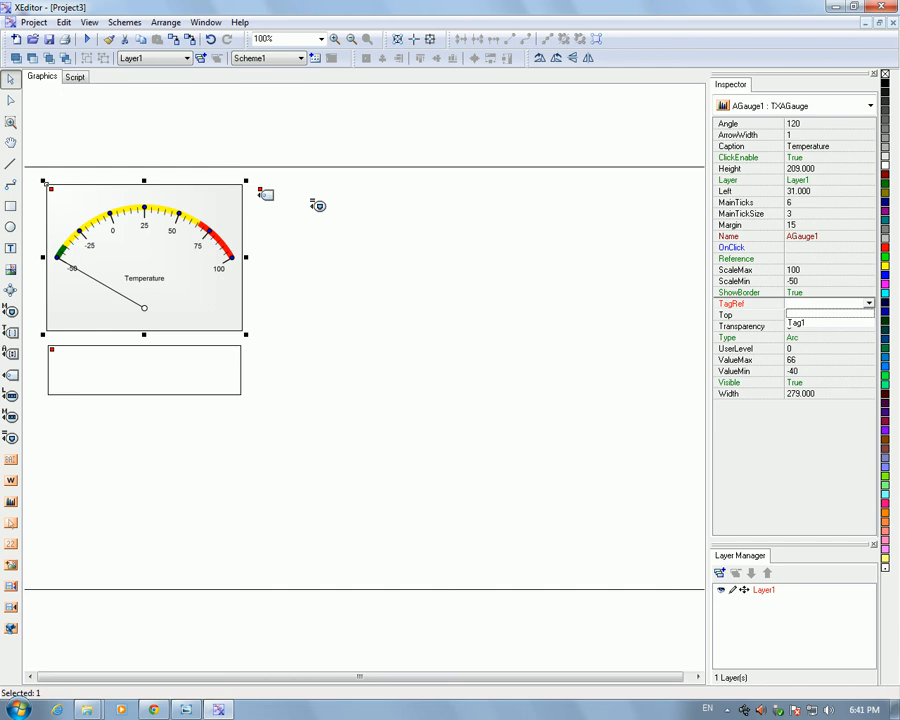
pyautogui.click(797, 323)
# Rename the tag beside the gauge as MyTag
pyautogui.click(265, 194)
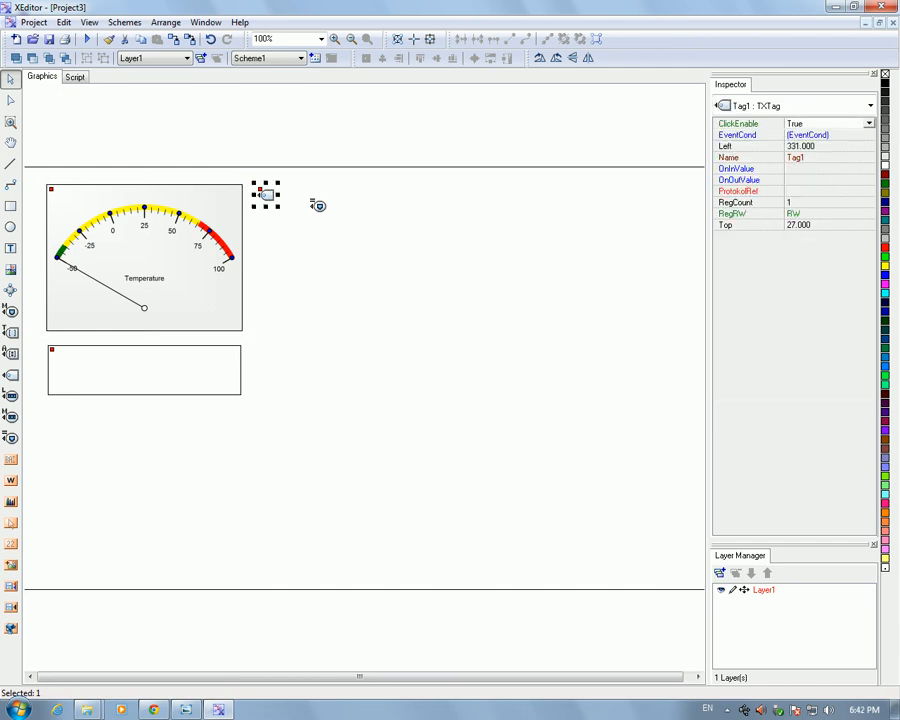
pyautogui.click(806, 158)
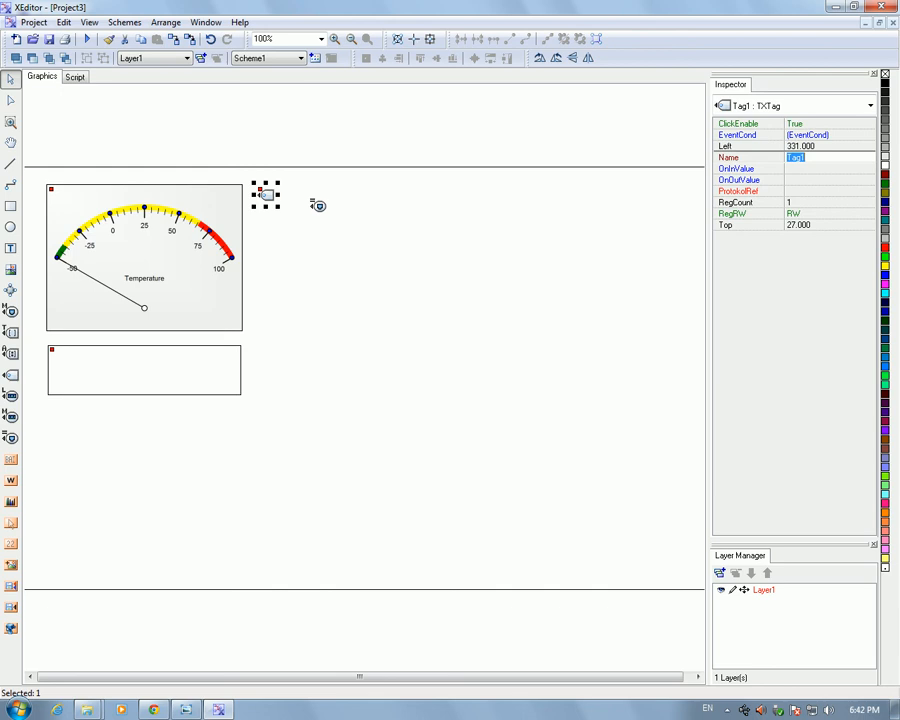
pyautogui.write('MyTg')
pyautogui.press('BackSpace')
pyautogui.write('ag')
# Link the temperature gauge to the tag by setting its TagRef to MyTag
pyautogui.click(46, 185)
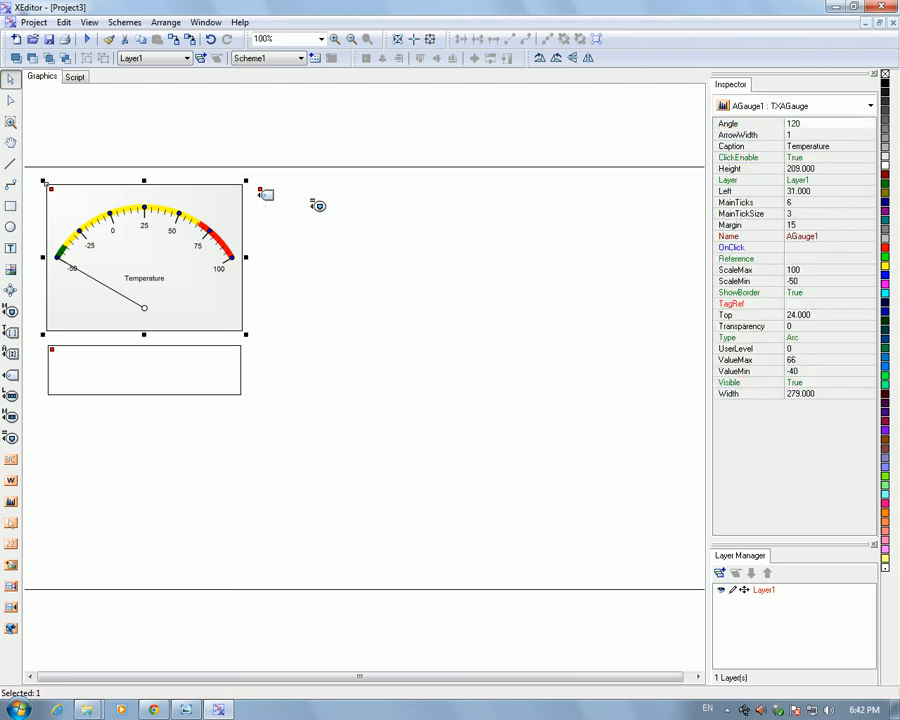
pyautogui.click(826, 304)
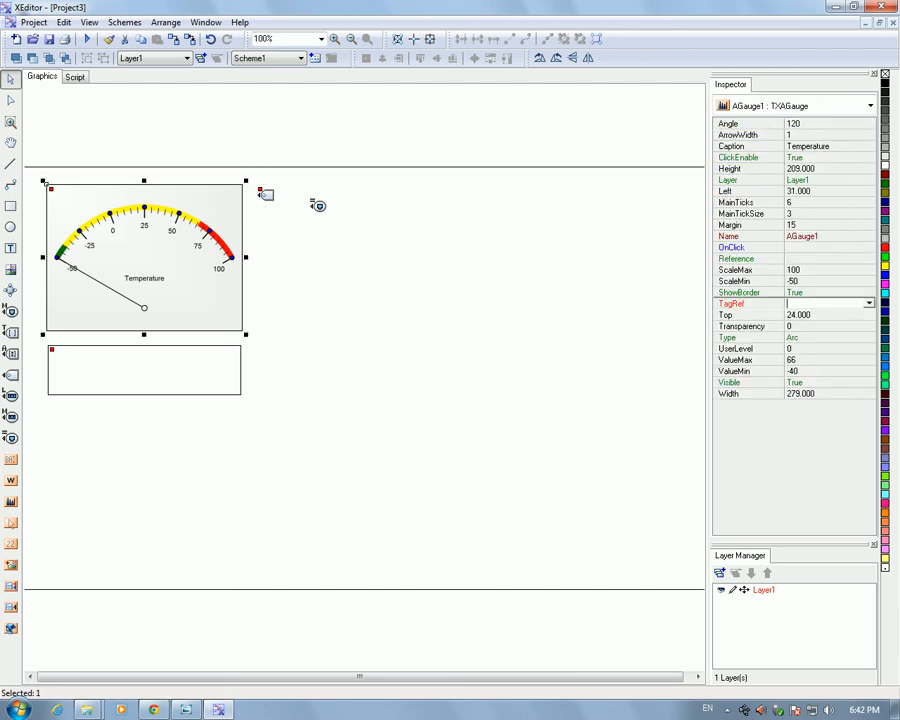
pyautogui.click(869, 304)
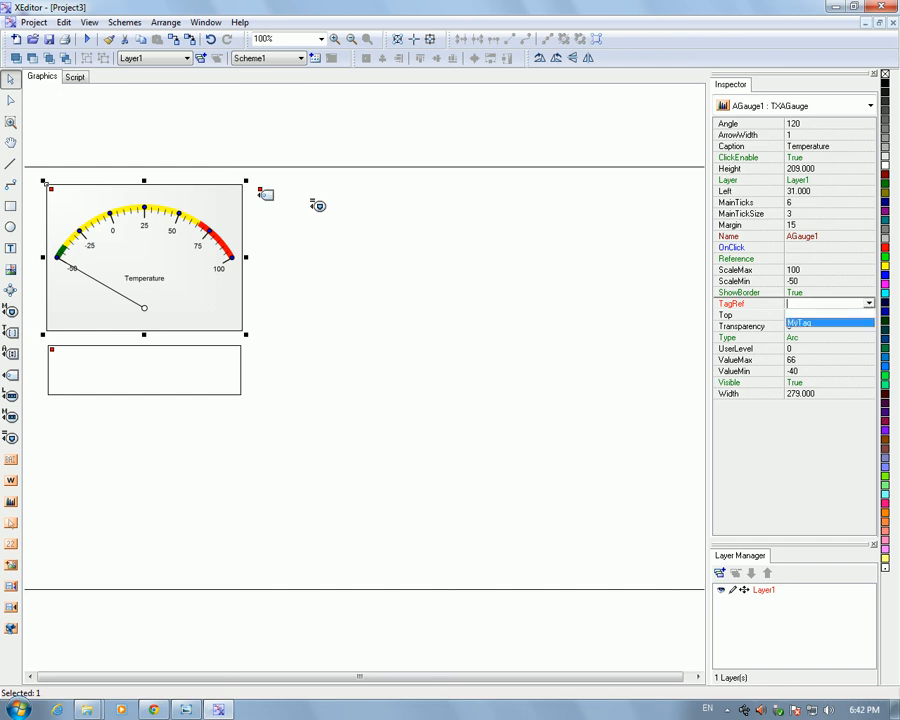
pyautogui.click(808, 323)
pyautogui.click(812, 315)
pyautogui.click(450, 320)
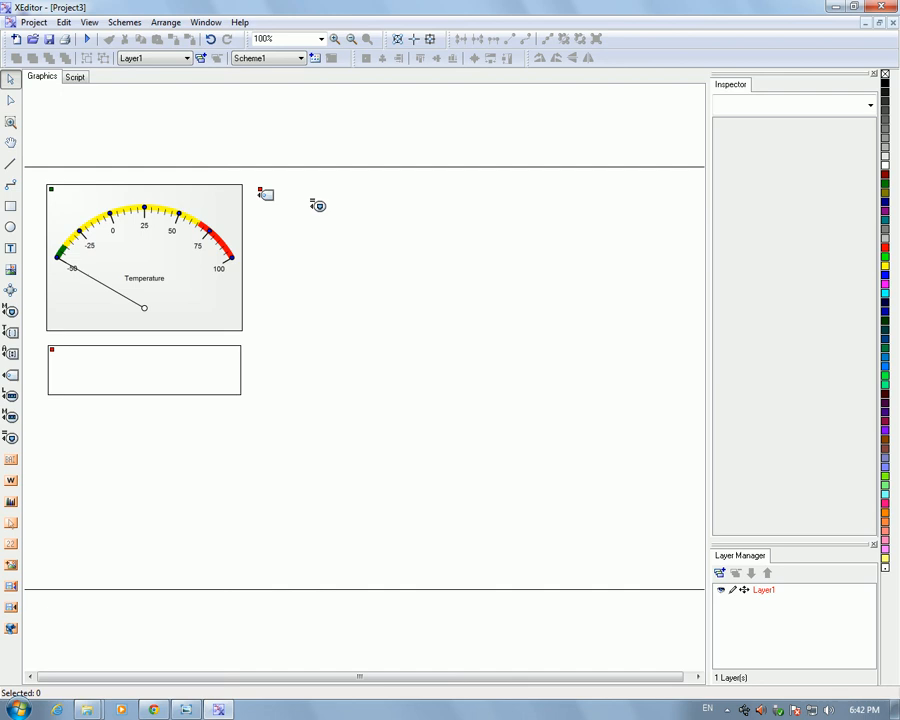
pyautogui.click(144, 257)
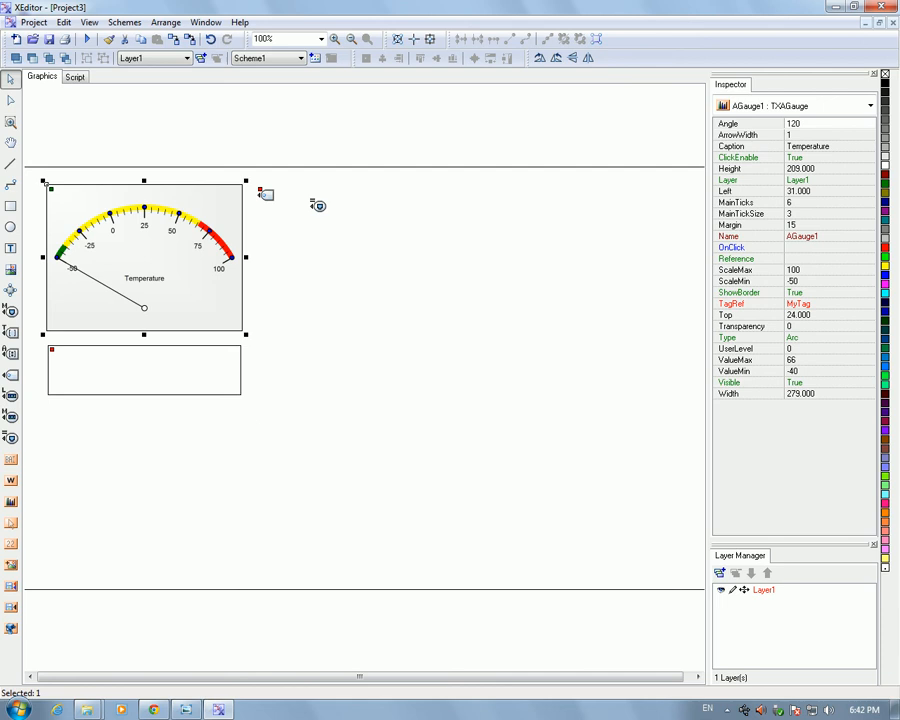
# Link MyTag to the TCP Pipe Port by setting its ProtokolRef to TcpPipePort1
pyautogui.click(267, 195)
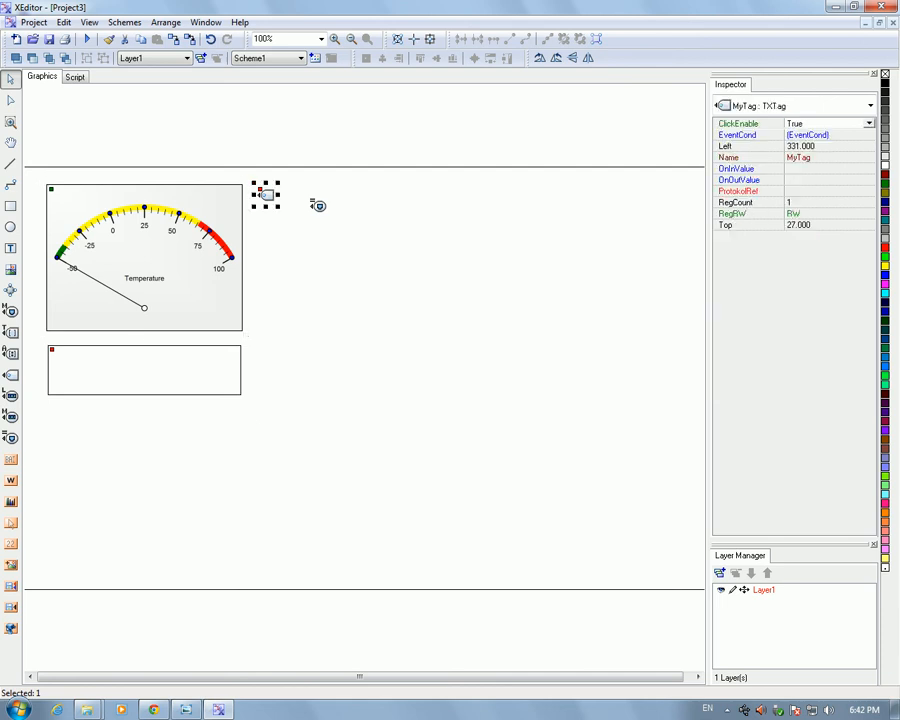
pyautogui.click(318, 205)
pyautogui.click(267, 195)
pyautogui.click(828, 191)
pyautogui.click(869, 191)
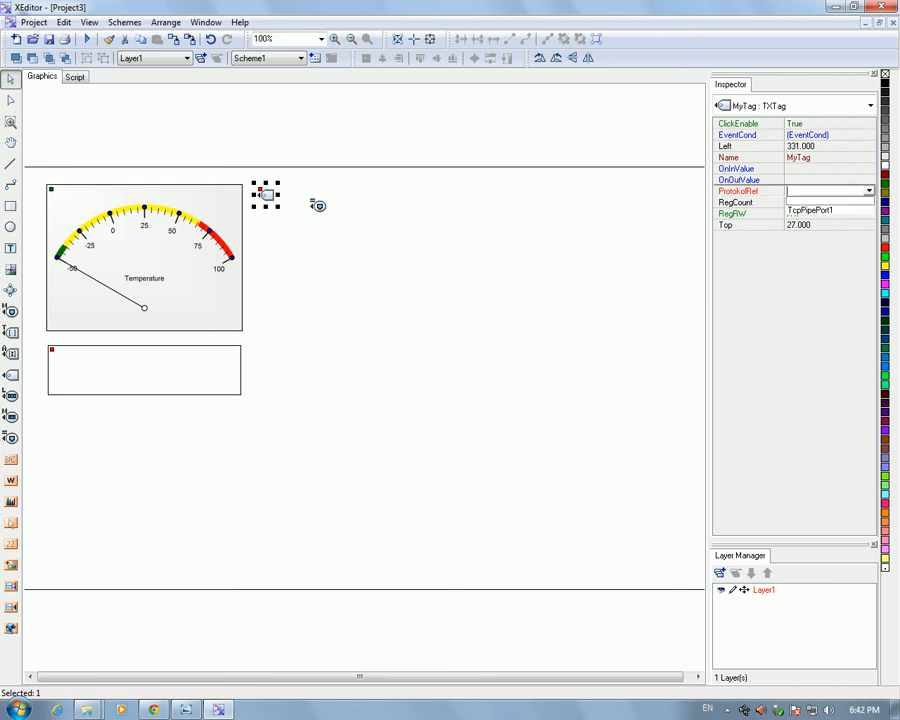
pyautogui.click(811, 210)
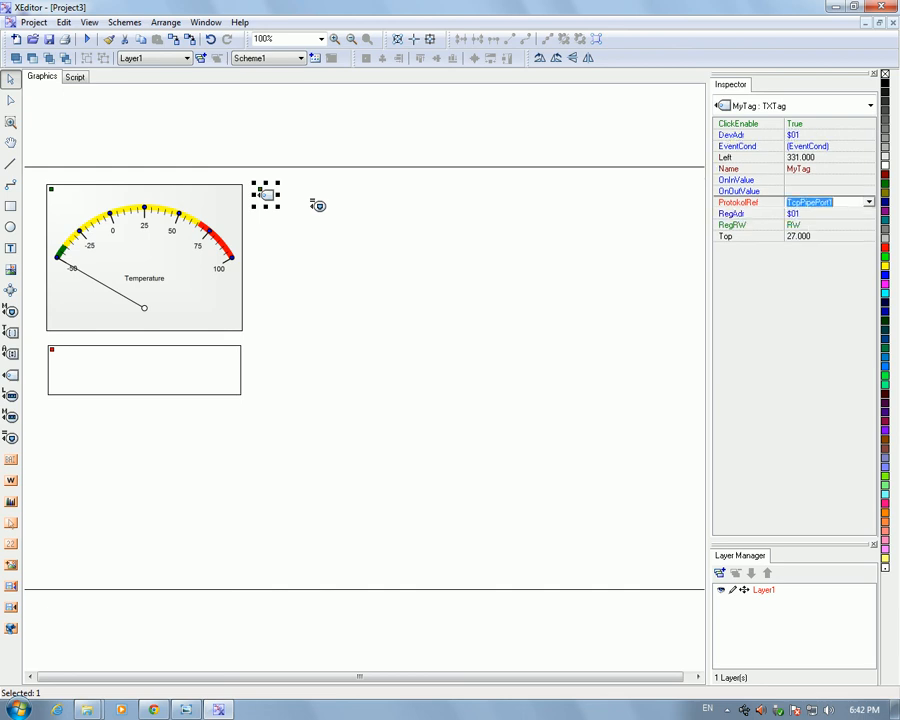
pyautogui.click(316, 204)
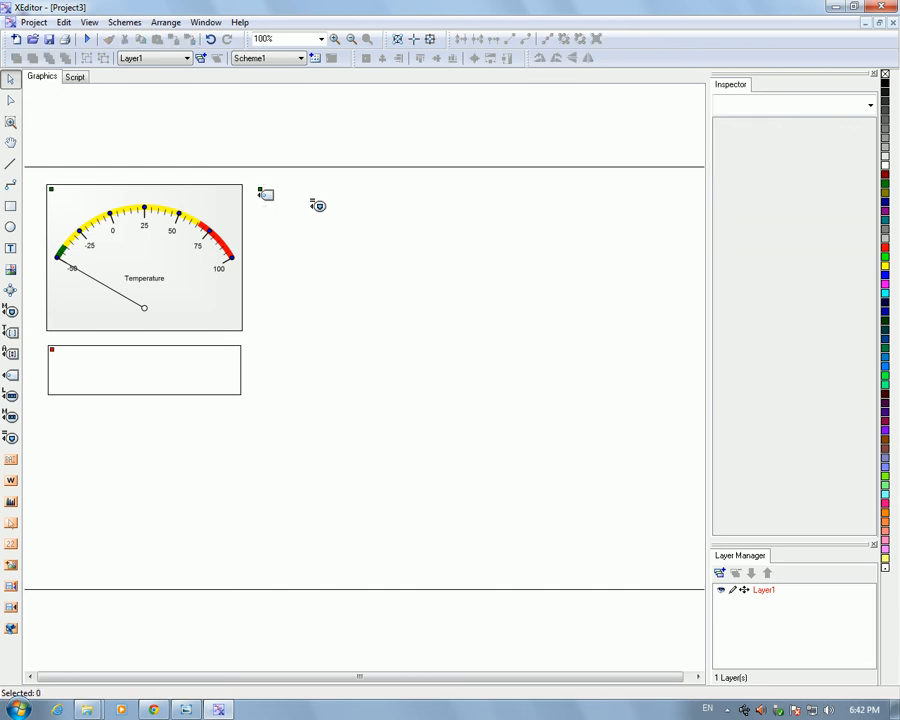
# Move the TCP Pipe Port closer to MyTag and set its IP to localhost
pyautogui.moveTo(316, 204); pyautogui.dragTo(281, 227)
pyautogui.click(322, 238)
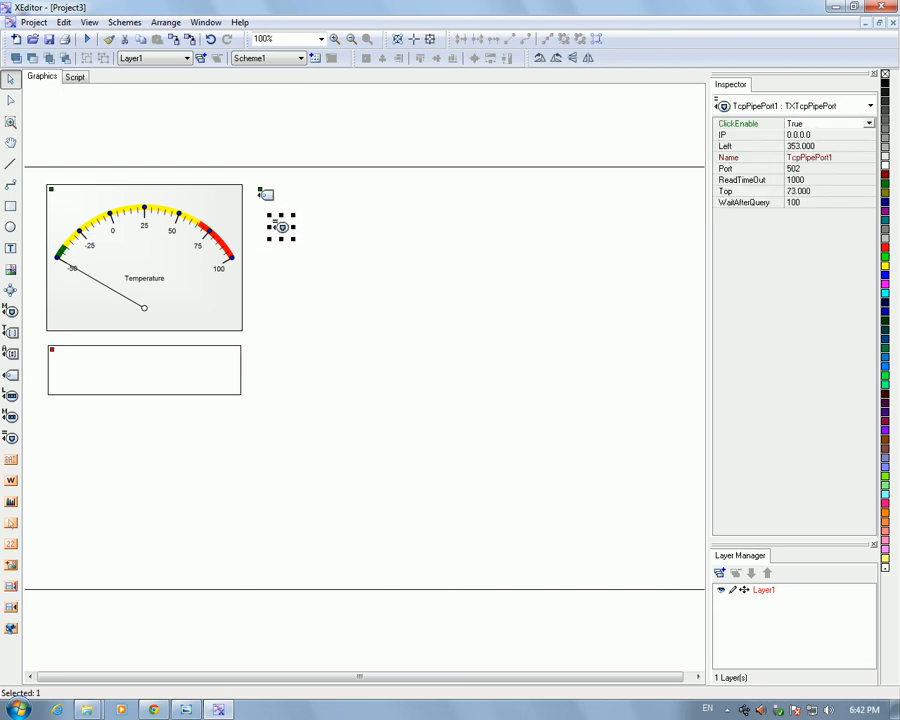
pyautogui.click(808, 135)
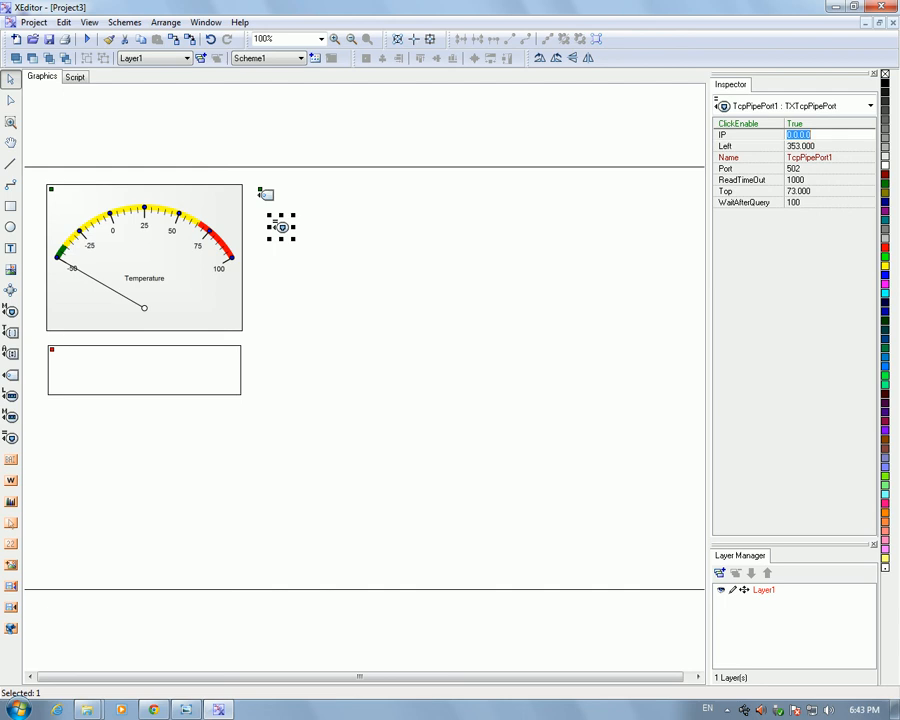
pyautogui.write('localhost')
pyautogui.press('Return')
pyautogui.press('Tab')
pyautogui.hotkey('shift', 'Tab')
# Set the TCP Pipe Port's Port property to 8090
pyautogui.click(800, 169)
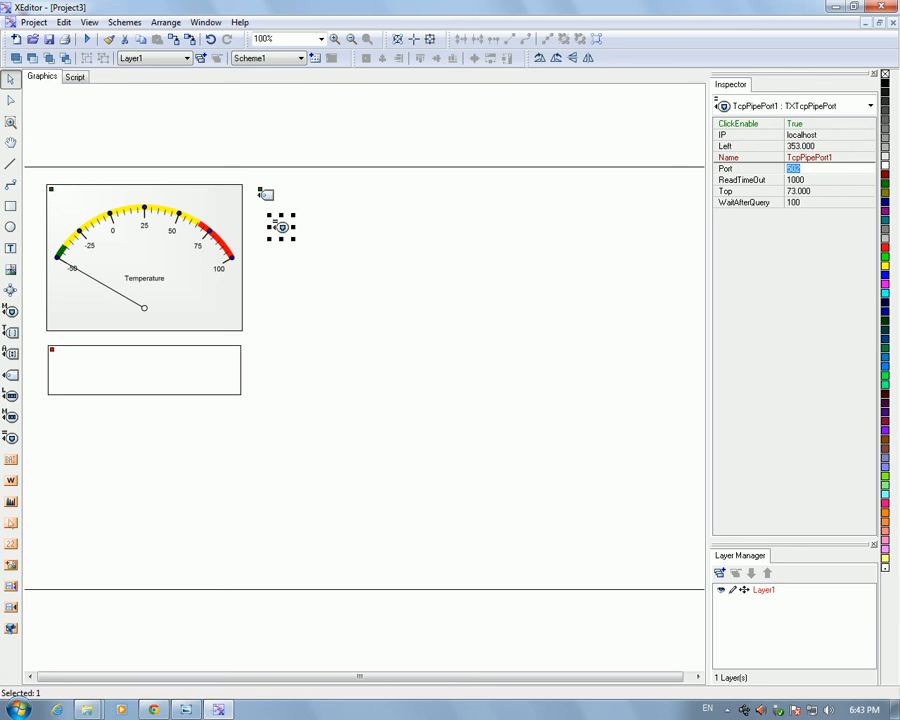
pyautogui.write('80')
pyautogui.write('80')
pyautogui.press('Return')
pyautogui.click(540, 210)
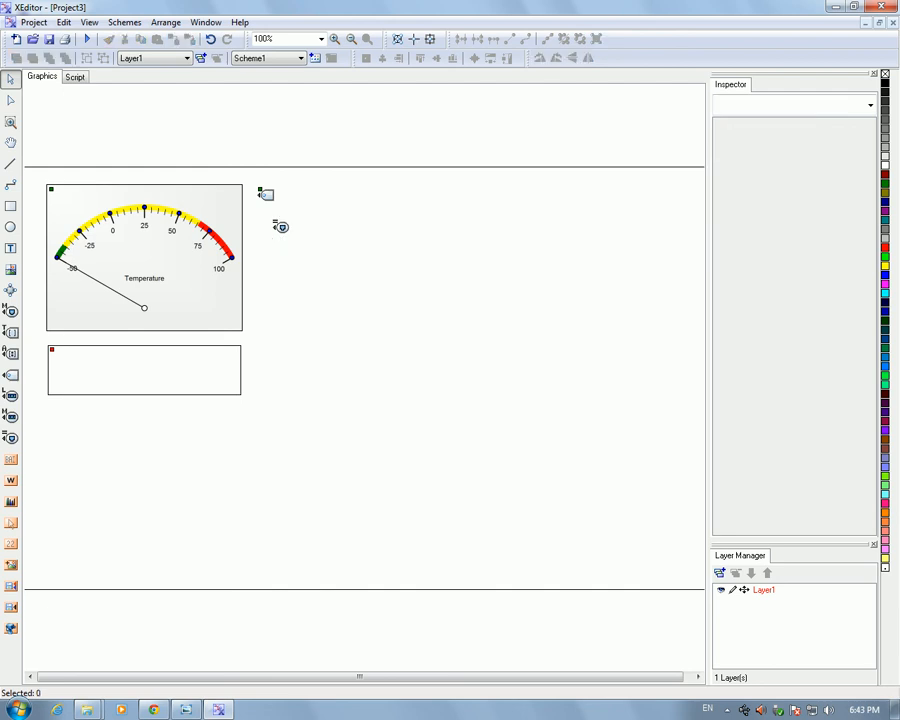
# Line up the TCP Pipe Port below MyTag and review the links between the gauge, the tag and the port
pyautogui.moveTo(280, 227); pyautogui.dragTo(271, 224)
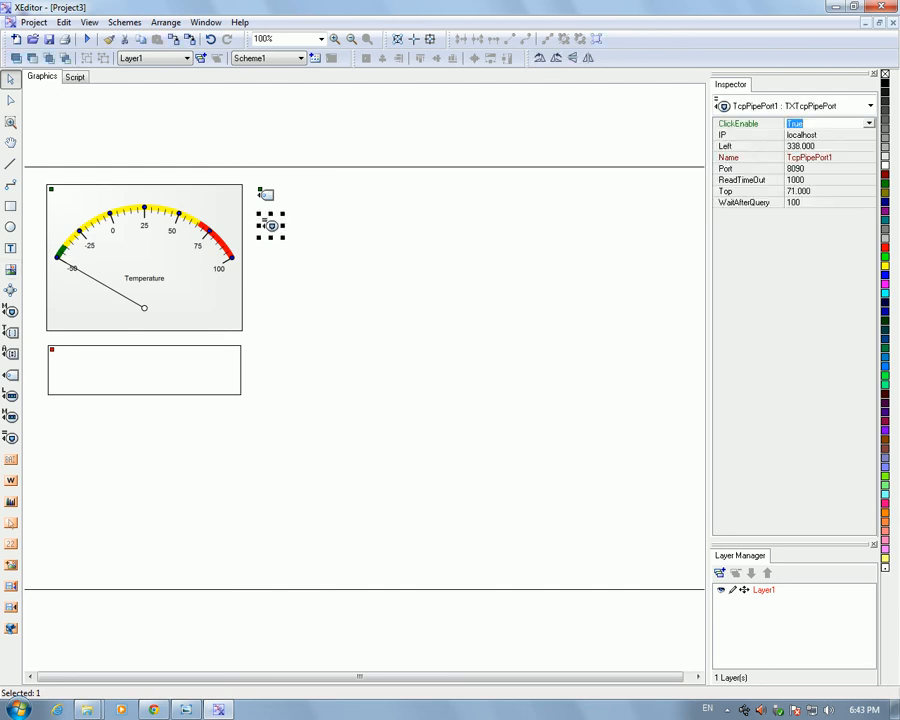
pyautogui.click(165, 248)
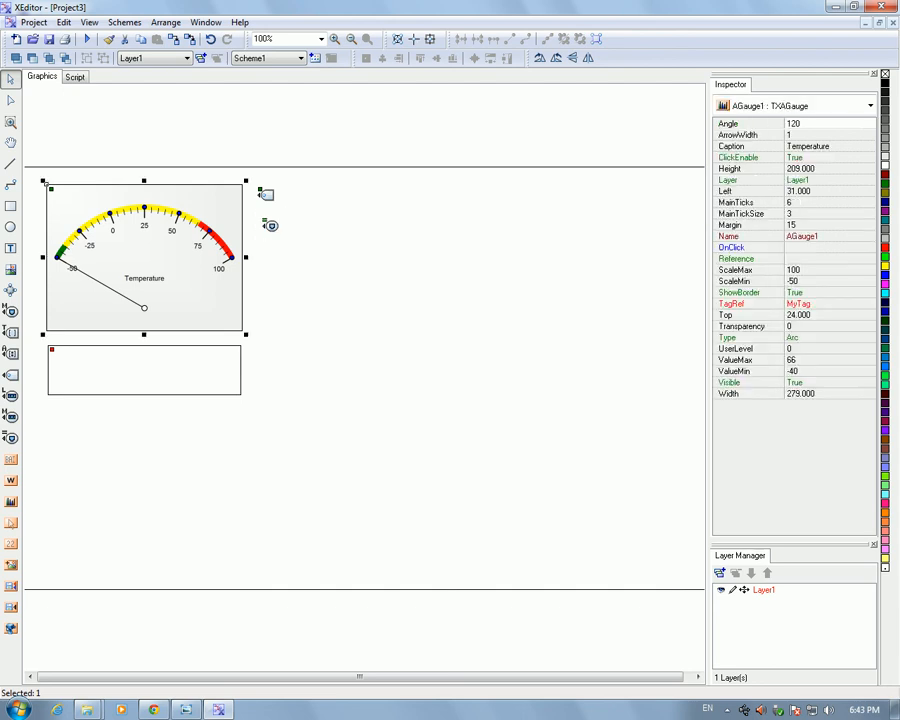
pyautogui.click(267, 196)
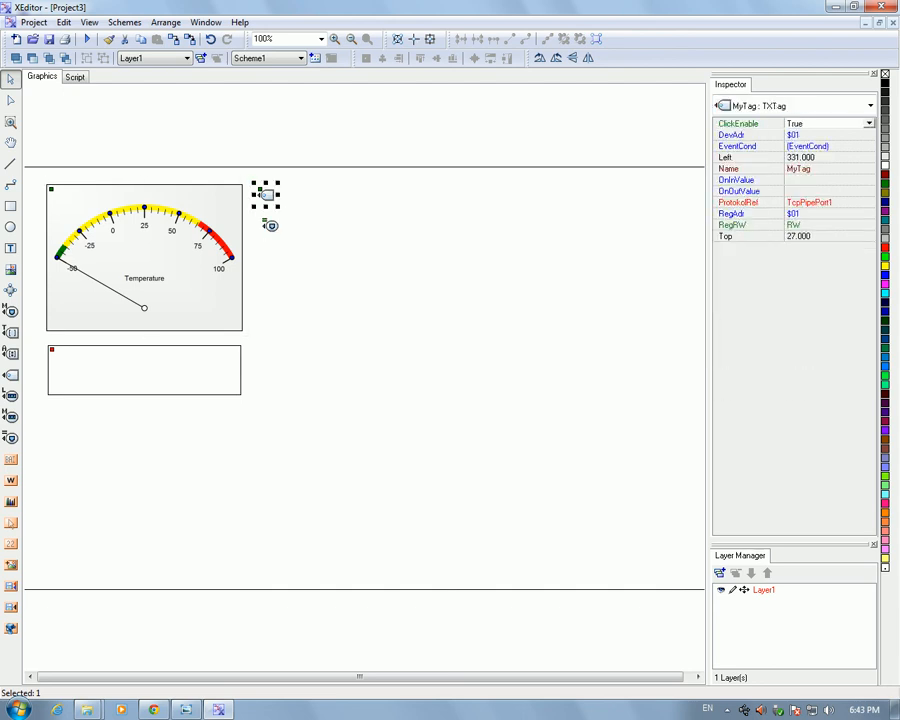
pyautogui.click(165, 248)
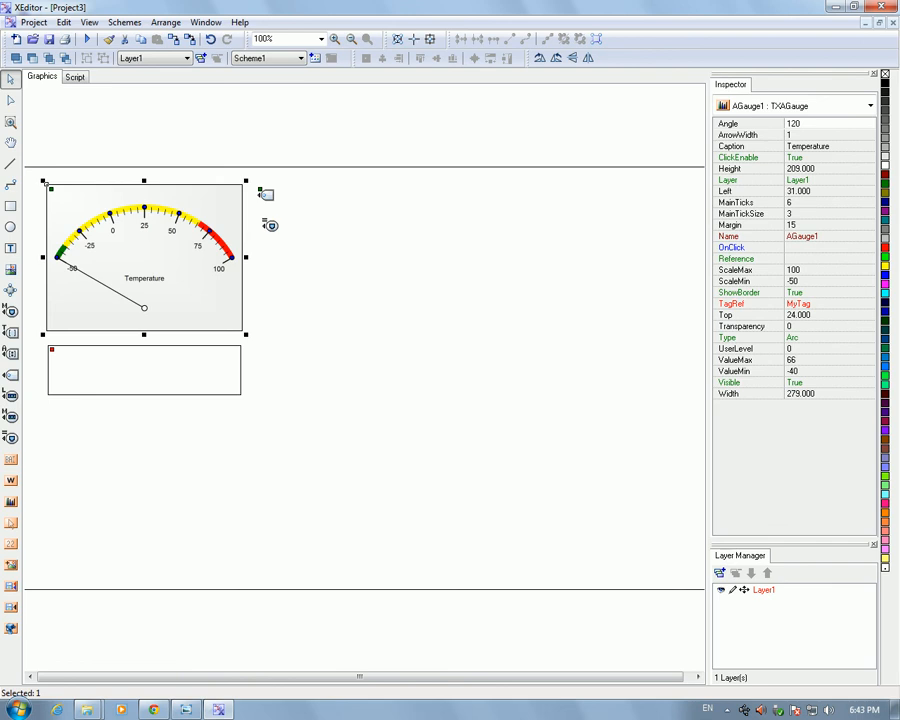
pyautogui.click(267, 196)
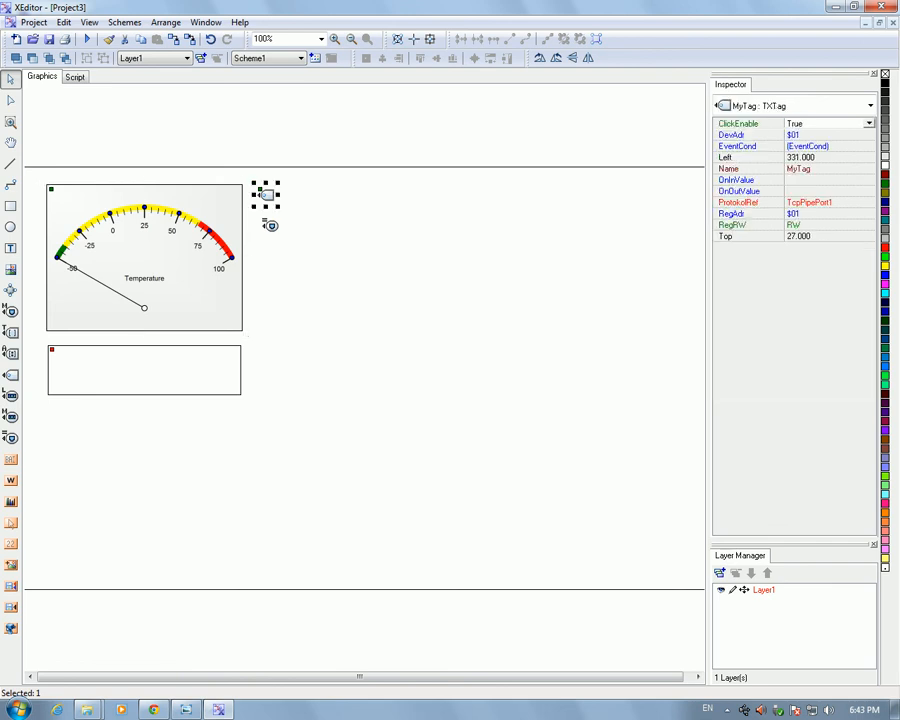
pyautogui.moveTo(271, 226); pyautogui.dragTo(271, 241)
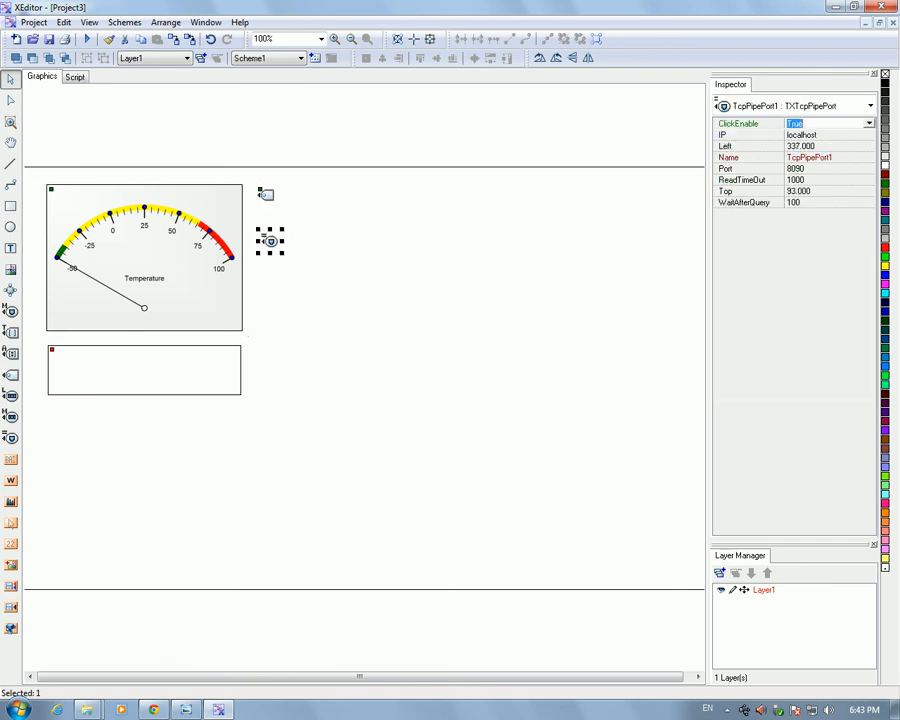
pyautogui.click(267, 195)
pyautogui.click(310, 200)
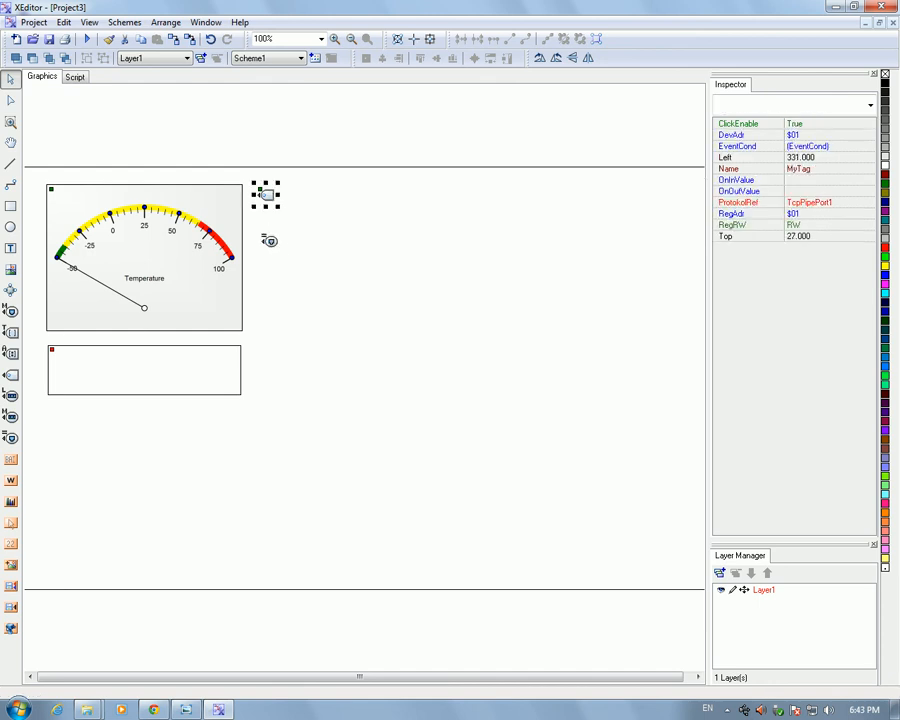
pyautogui.click(267, 195)
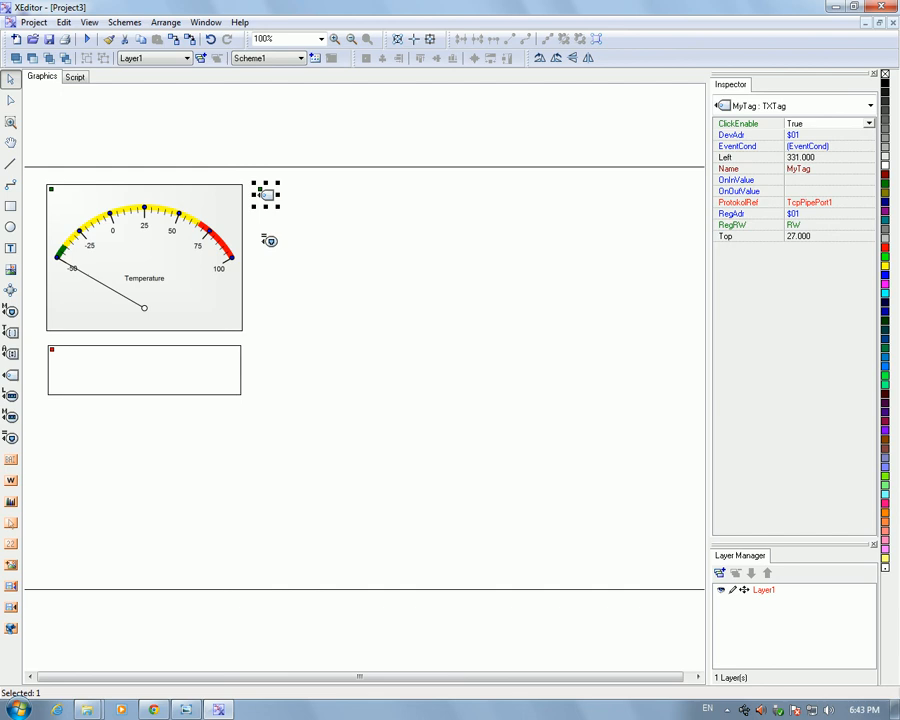
pyautogui.click(330, 215)
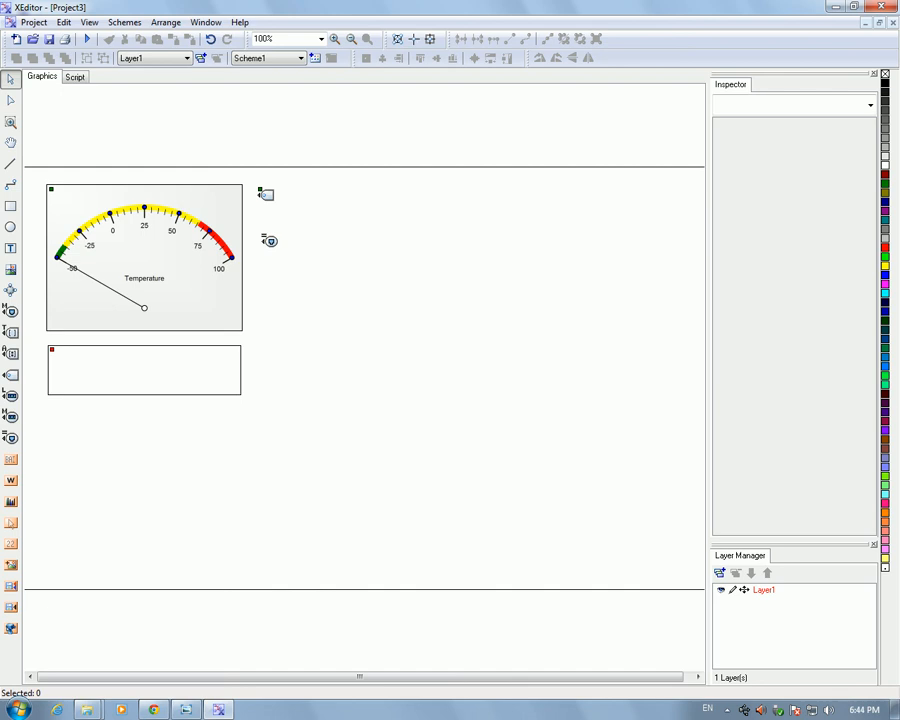
# Nudge the temperature gauge up slightly to Left 30, Top 19, and view MyTag's properties
pyautogui.click(46, 185)
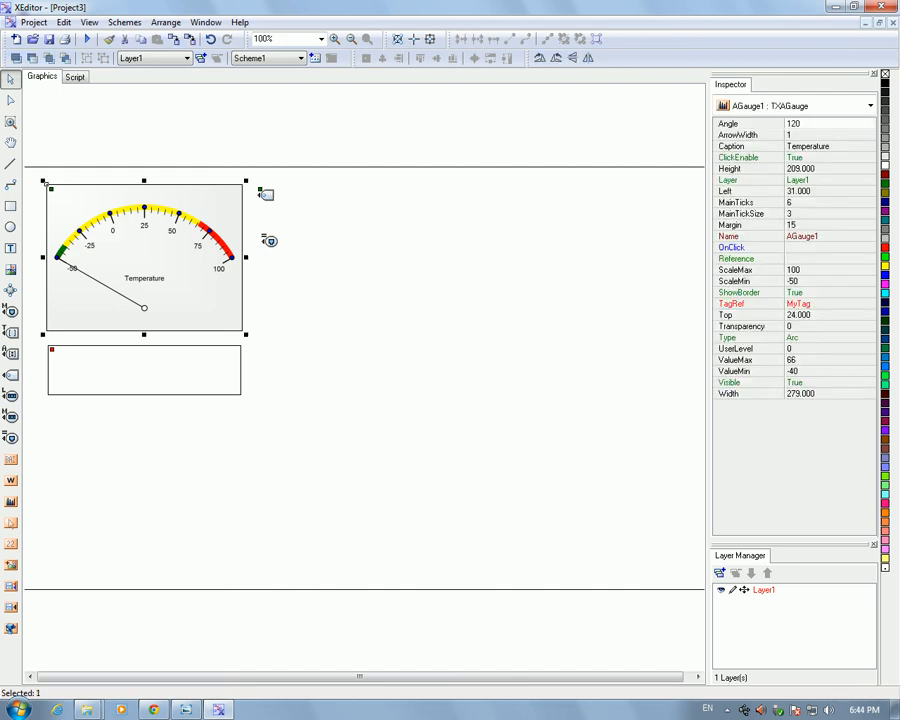
pyautogui.moveTo(44, 182); pyautogui.dragTo(43, 178)
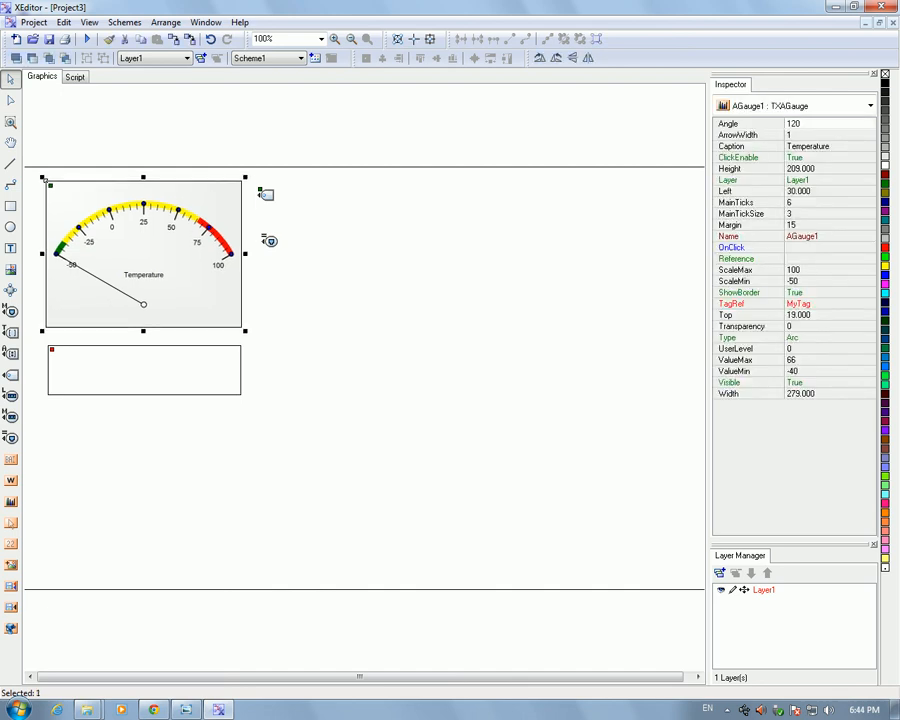
pyautogui.click(265, 194)
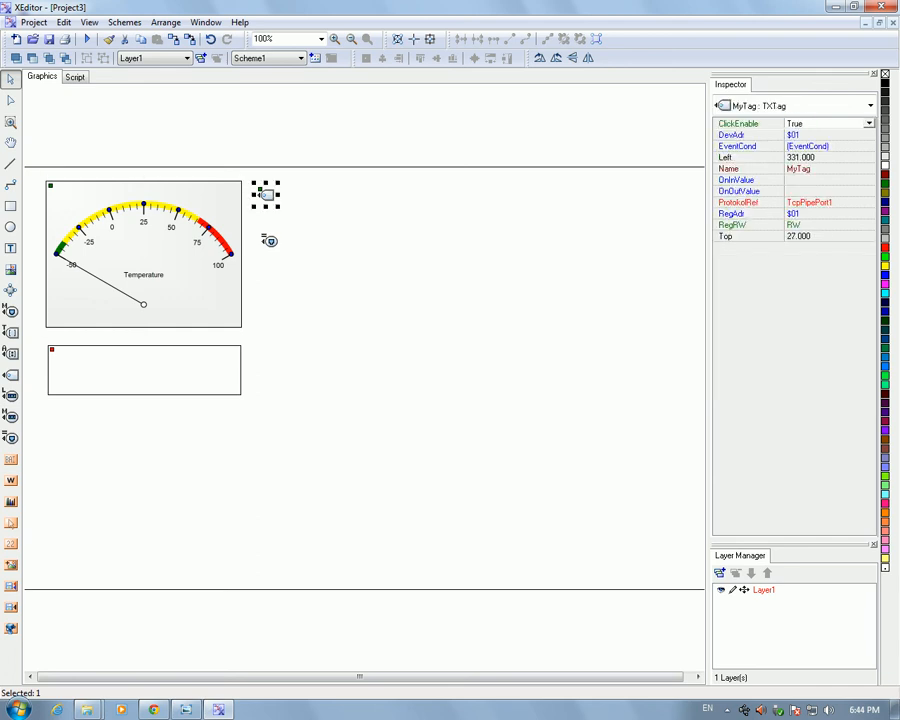
# Link the edit box below the gauge to the tag by setting its TagRef to MyTag
pyautogui.click(48, 346)
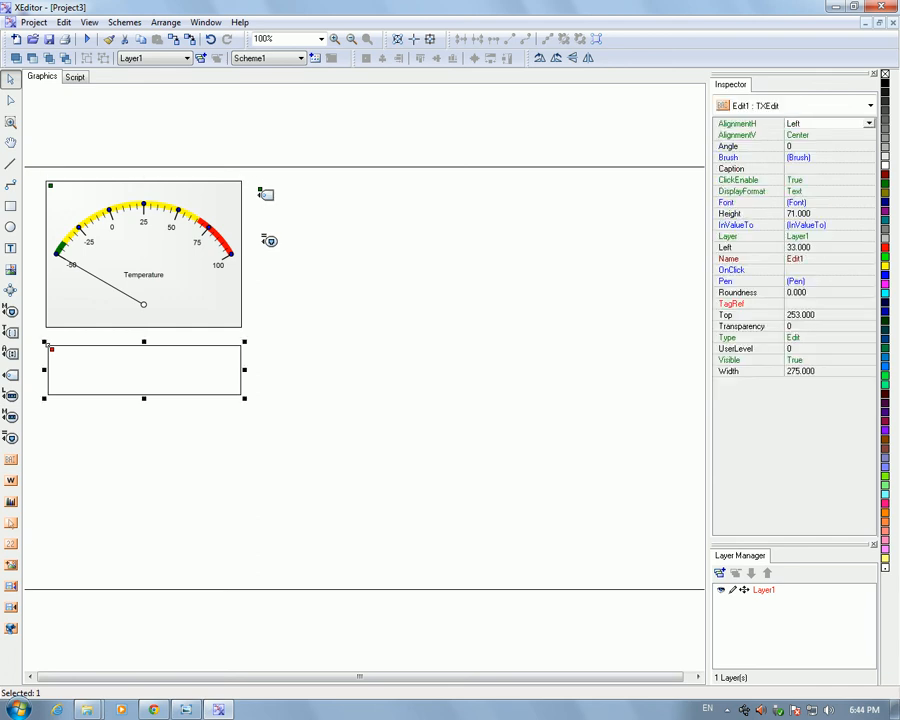
pyautogui.click(840, 304)
pyautogui.click(869, 304)
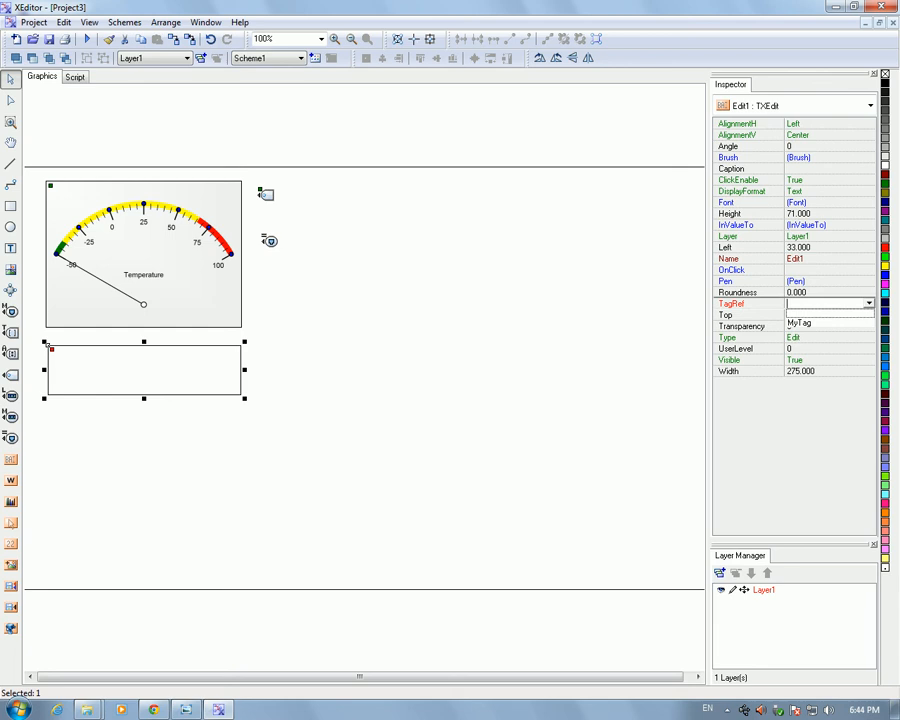
pyautogui.click(800, 322)
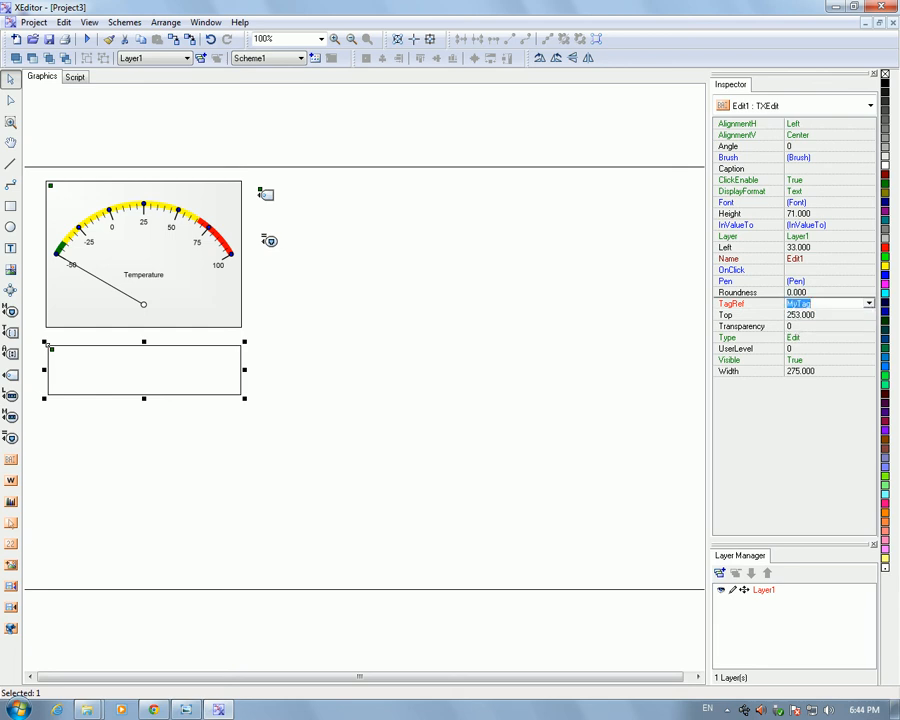
pyautogui.click(800, 315)
pyautogui.click(560, 325)
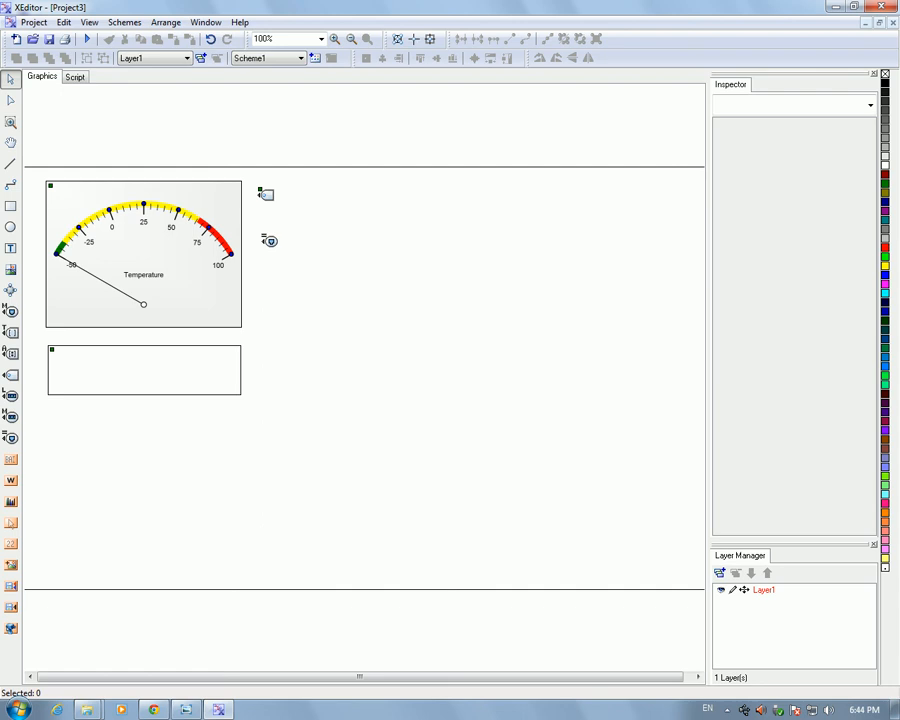
# Set MyTag's device address (DevAdr) to PLC Device
pyautogui.click(265, 194)
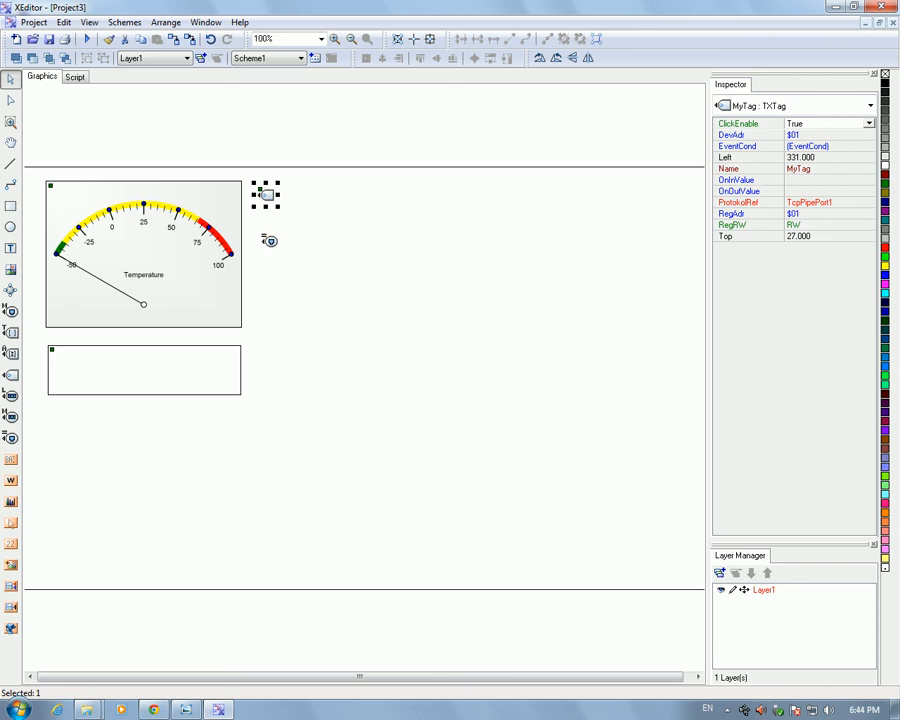
pyautogui.click(815, 135)
pyautogui.click(868, 135)
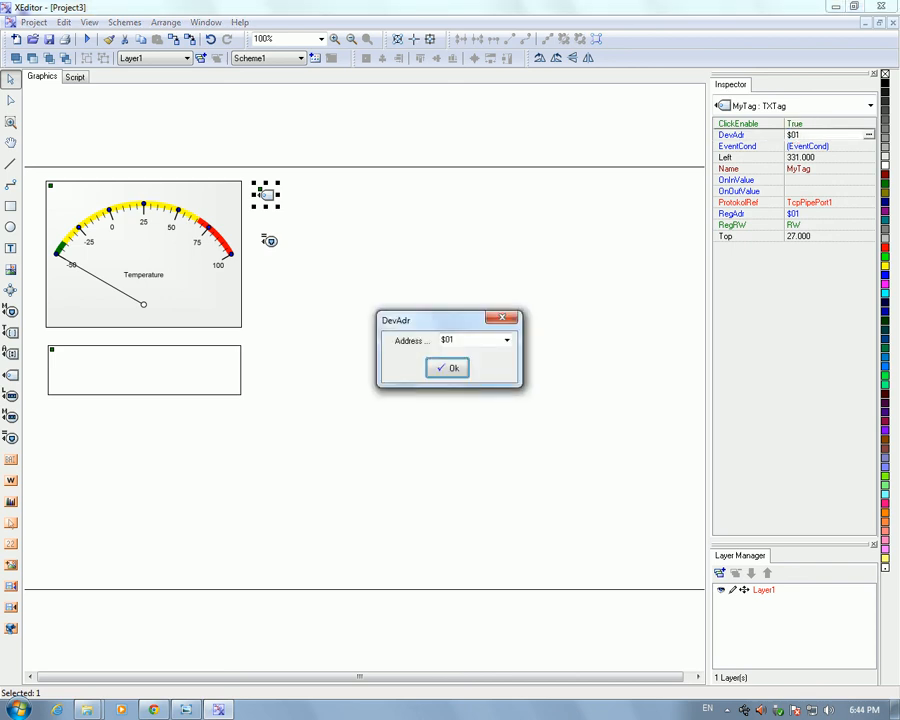
pyautogui.click(507, 341)
pyautogui.click(507, 341)
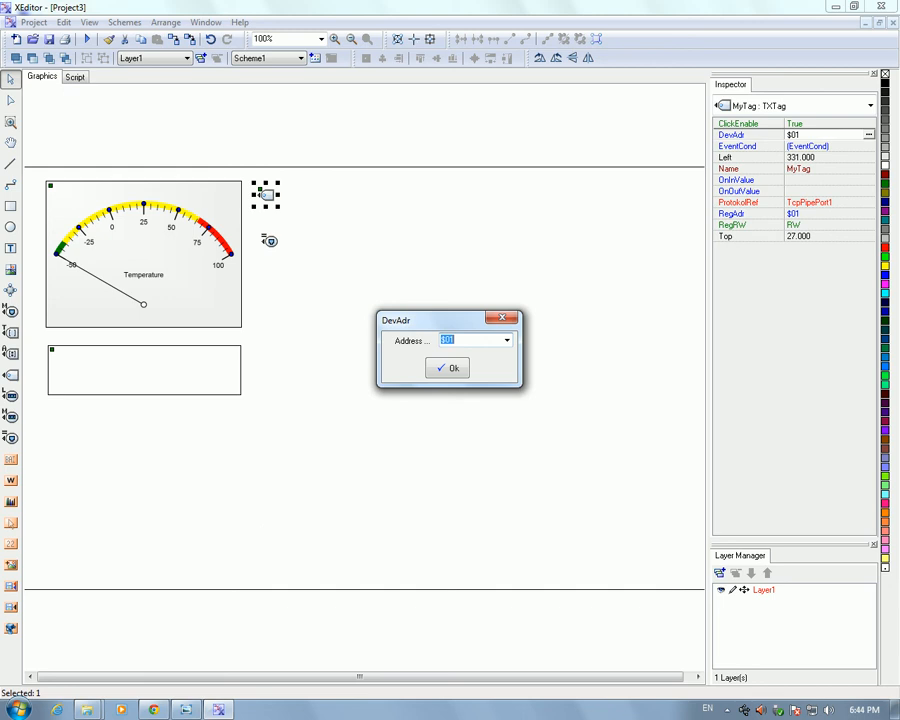
pyautogui.write('PLC Device')
pyautogui.press('Return')
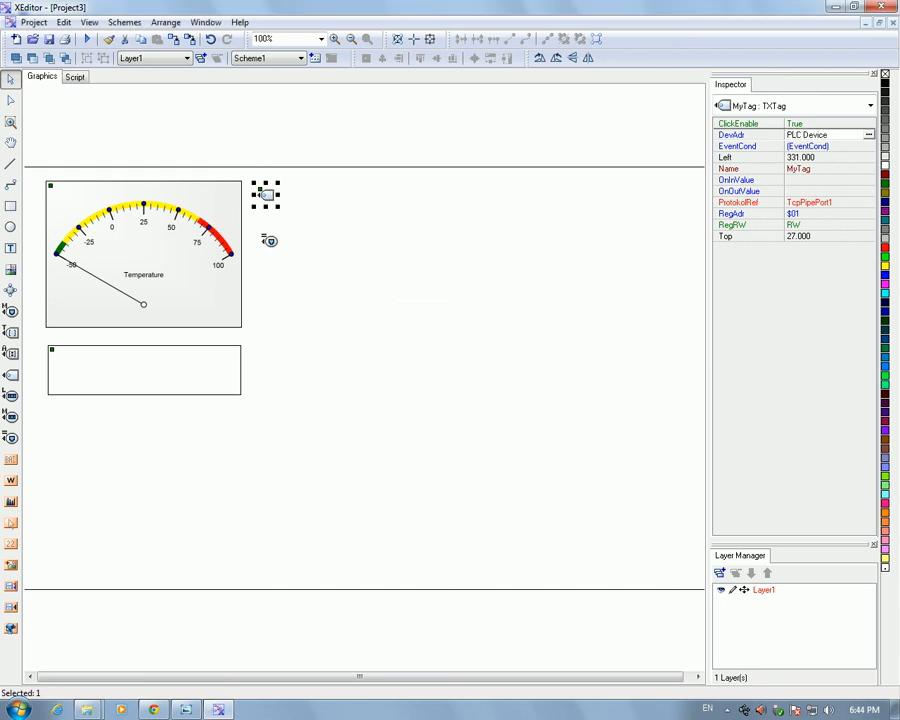
# Set MyTag's register address (RegAdr) to PLCRegAddres and check its RegRW setting
pyautogui.click(812, 214)
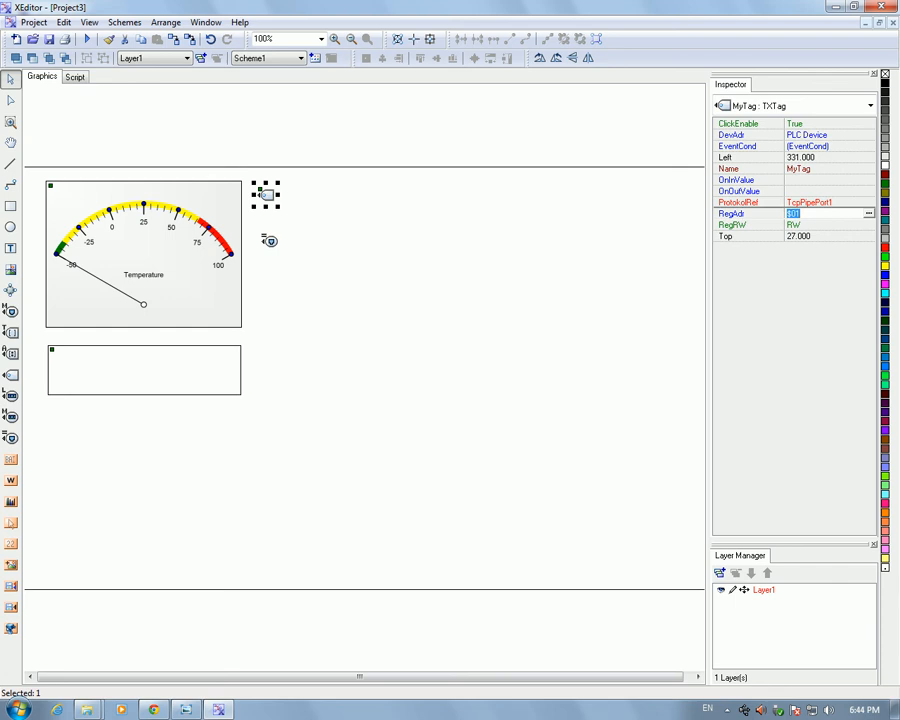
pyautogui.click(869, 214)
pyautogui.press('Tab')
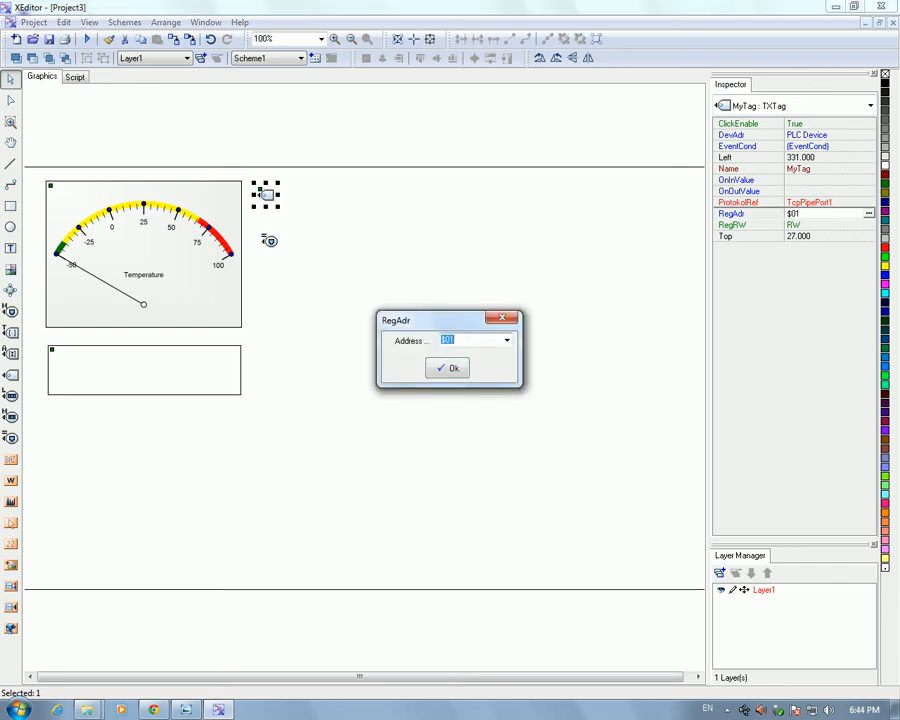
pyautogui.press('BackSpace')
pyautogui.press('BackSpace')
pyautogui.press('BackSpace')
pyautogui.write('PLCRegAddress')
pyautogui.press('Return')
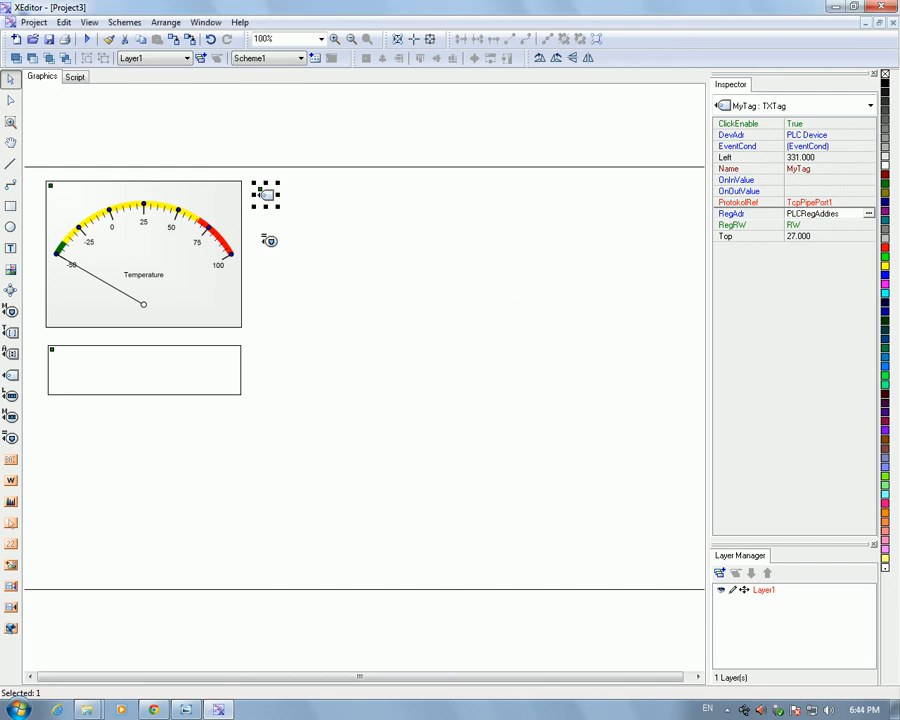
pyautogui.click(808, 225)
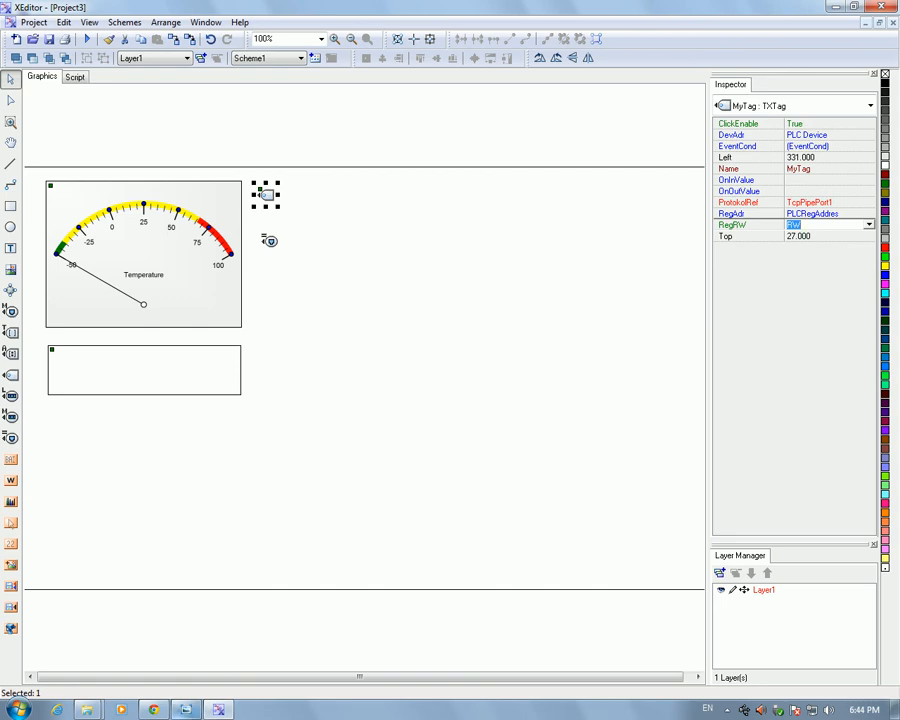
# Launch TCPPipeServer.exe from the XEdit Project Files folder, put the folder window away and check the server's port
pyautogui.click(88, 710)
pyautogui.click(243, 622)
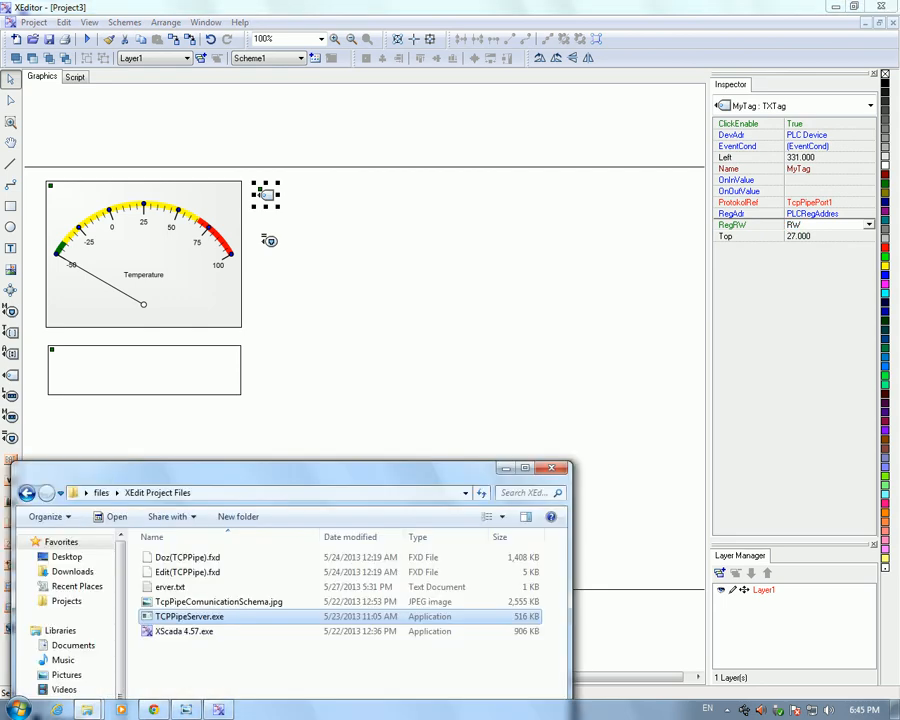
pyautogui.moveTo(290, 470); pyautogui.dragTo(528, 330)
pyautogui.doubleClick(428, 476)
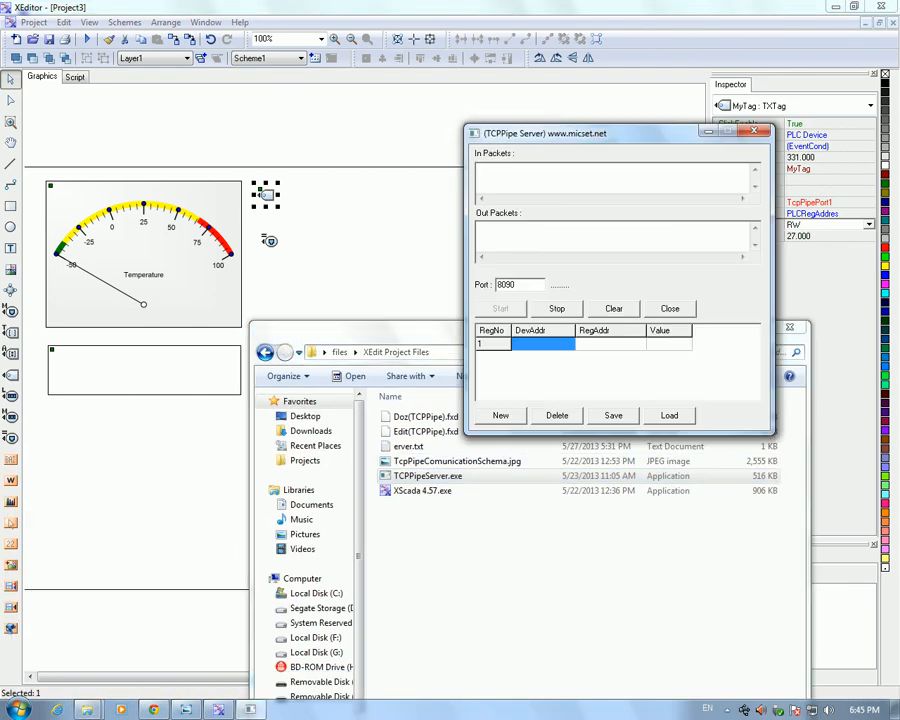
pyautogui.moveTo(420, 330); pyautogui.dragTo(70, 461)
pyautogui.click(396, 457)
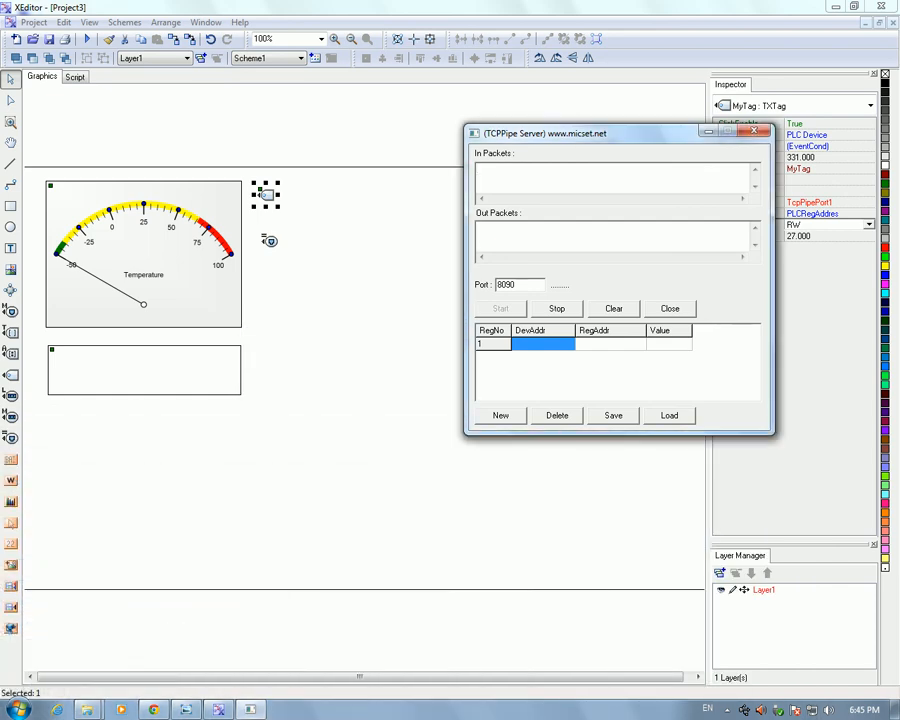
pyautogui.moveTo(522, 285); pyautogui.dragTo(496, 285)
pyautogui.moveTo(620, 133); pyautogui.dragTo(713, 228)
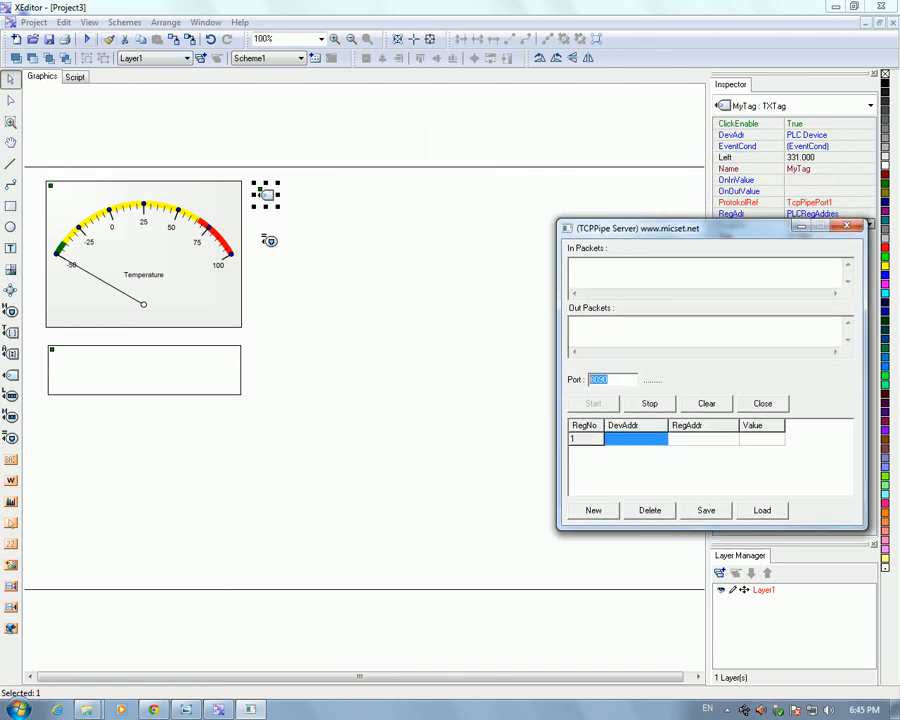
# Run the project, dismiss the script start message and place the TCPPipe Server window beside the gauge
pyautogui.click(87, 39)
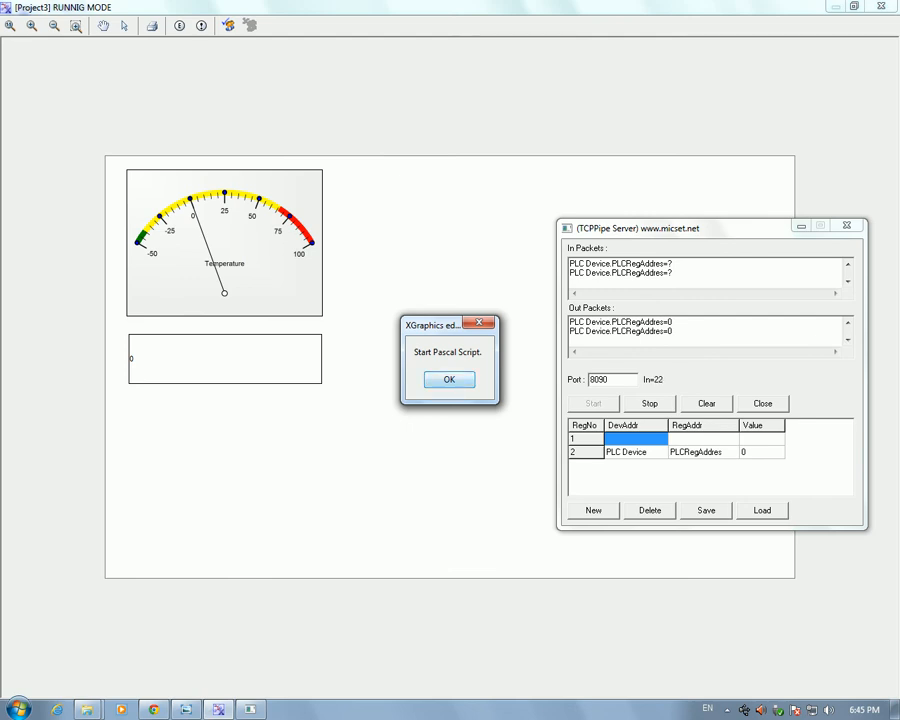
pyautogui.click(449, 380)
pyautogui.moveTo(690, 228); pyautogui.dragTo(656, 56)
pyautogui.click(540, 109)
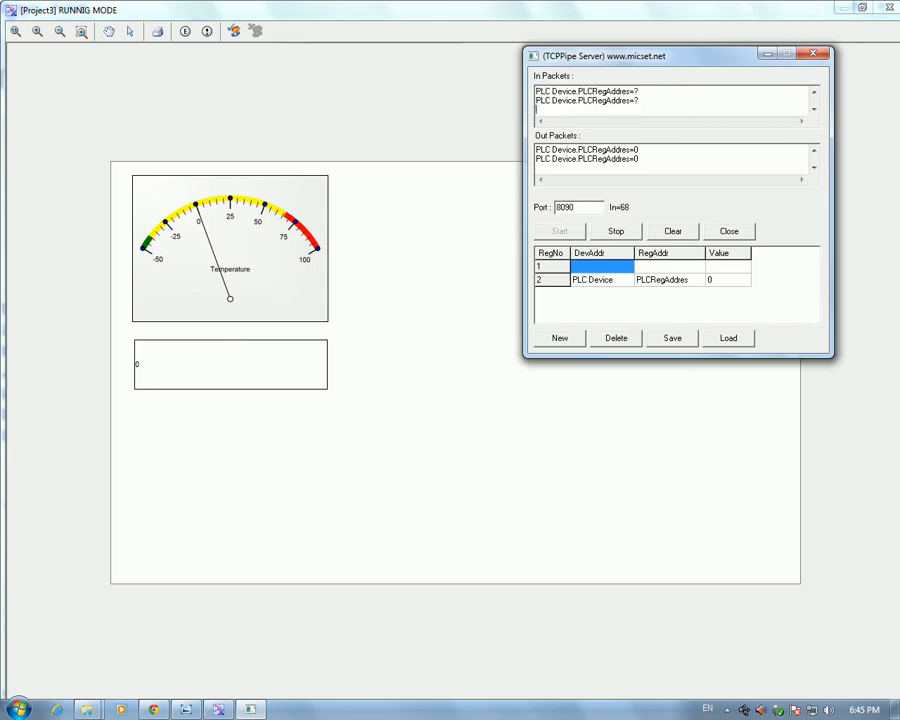
pyautogui.moveTo(656, 56); pyautogui.dragTo(543, 69)
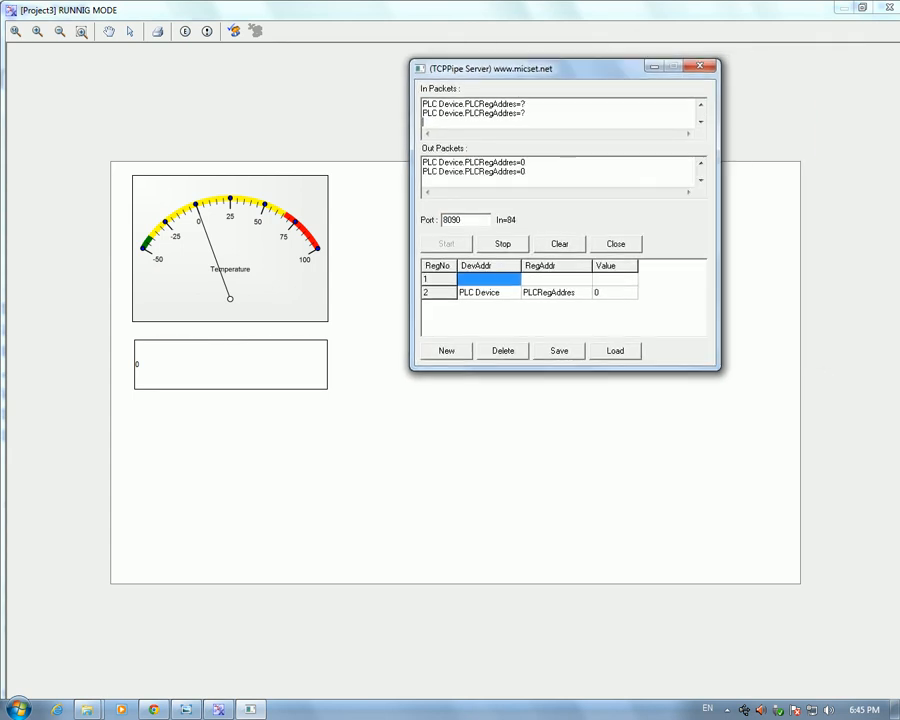
# In TCPPipe Server, check the PLC Device row's addresses, move the window clear of the gauge and set the PLCRegAddres value to 50
pyautogui.click(489, 293)
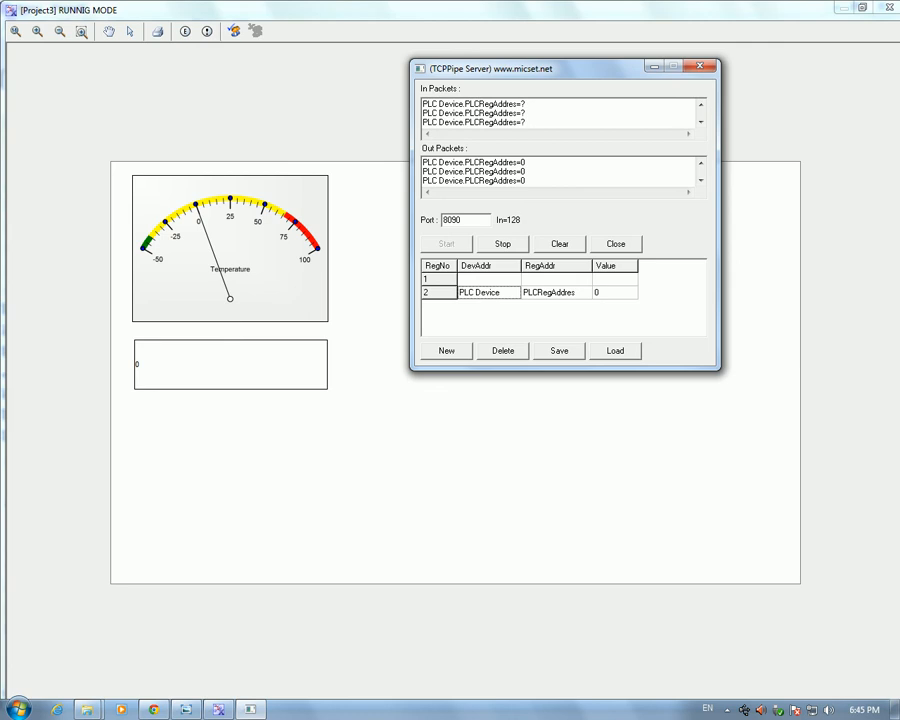
pyautogui.click(556, 293)
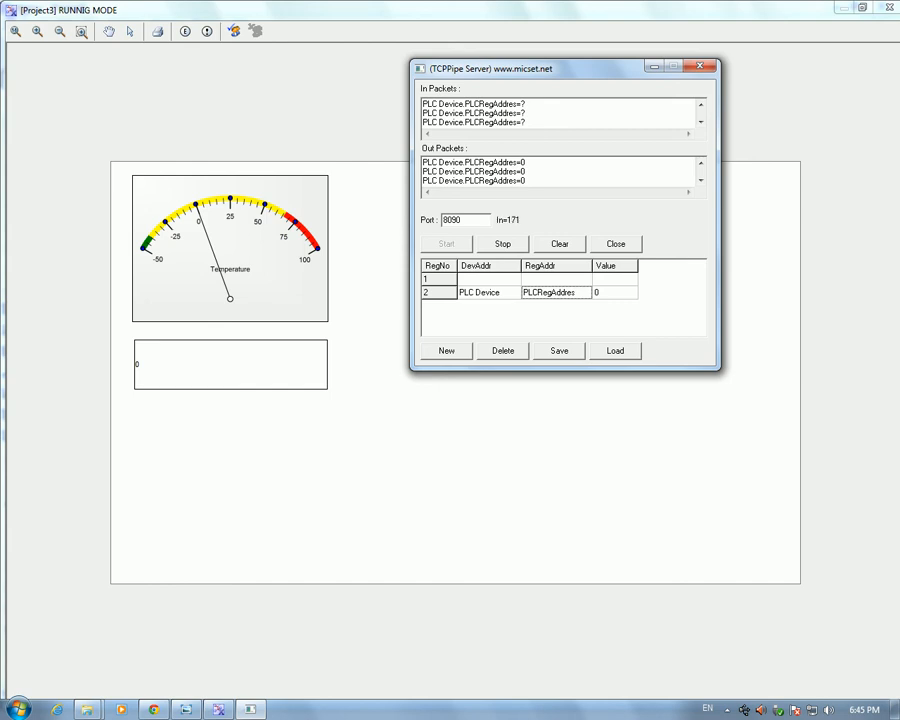
pyautogui.moveTo(520, 68); pyautogui.dragTo(580, 175)
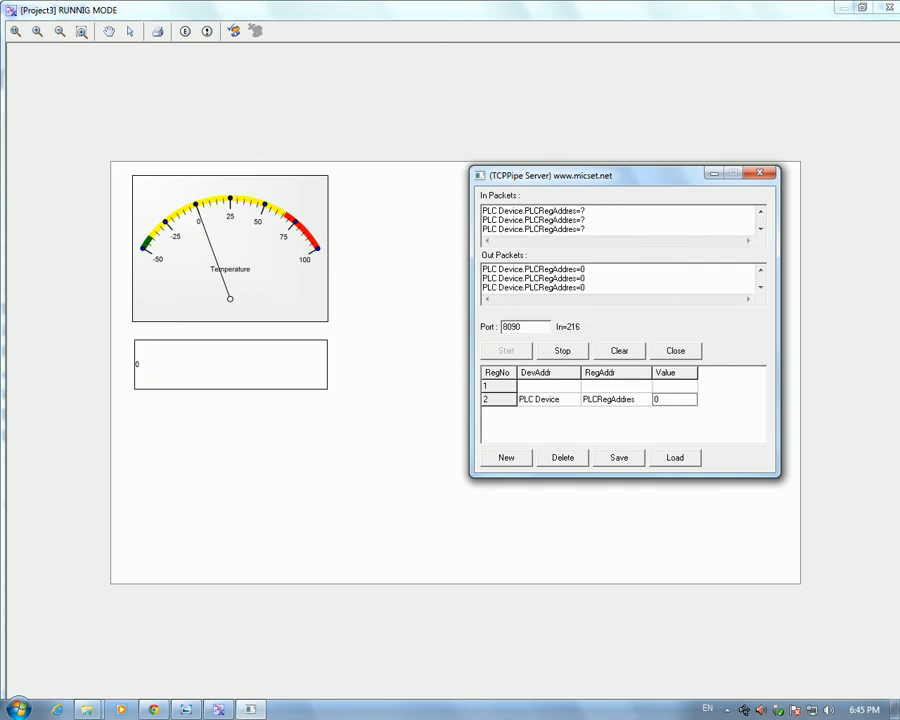
pyautogui.write('50')
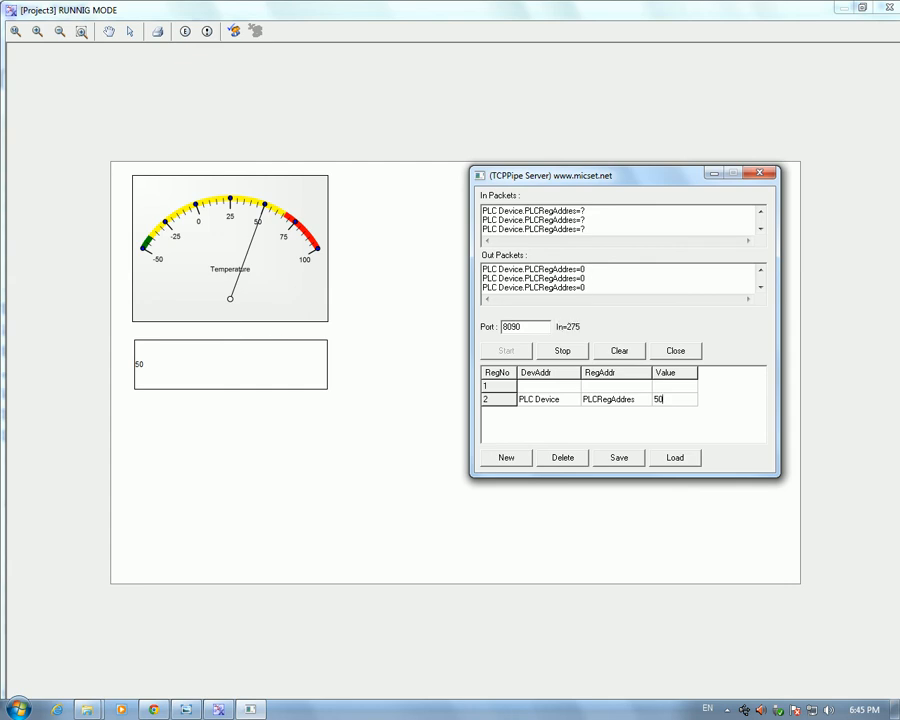
pyautogui.press('Return')
# Set the PLCRegAddres value in TCPPipe Server to 100, and replace it with 25
pyautogui.write('100')
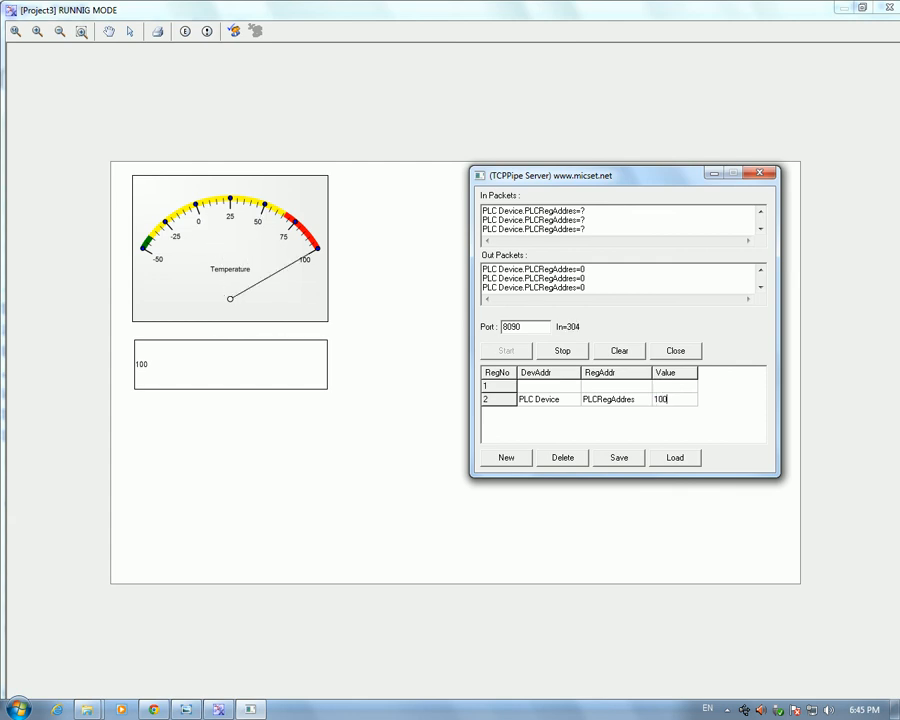
pyautogui.write('25')
pyautogui.press('BackSpace')
pyautogui.press('BackSpace')
pyautogui.press('BackSpace')
pyautogui.press('BackSpace')
pyautogui.press('BackSpace')
pyautogui.write('25')
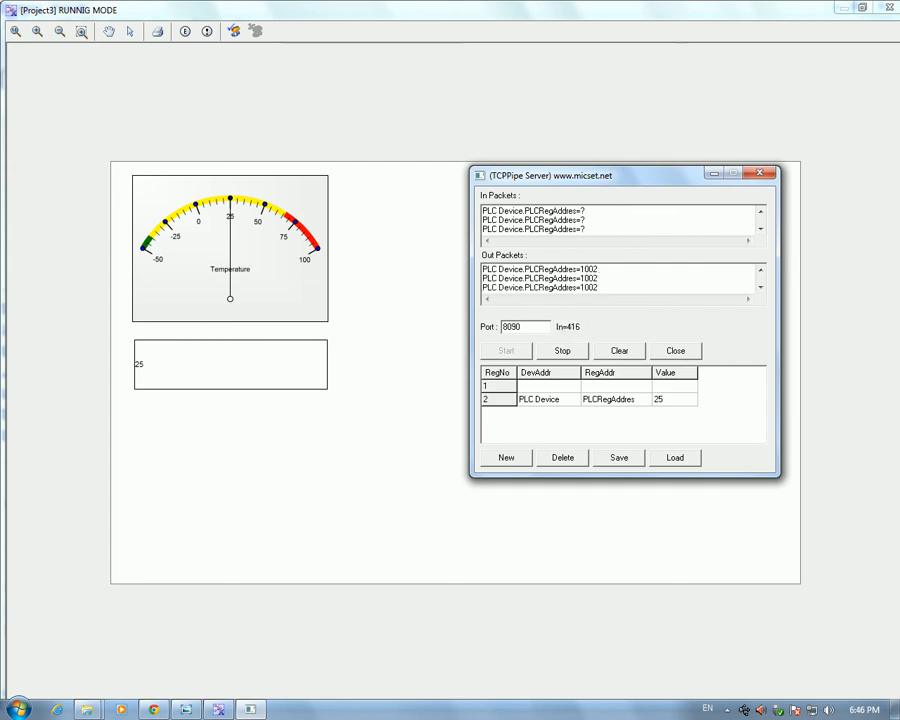
# Move the server window aside and enter 35 in the running project's edit box with the on-screen keyboard
pyautogui.moveTo(640, 175); pyautogui.dragTo(707, 76)
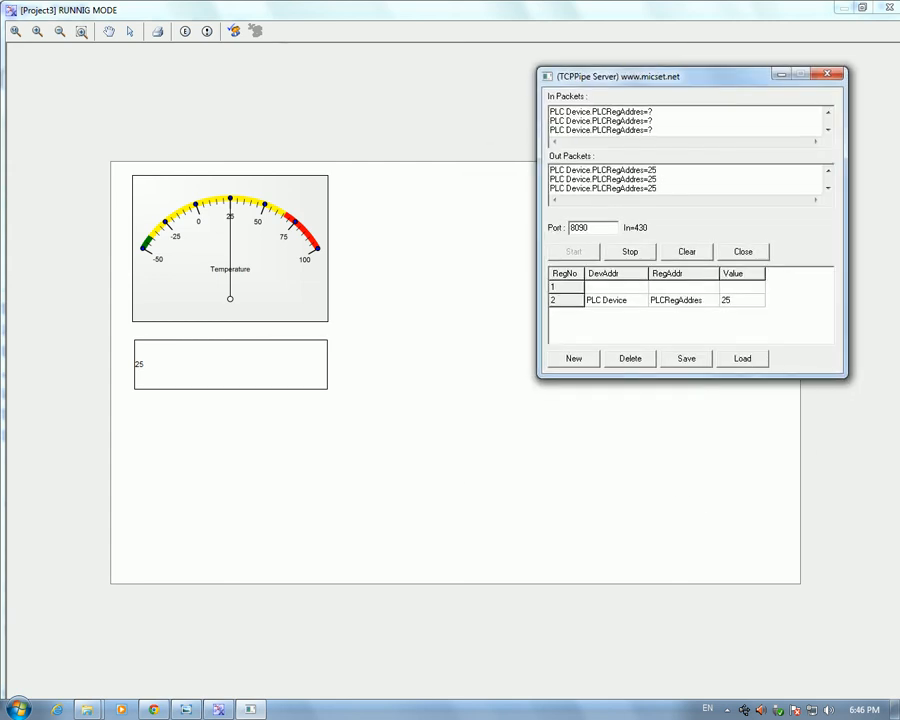
pyautogui.click(231, 364)
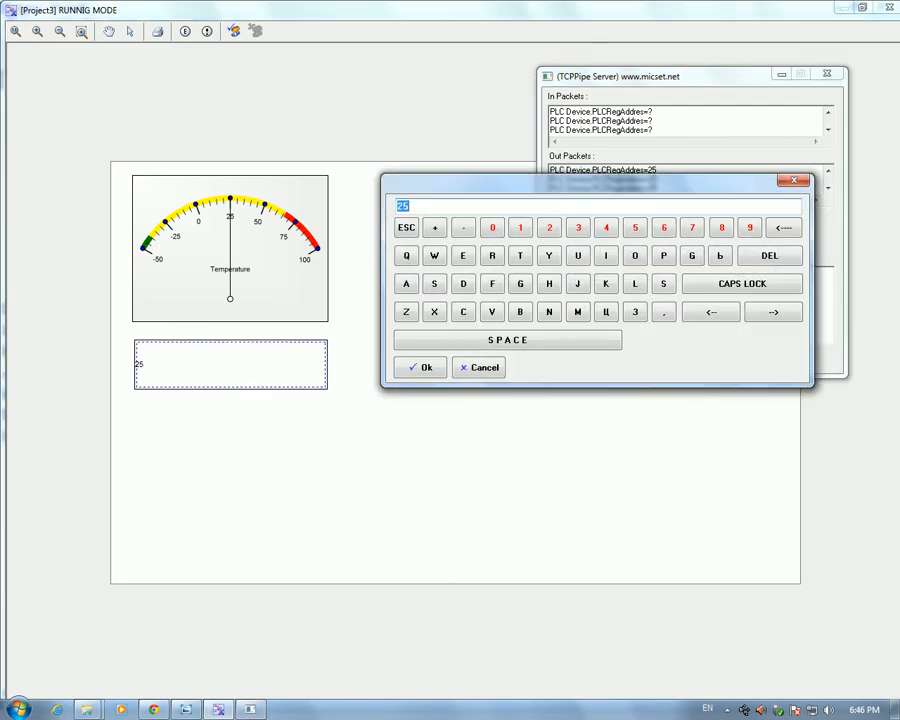
pyautogui.moveTo(590, 182); pyautogui.dragTo(515, 450)
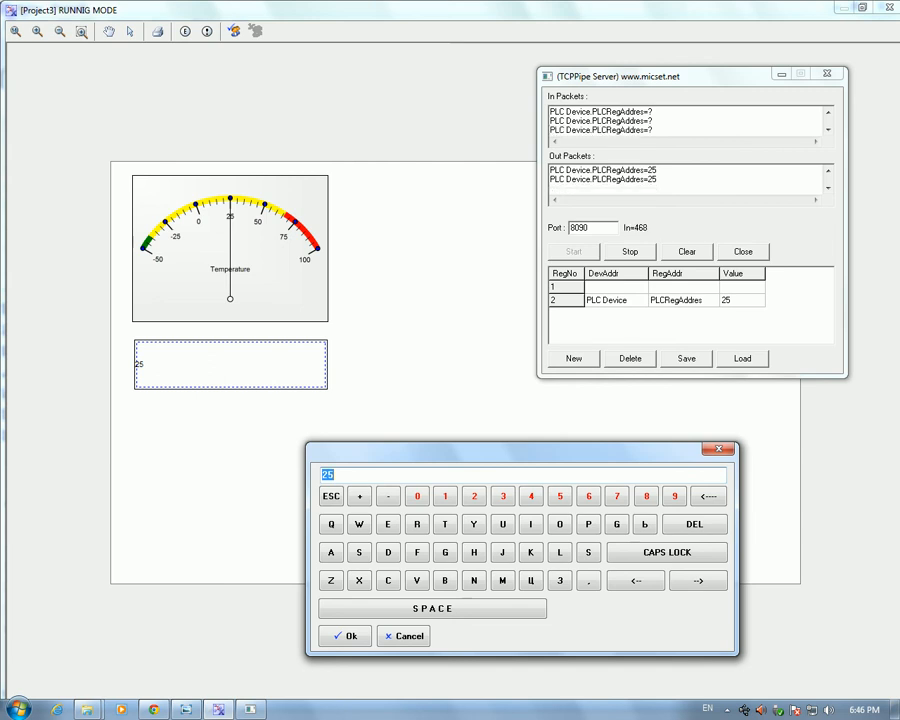
pyautogui.write('35')
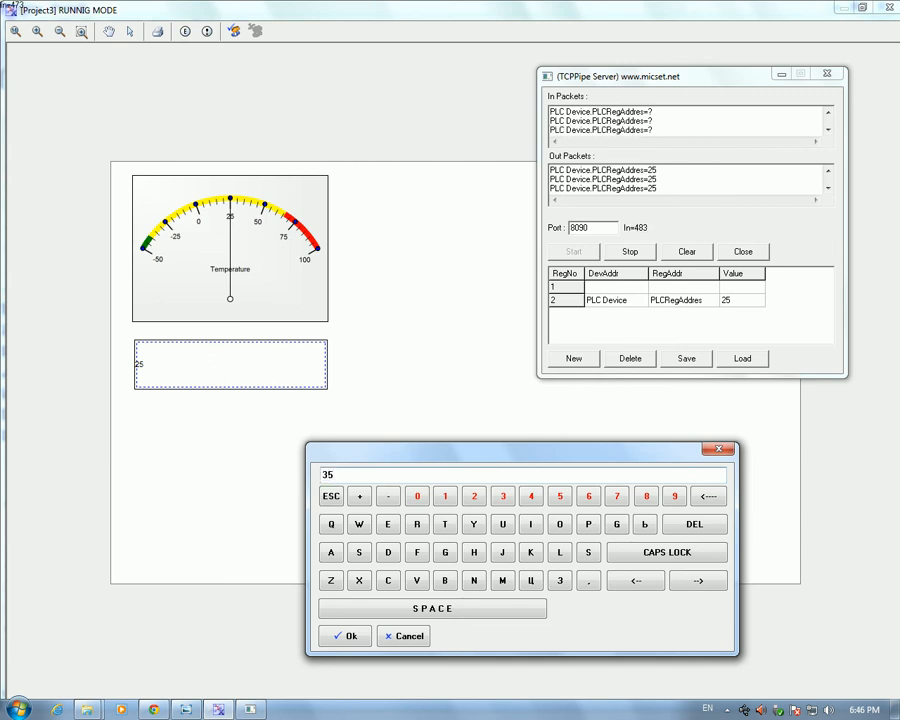
pyautogui.click(345, 636)
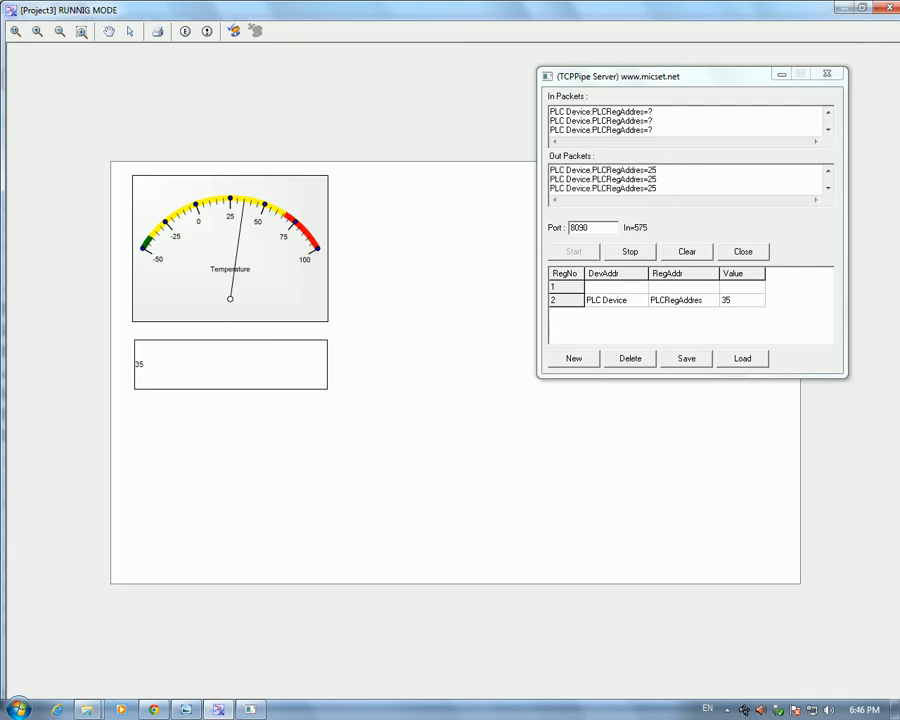
# Stop the TCPPipe Server and review the communication errors in the project's Active Messages Form, closing the form when done
pyautogui.moveTo(551, 170); pyautogui.dragTo(652, 188)
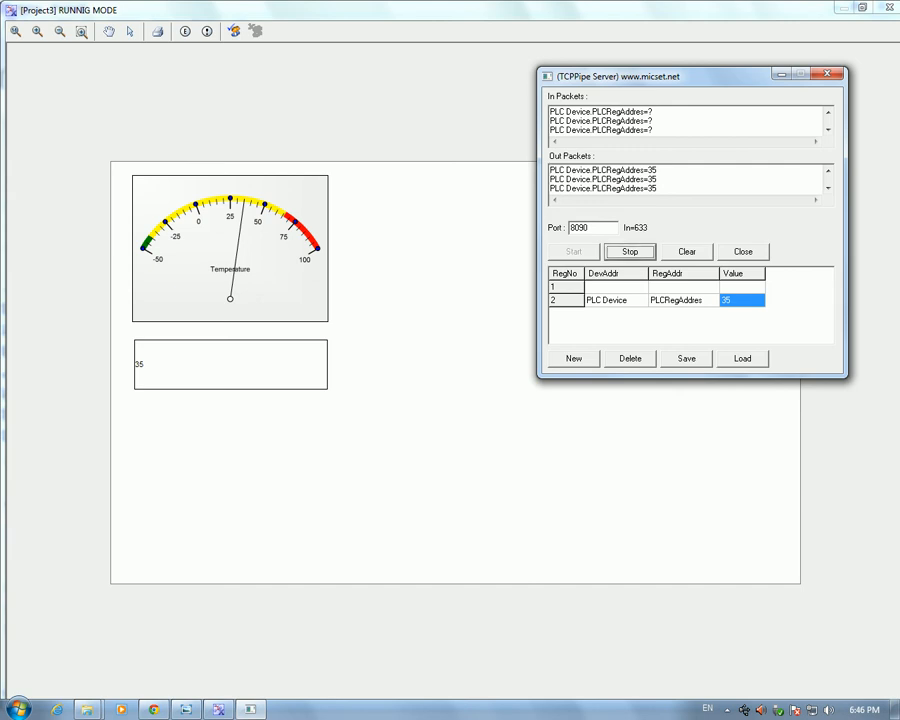
pyautogui.click(630, 251)
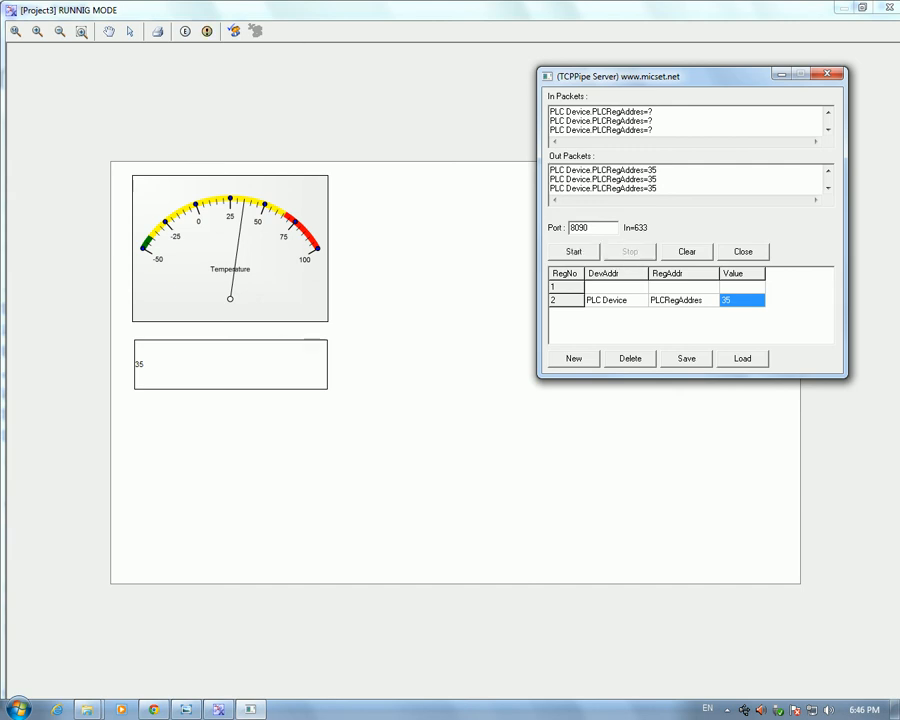
pyautogui.click(430, 290)
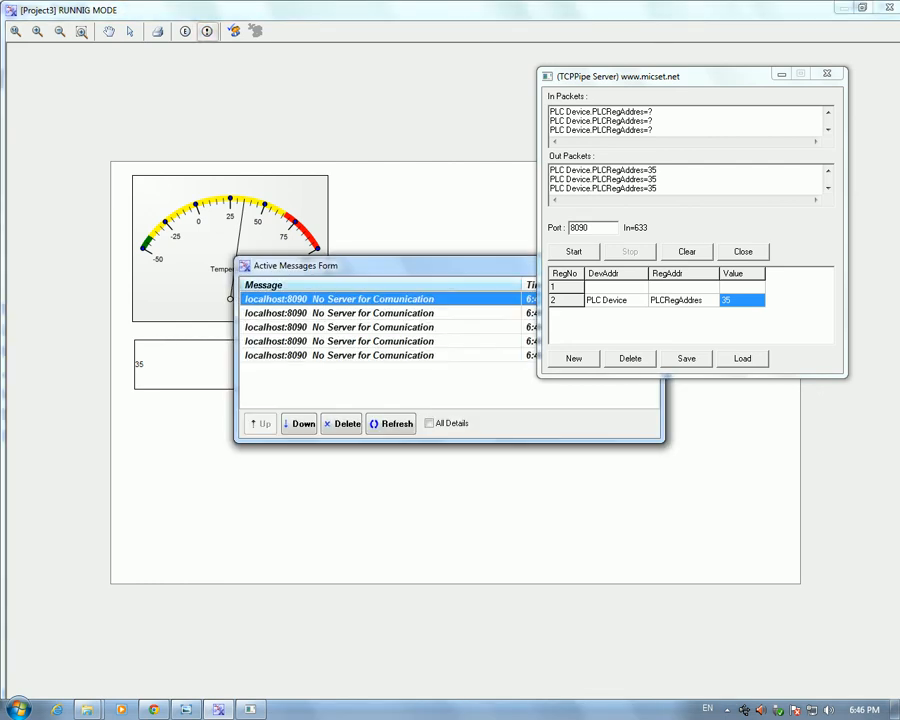
pyautogui.moveTo(400, 266); pyautogui.dragTo(303, 393)
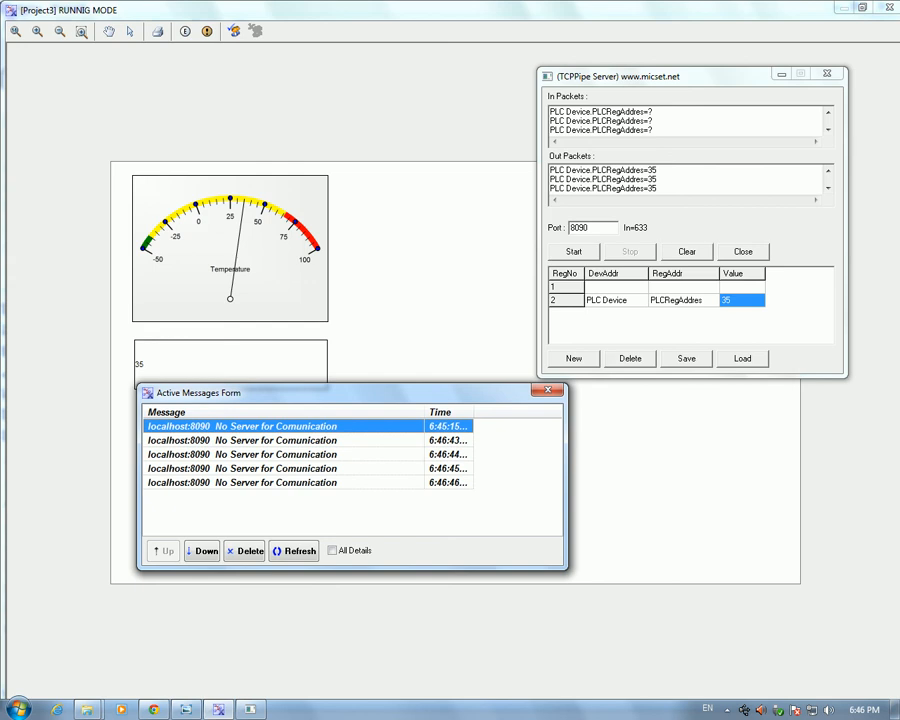
pyautogui.click(260, 455)
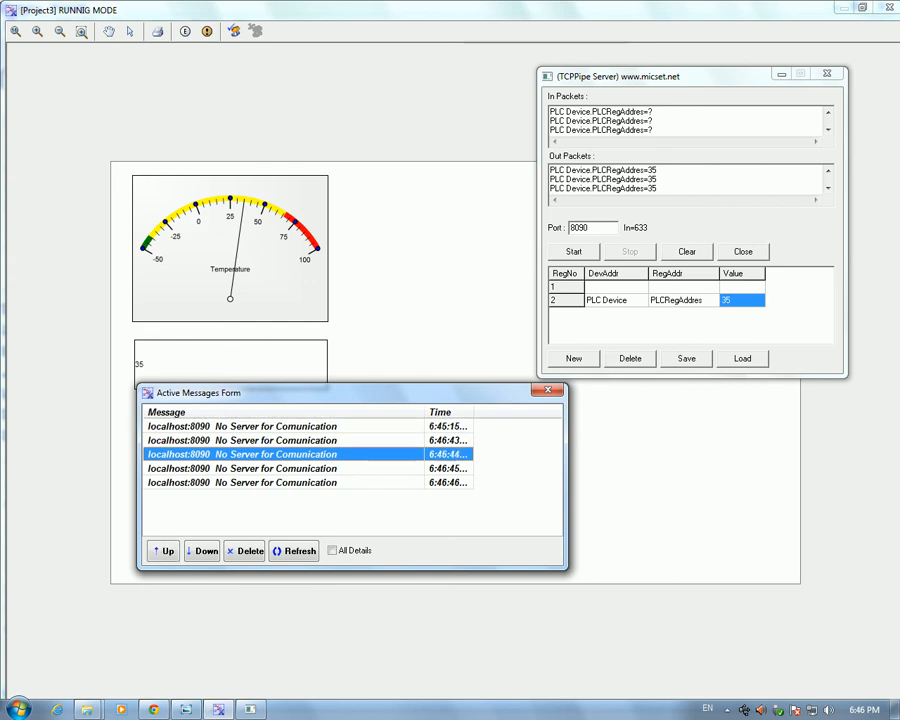
pyautogui.click(260, 469)
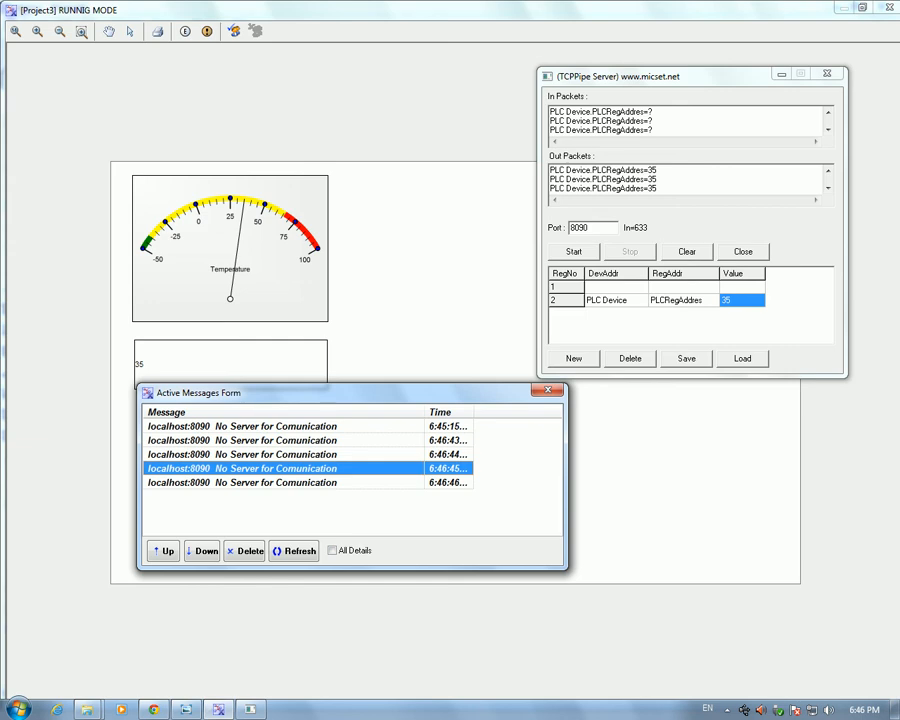
pyautogui.click(547, 390)
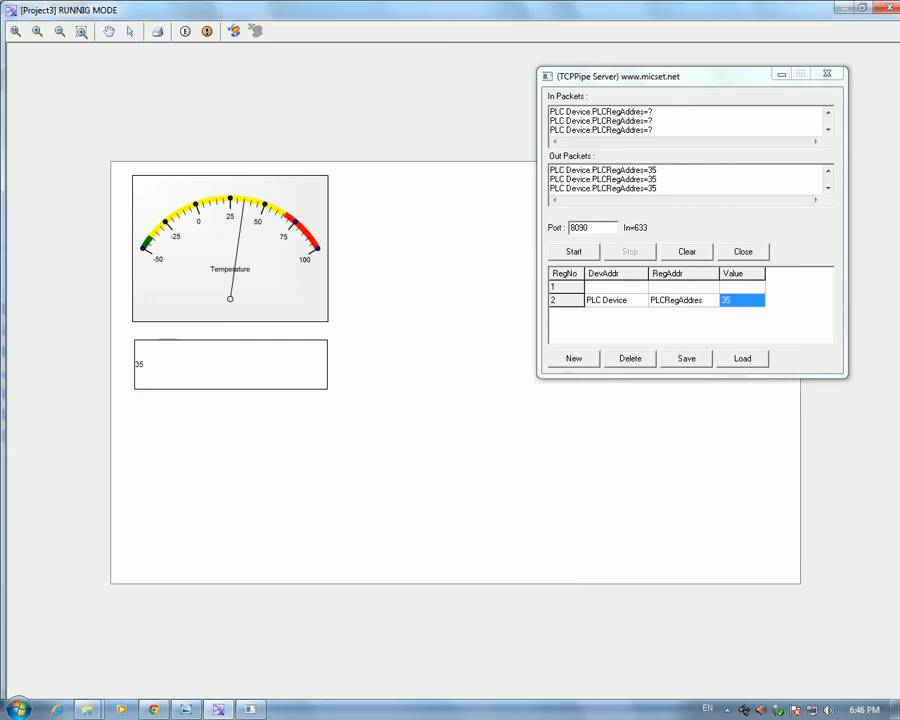
# Exit the project's running mode and examine the request packet format in the TCPPipe Server's In Packets list
pyautogui.click(888, 7)
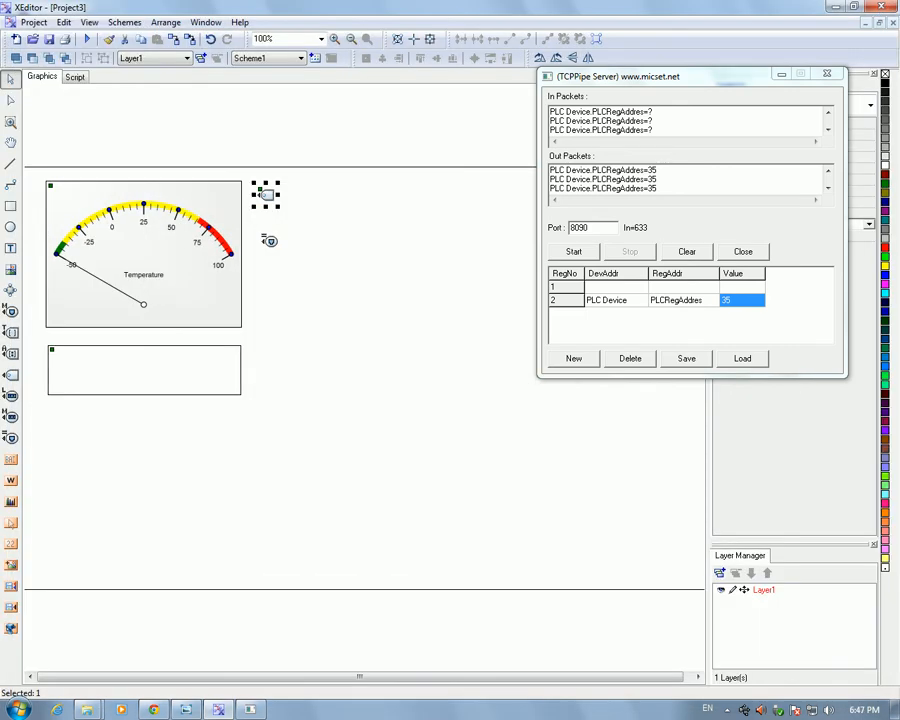
pyautogui.moveTo(600, 76); pyautogui.dragTo(394, 207)
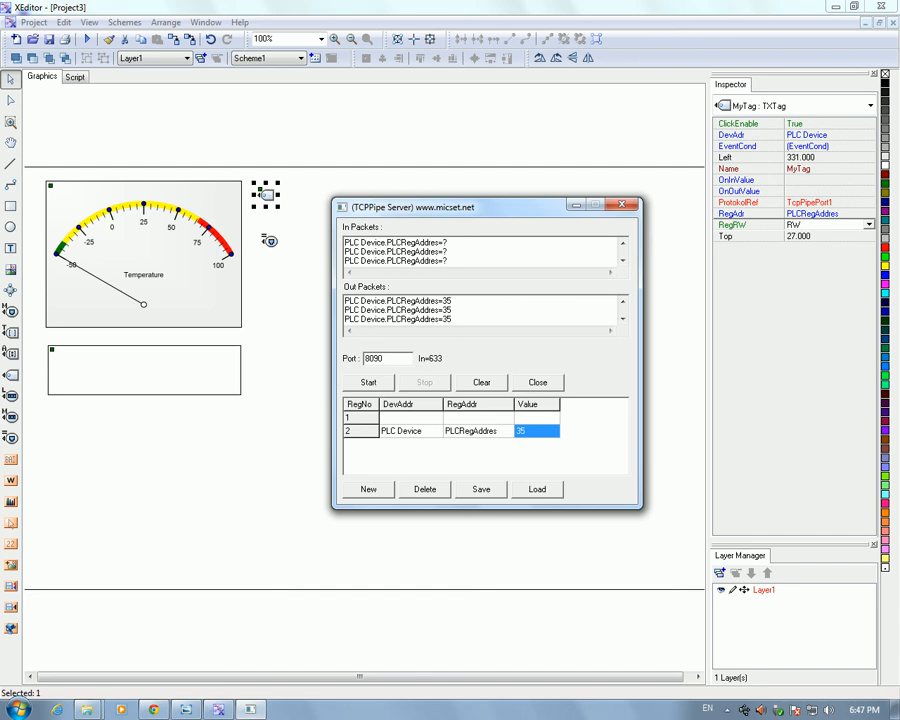
pyautogui.rightClick(482, 246)
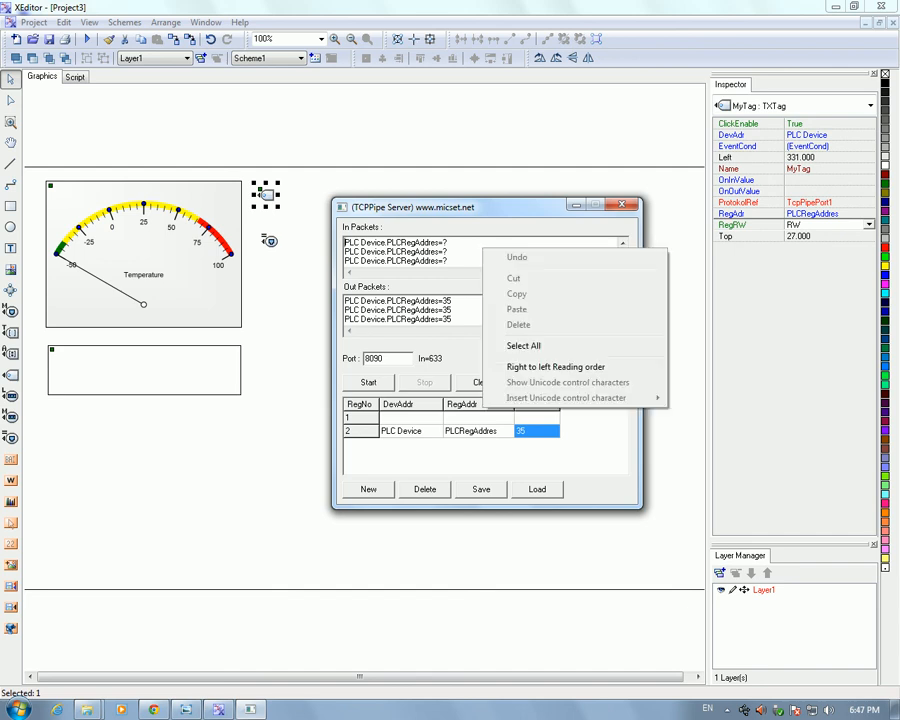
pyautogui.press('Escape')
pyautogui.click(448, 243)
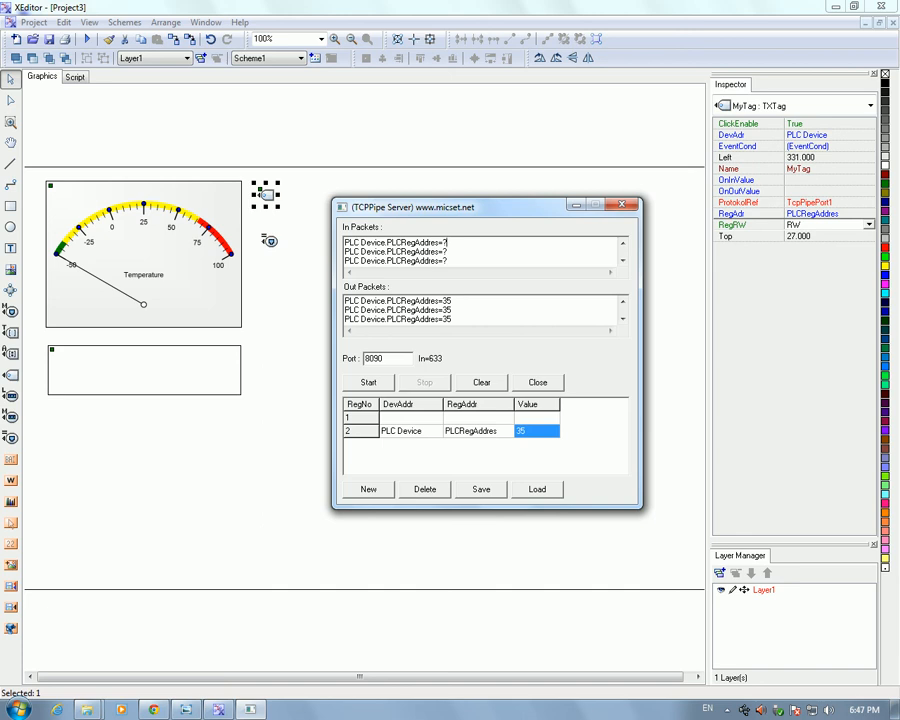
pyautogui.moveTo(453, 252); pyautogui.dragTo(453, 242)
pyautogui.rightClick(453, 242)
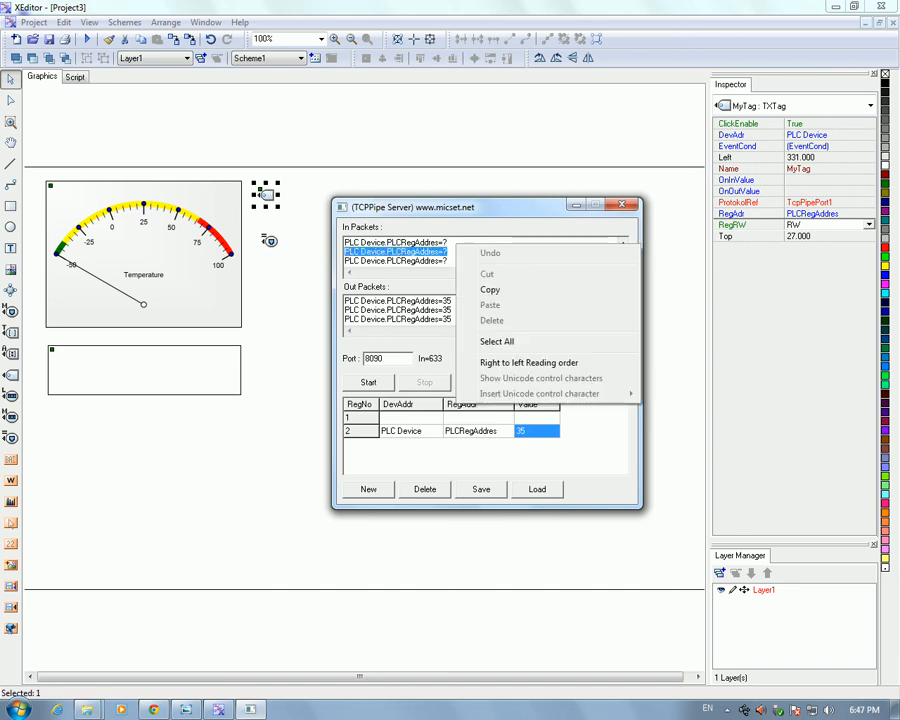
pyautogui.click(452, 242)
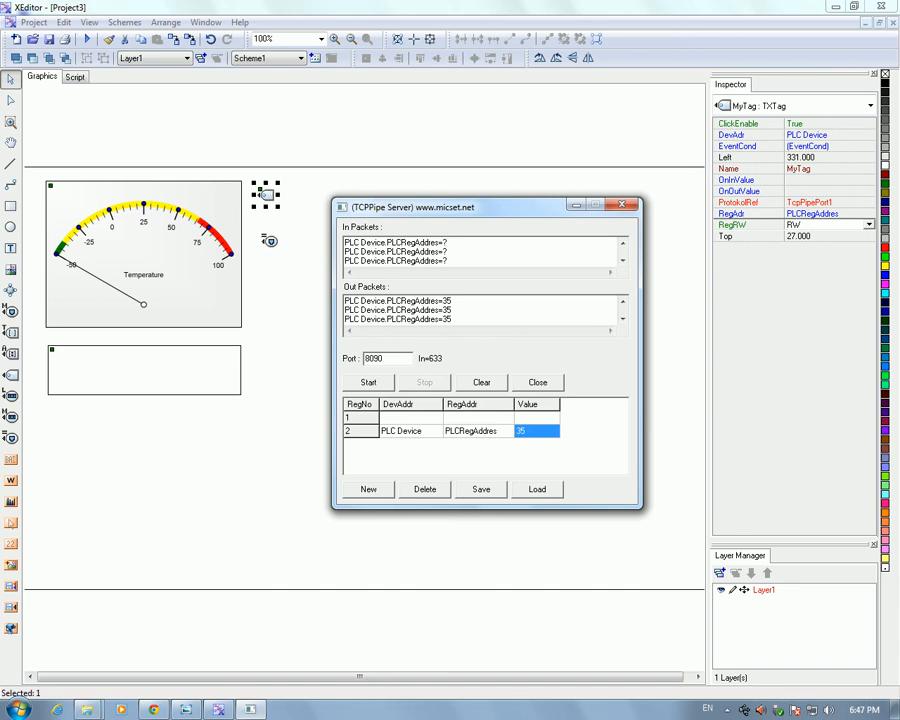
# Move the server window clear of the drawing, nudge MyTag slightly left and place the TCP pipe port icon just beneath it
pyautogui.click(288, 300)
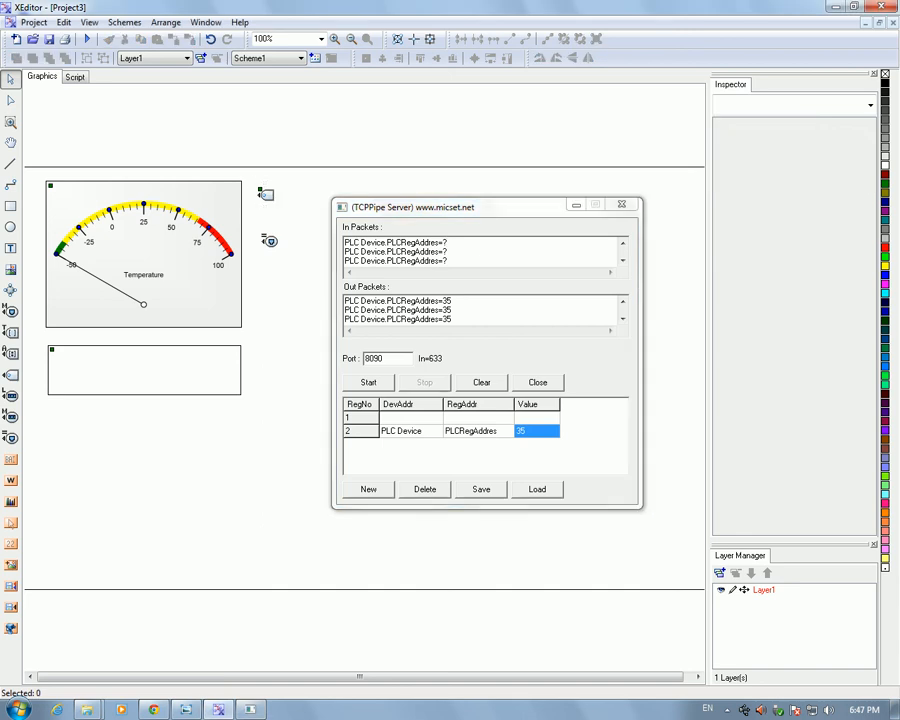
pyautogui.click(450, 207)
pyautogui.moveTo(450, 207); pyautogui.dragTo(534, 426)
pyautogui.rightClick(374, 222)
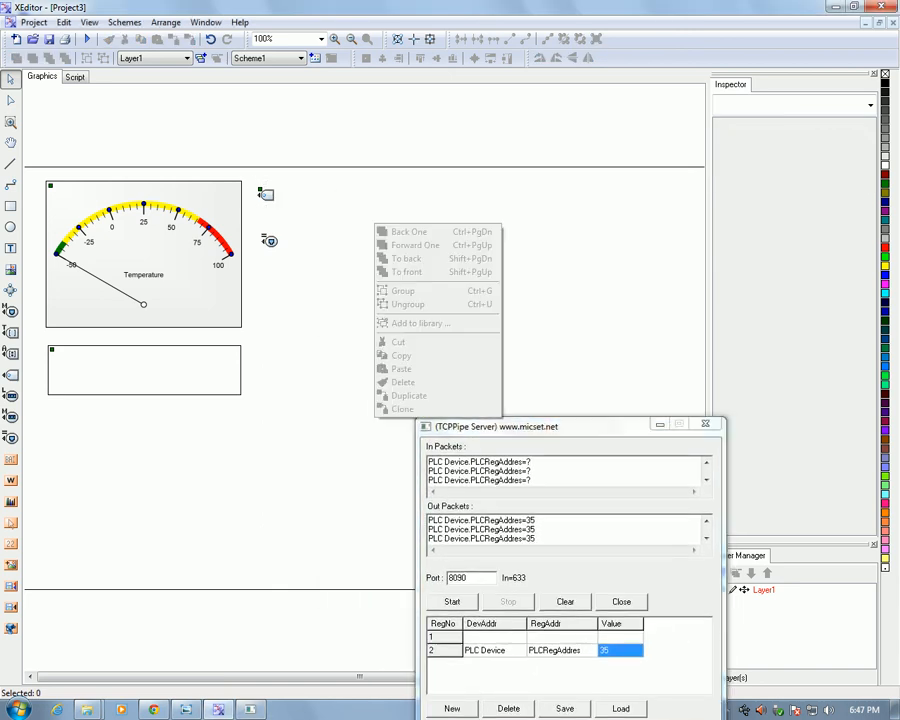
pyautogui.click(370, 220)
pyautogui.click(266, 195)
pyautogui.moveTo(266, 195); pyautogui.dragTo(263, 195)
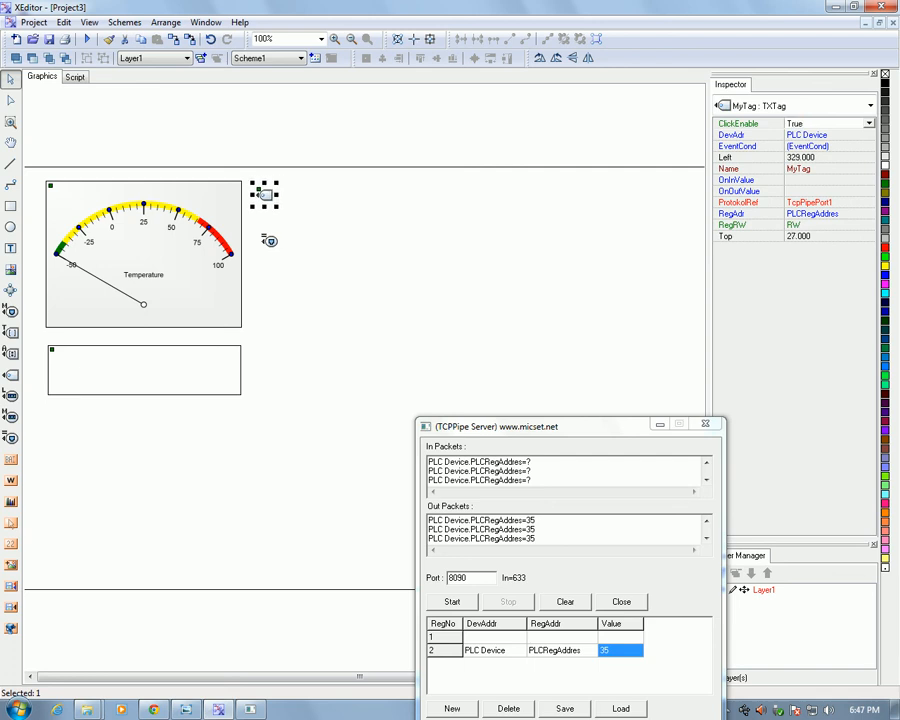
pyautogui.moveTo(269, 240); pyautogui.dragTo(267, 220)
pyautogui.click(330, 250)
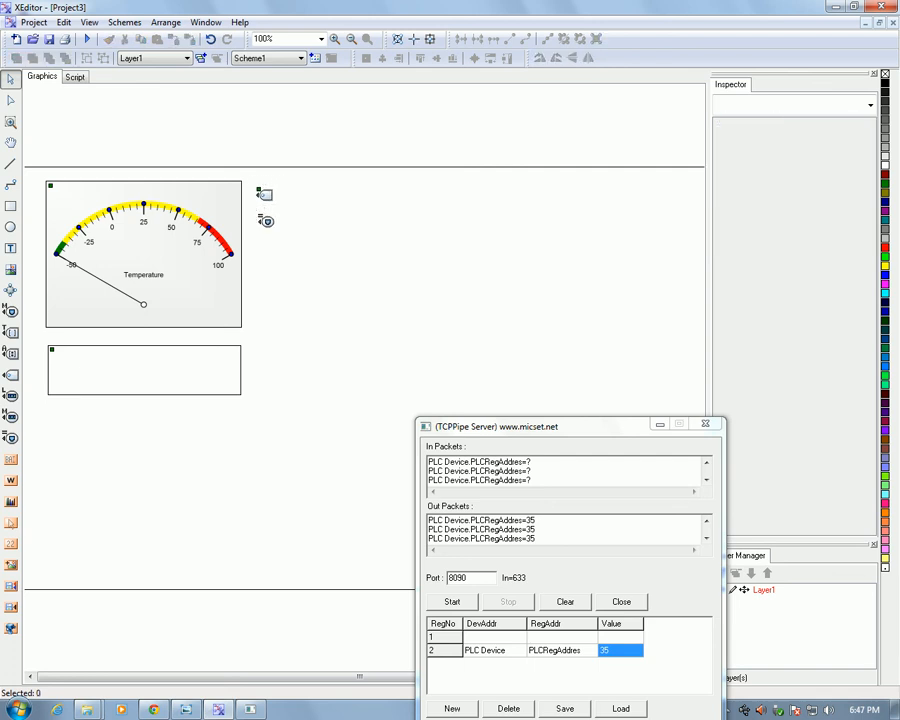
# Switch to the TcpPipeComunicationSchema.jpg diagram in Windows Photo Viewer and reposition the TCPPipe Server window over it
pyautogui.moveTo(490, 426); pyautogui.dragTo(433, 220)
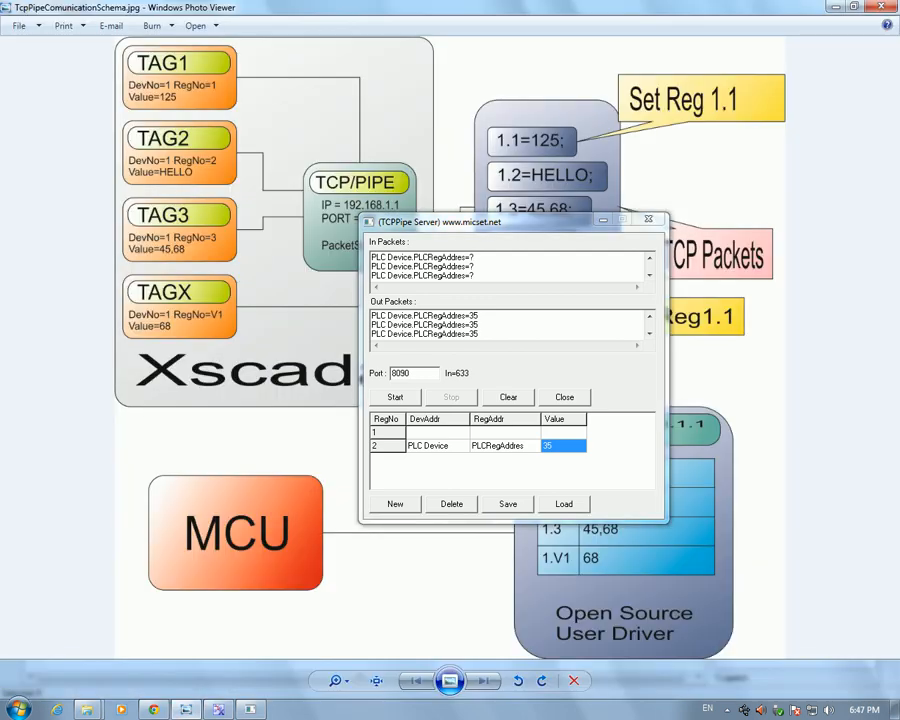
pyautogui.moveTo(450, 221); pyautogui.dragTo(457, 280)
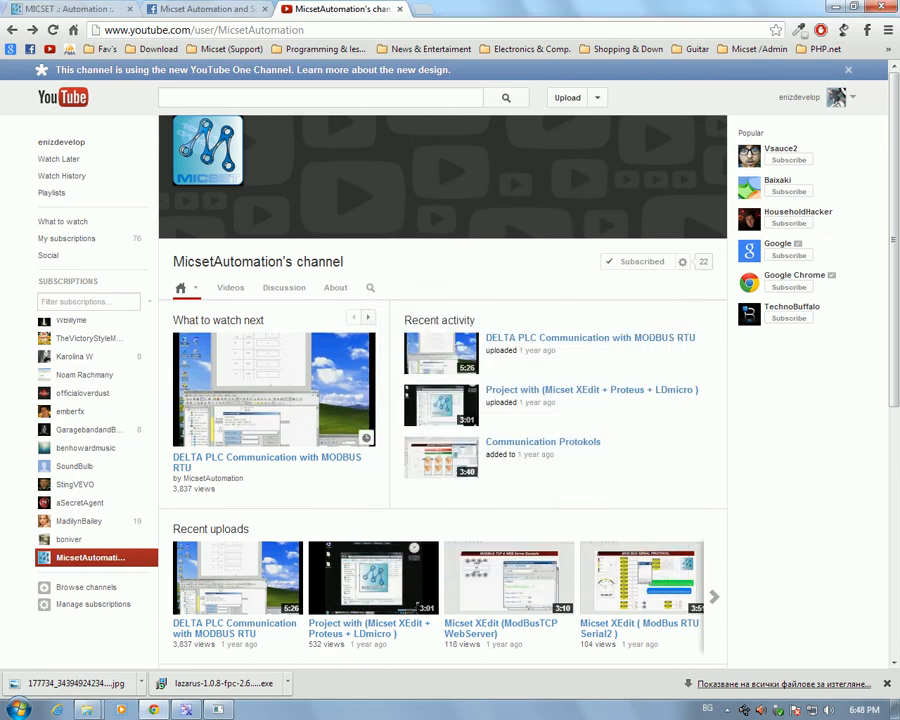
# Look through Micset's YouTube and Facebook pages and browse the micset.net home page for its Useful Links, User Projects and social page sections
pyautogui.scroll(-4, 450, 400)
pyautogui.scroll(1, 450, 400)
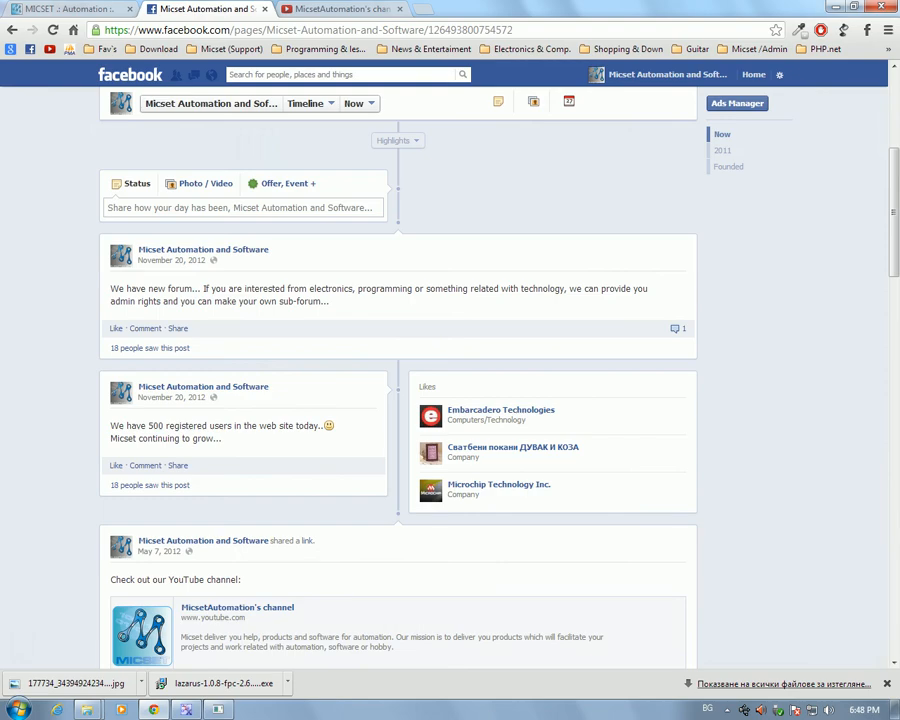
pyautogui.click(69, 9)
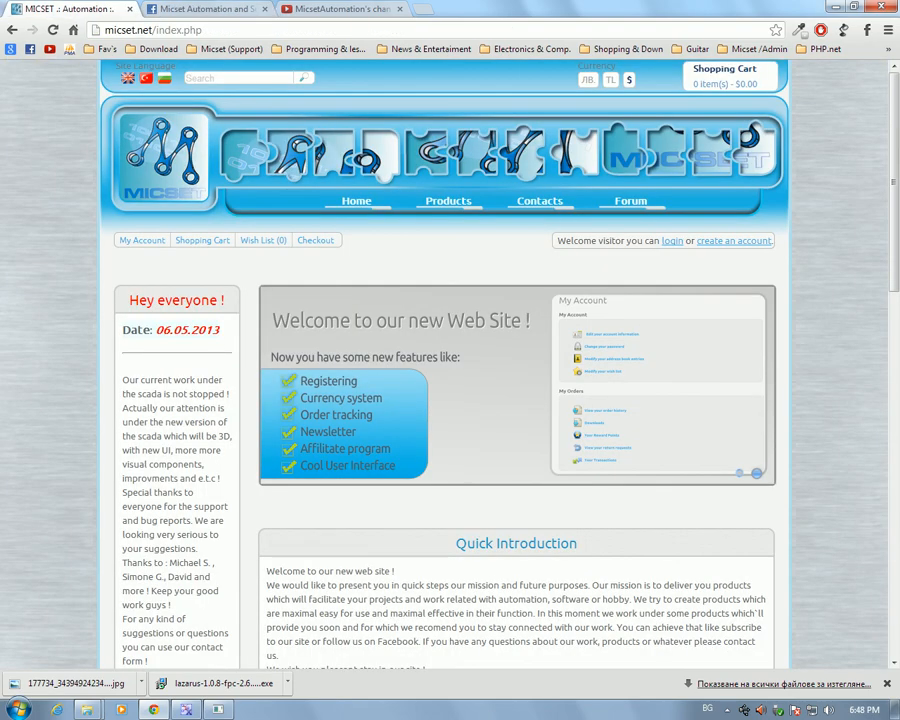
pyautogui.scroll(-6, 450, 400)
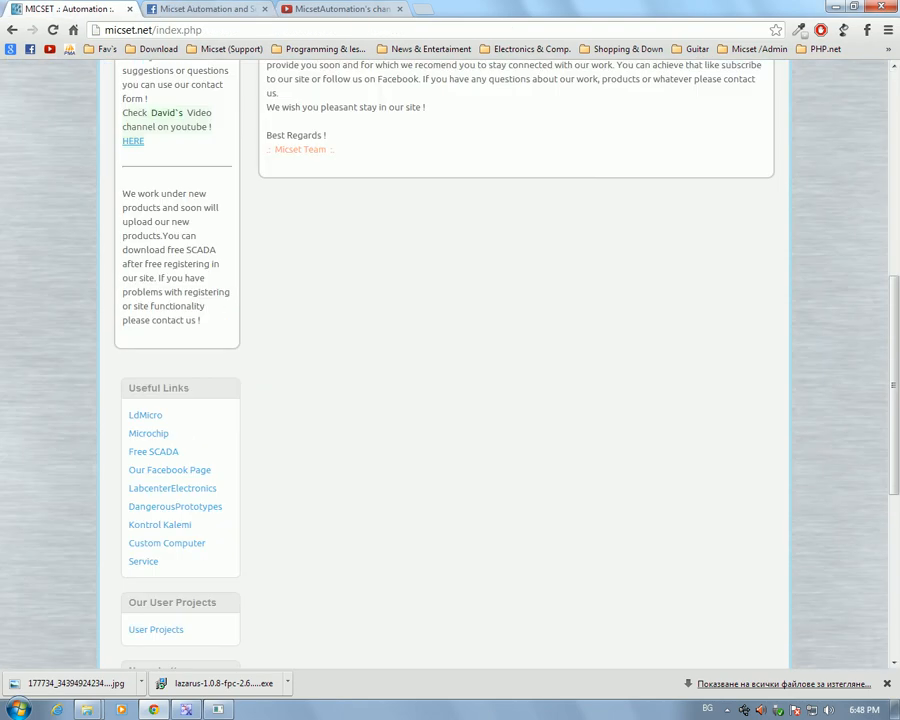
pyautogui.scroll(2, 450, 400)
pyautogui.scroll(-6, 450, 400)
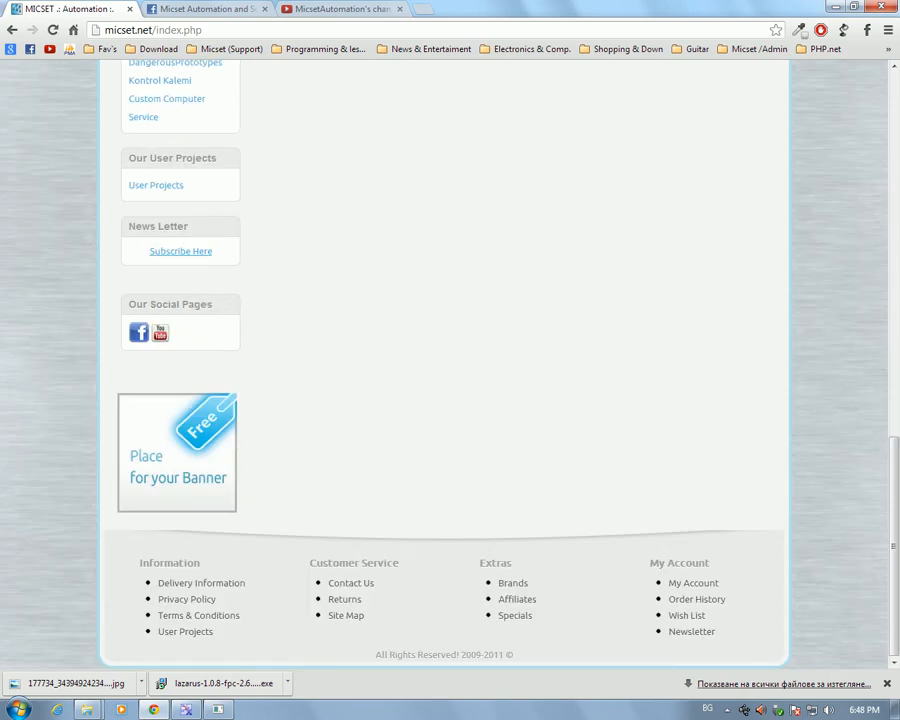
pyautogui.scroll(2, 450, 360)
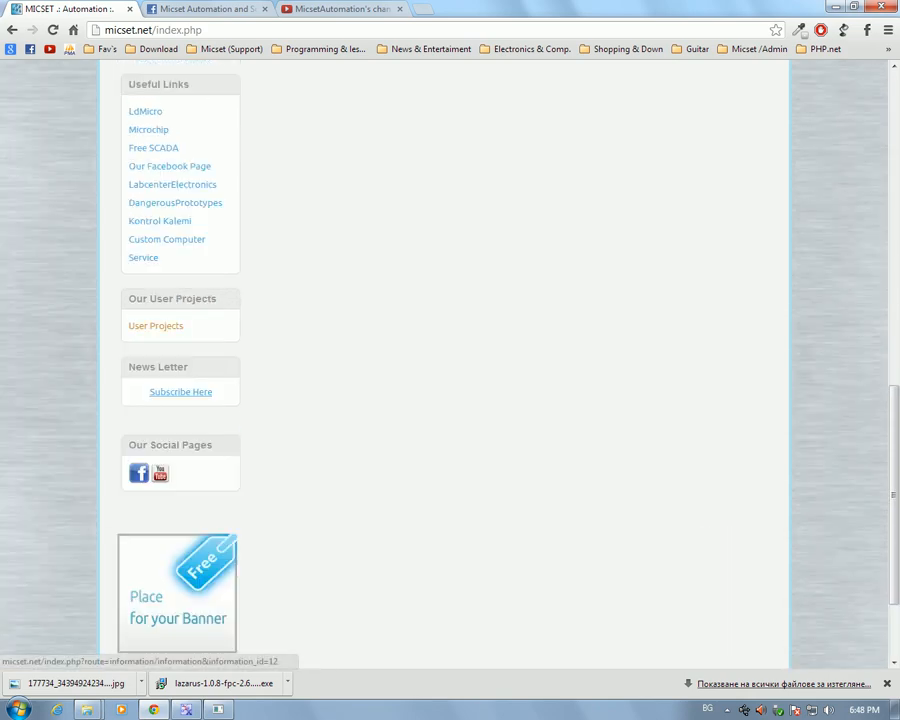
# Open User Projects in a separate tab, load the Products page in the original tab, and examine the user project list
pyautogui.middleClick(155, 325)
pyautogui.scroll(10, 155, 325)
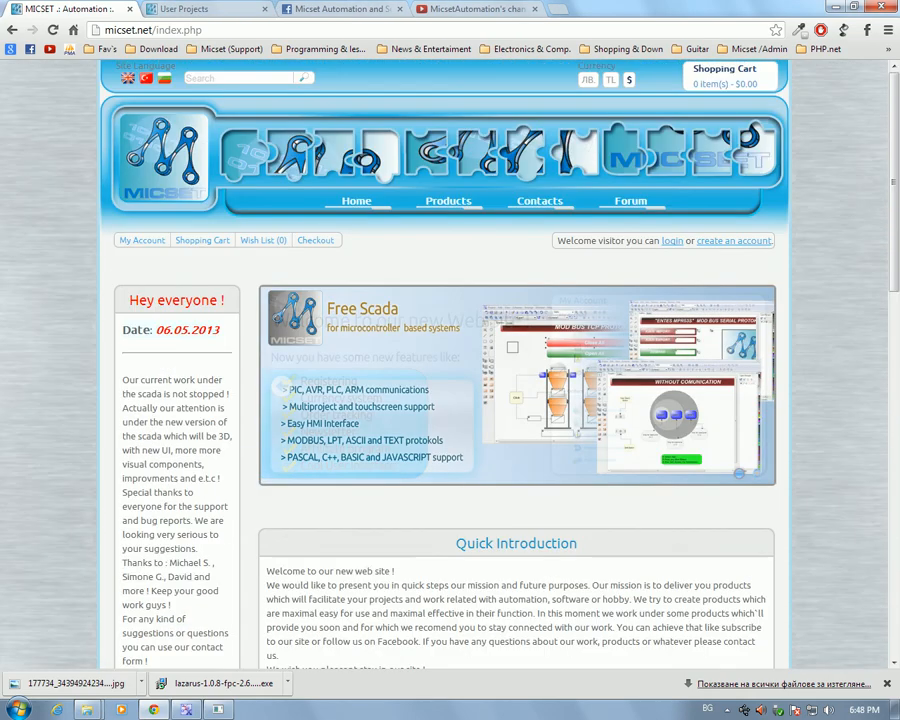
pyautogui.click(448, 201)
pyautogui.click(200, 9)
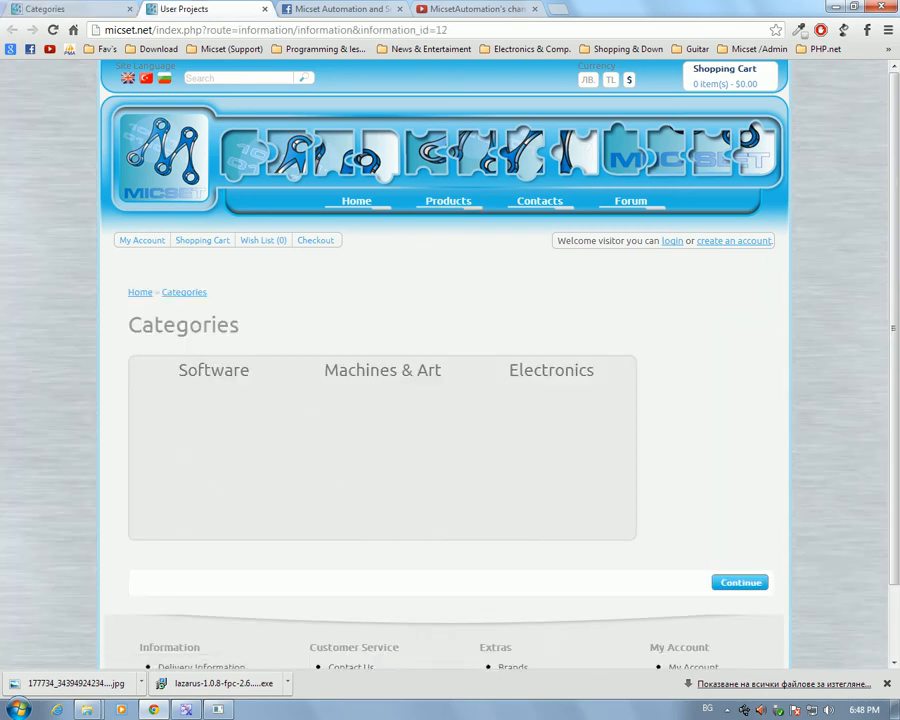
pyautogui.scroll(-2, 450, 400)
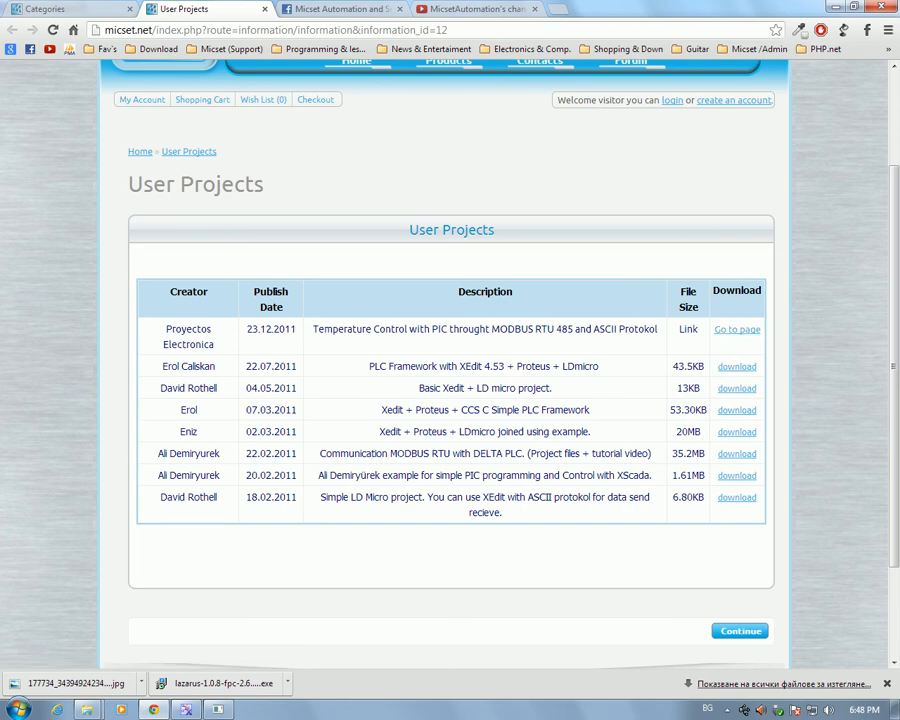
pyautogui.moveTo(369, 366); pyautogui.dragTo(600, 366)
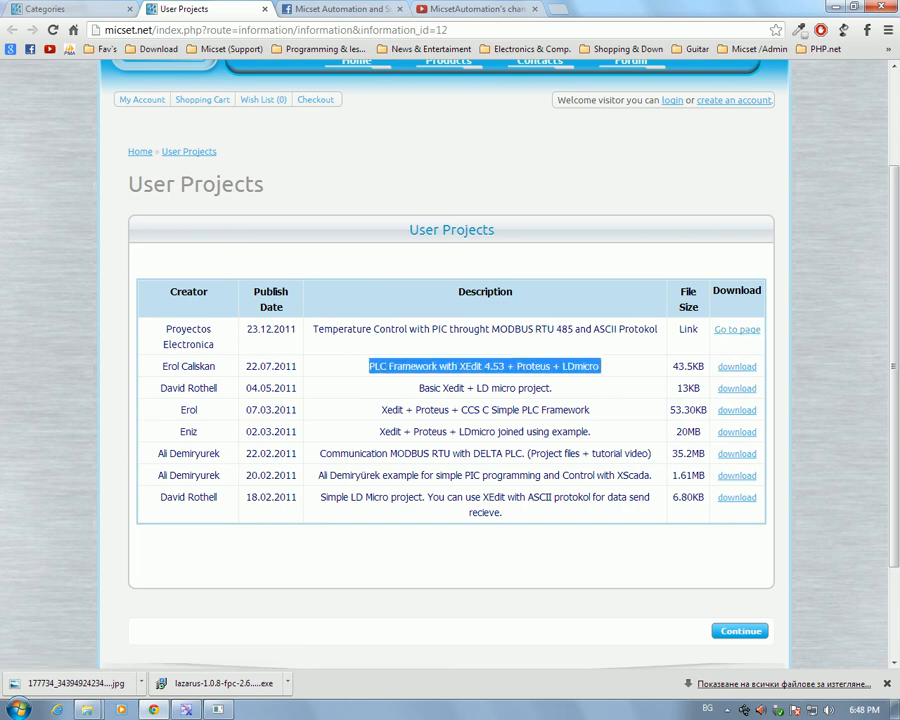
# Return to the Products categories, browse the Software category and open the XEdit 4.56 New (Stable) product page
pyautogui.click(48, 9)
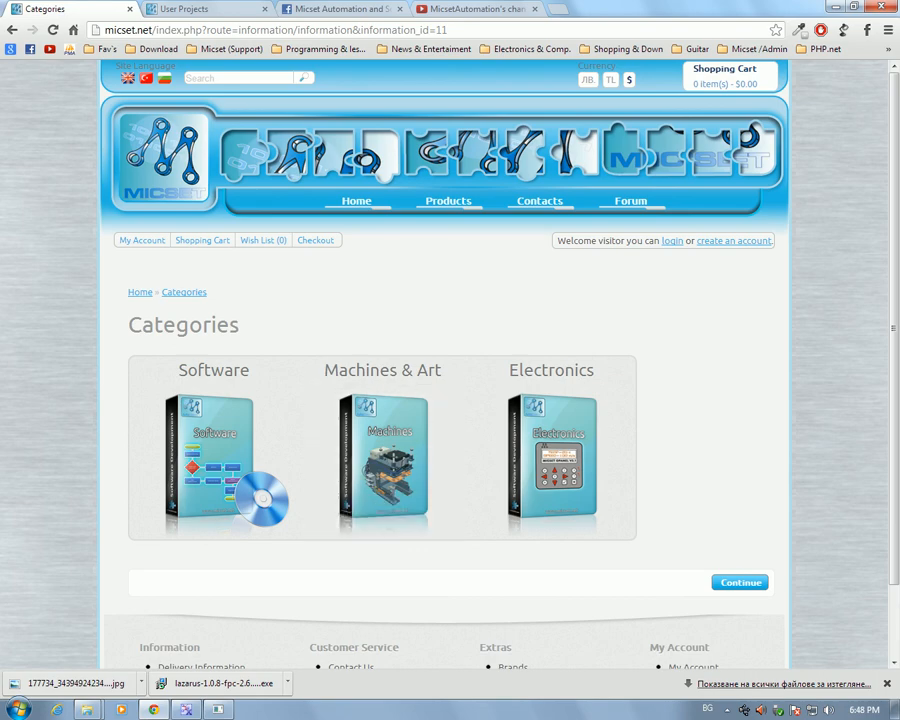
pyautogui.scroll(-2, 215, 360)
pyautogui.scroll(2, 215, 360)
pyautogui.scroll(-2, 215, 375)
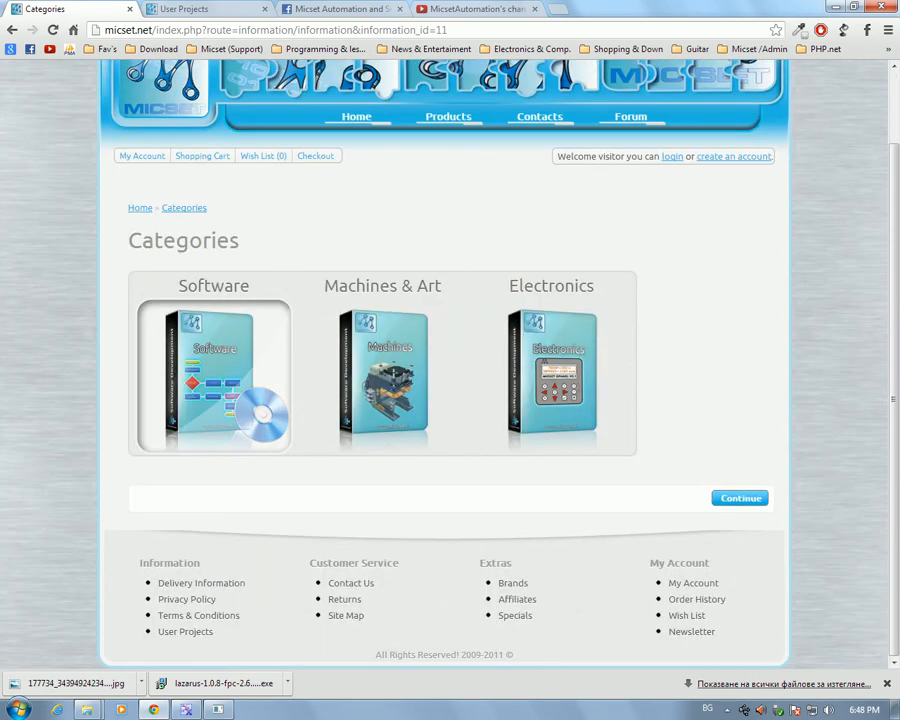
pyautogui.click(215, 375)
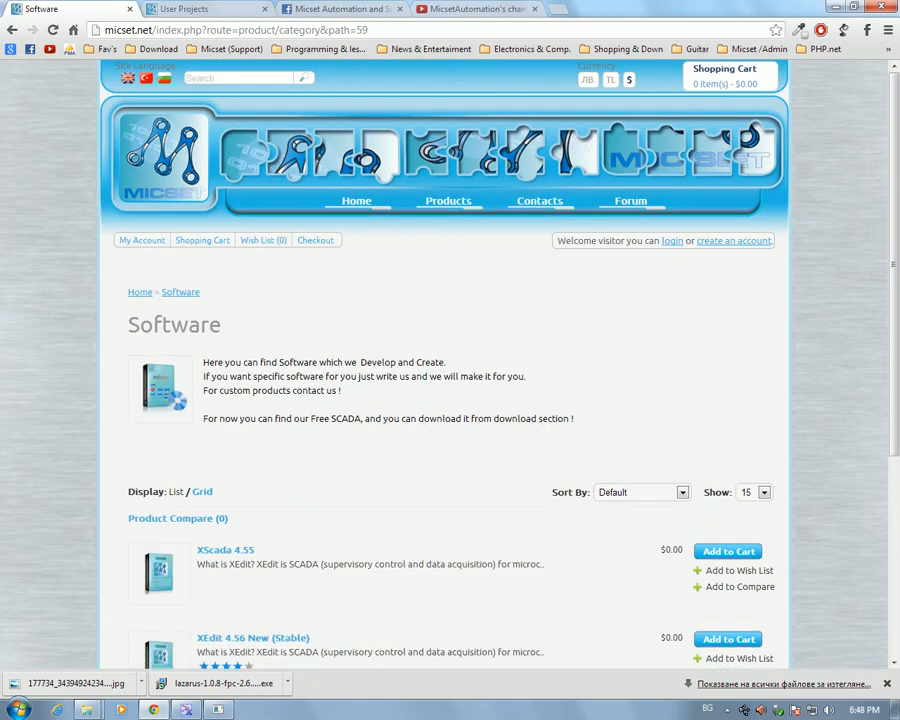
pyautogui.scroll(-3, 450, 400)
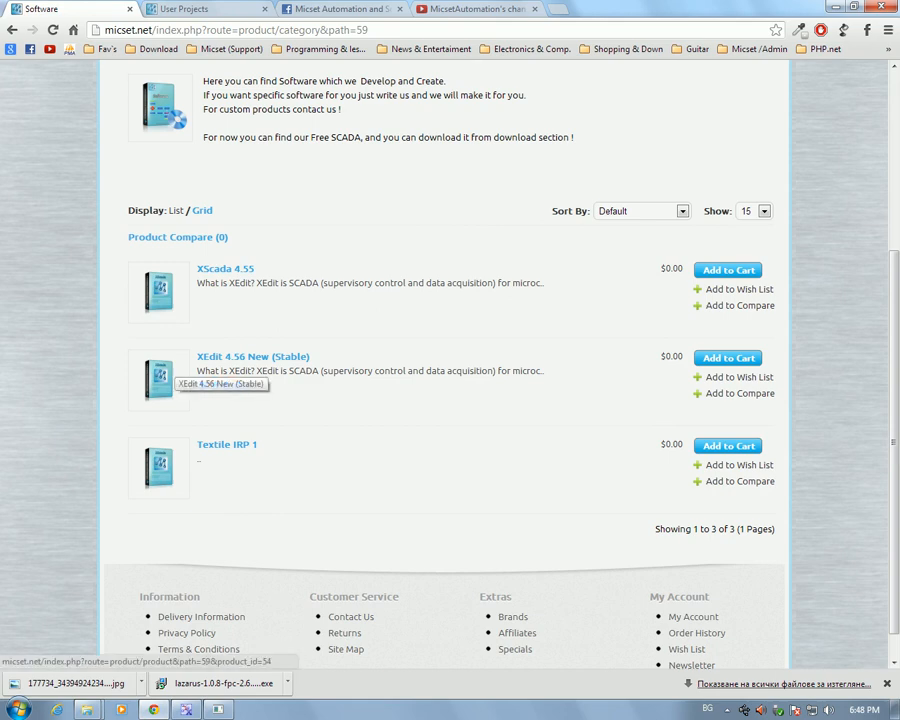
pyautogui.click(170, 365)
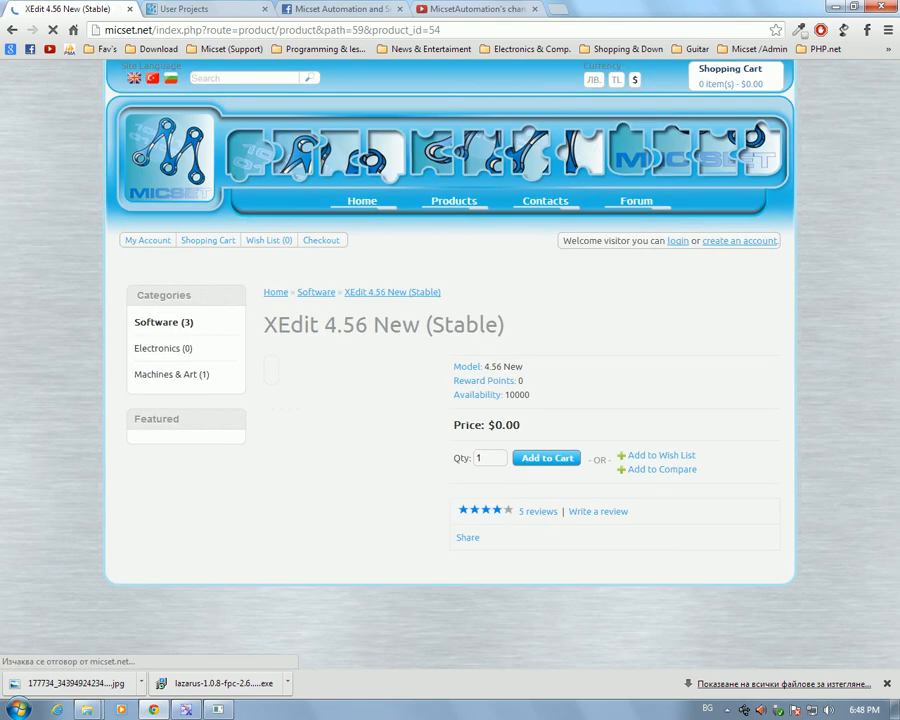
# Read through the XEdit product's description, system requirements and Contact and Support sections
pyautogui.scroll(-5, 475, 421)
pyautogui.scroll(-6, 475, 421)
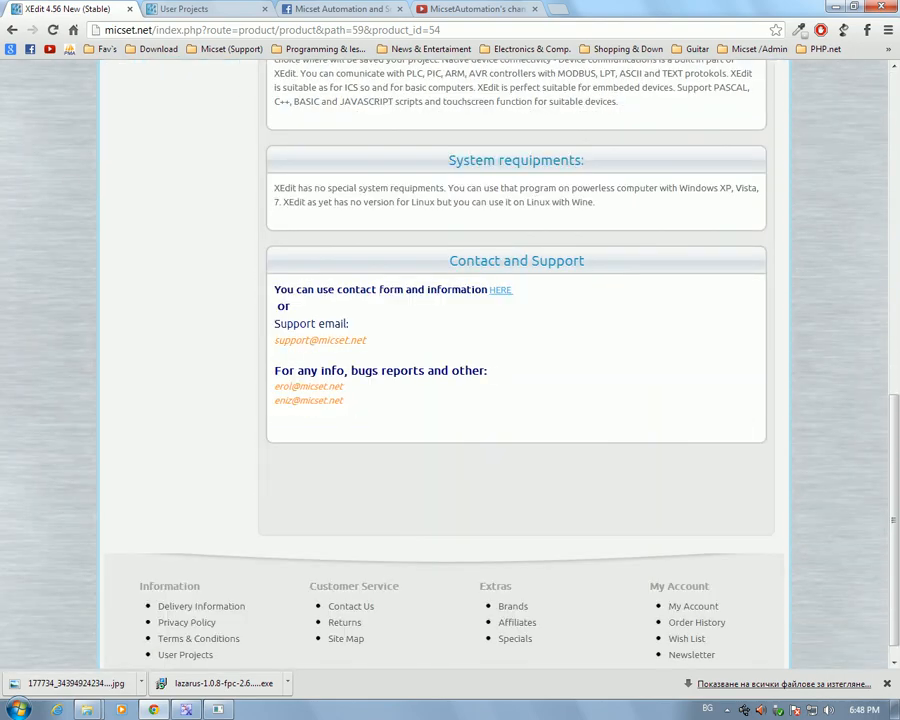
pyautogui.scroll(7, 475, 421)
pyautogui.scroll(3, 475, 421)
pyautogui.scroll(-6, 475, 421)
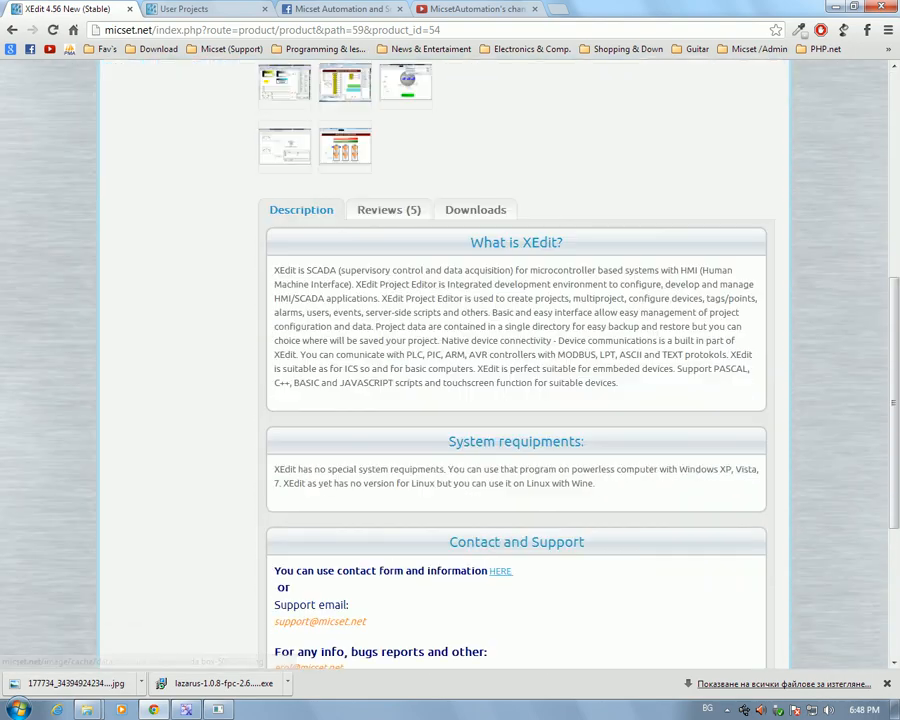
pyautogui.scroll(3, 516, 360)
pyautogui.scroll(-5, 516, 360)
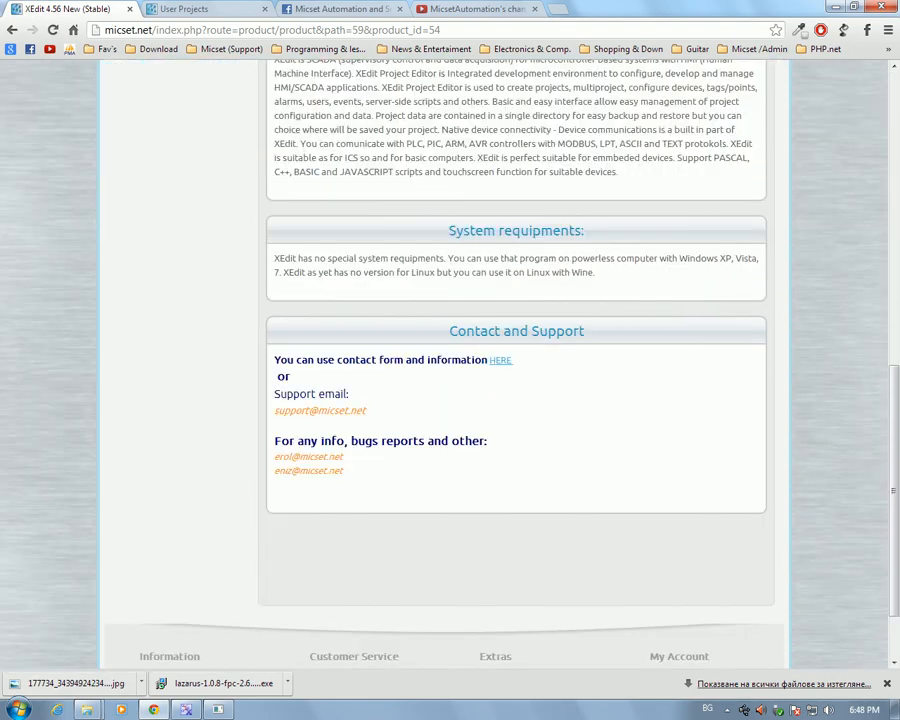
pyautogui.scroll(6, 516, 360)
# Check the XEdit product's Reviews and Downloads sections, briefly highlighting the notice under Downloads
pyautogui.click(389, 350)
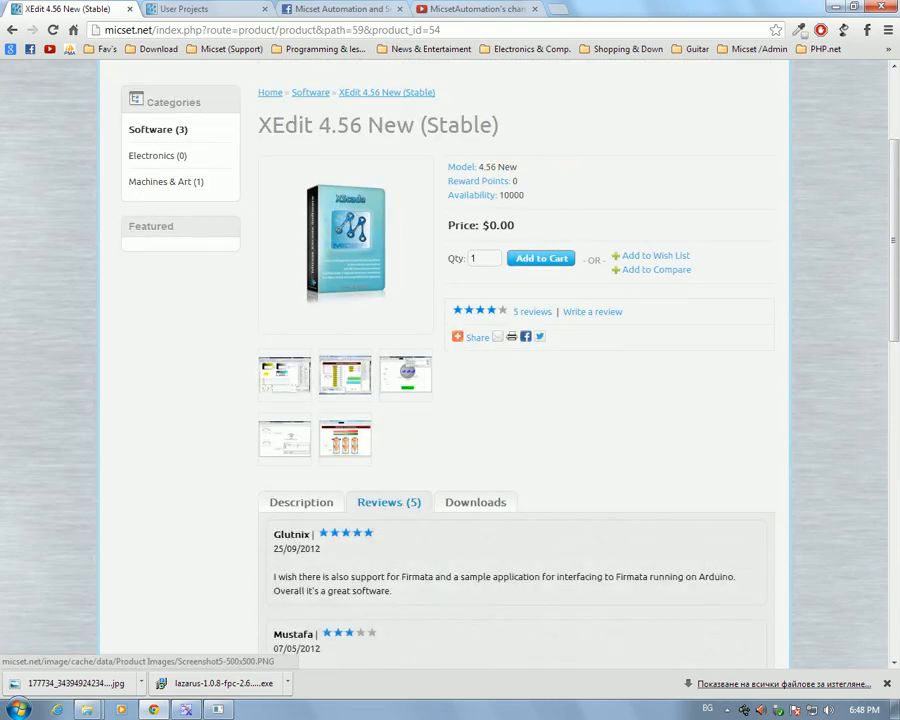
pyautogui.scroll(-3, 450, 400)
pyautogui.scroll(1, 516, 360)
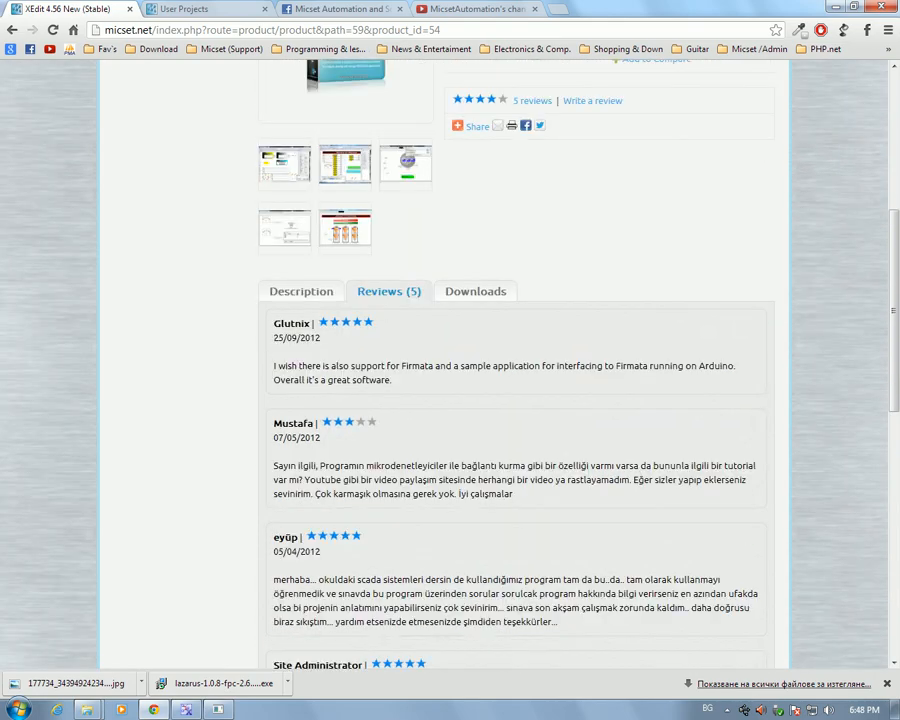
pyautogui.click(475, 291)
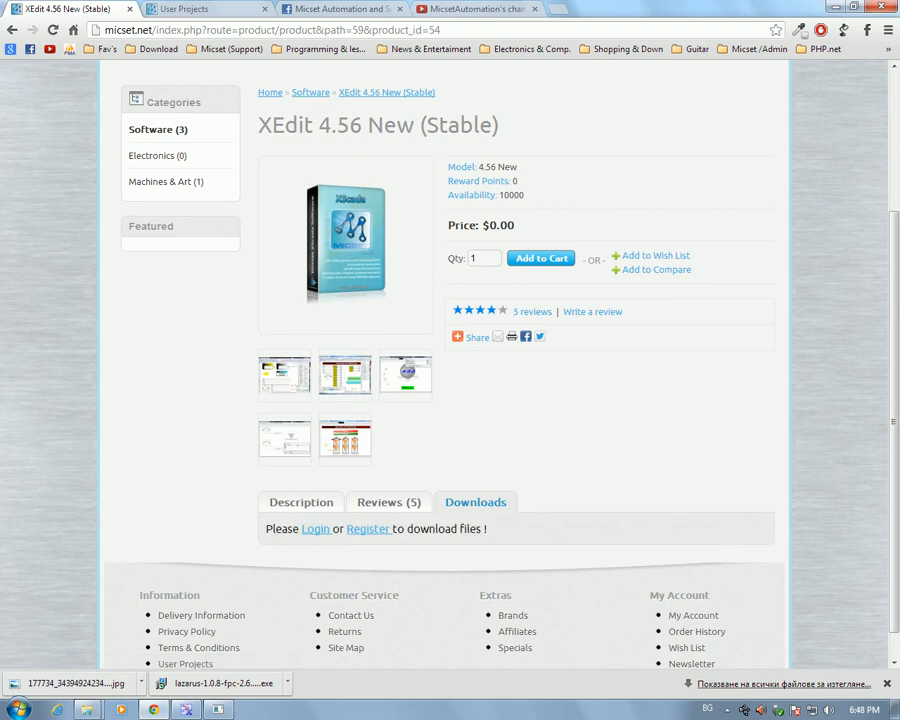
pyautogui.scroll(3, 480, 336)
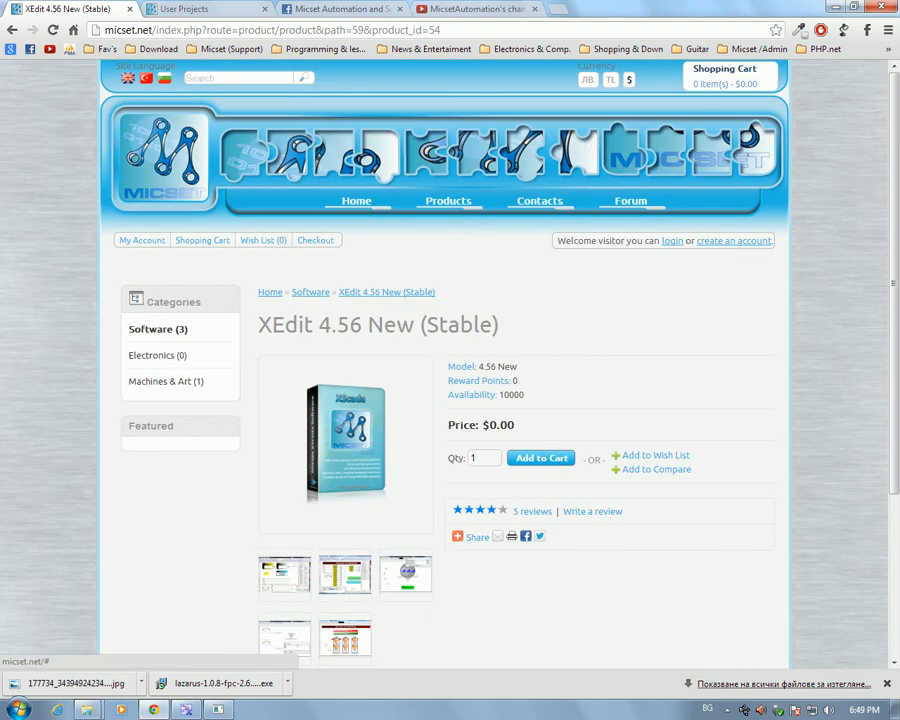
pyautogui.scroll(-1, 480, 336)
pyautogui.scroll(-1, 480, 360)
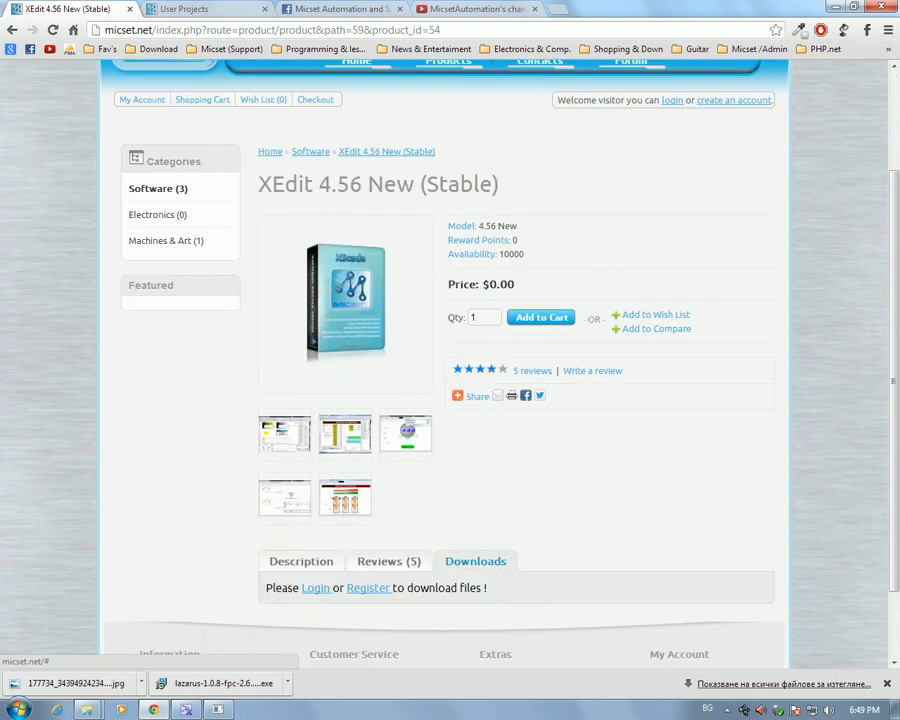
pyautogui.moveTo(487, 588); pyautogui.dragTo(264, 588)
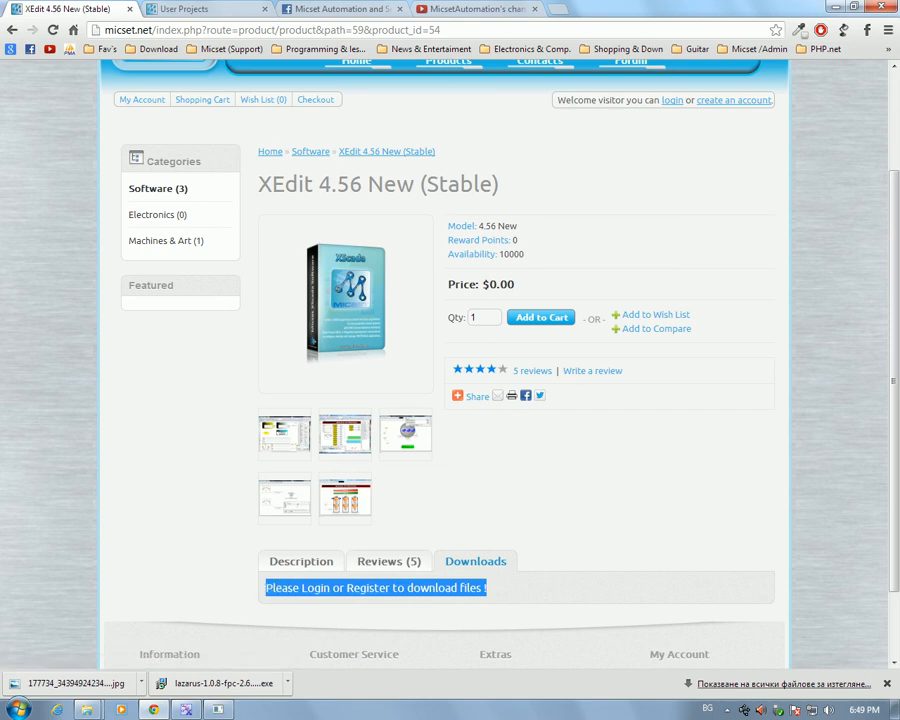
pyautogui.rightClick(575, 588)
pyautogui.click(572, 588)
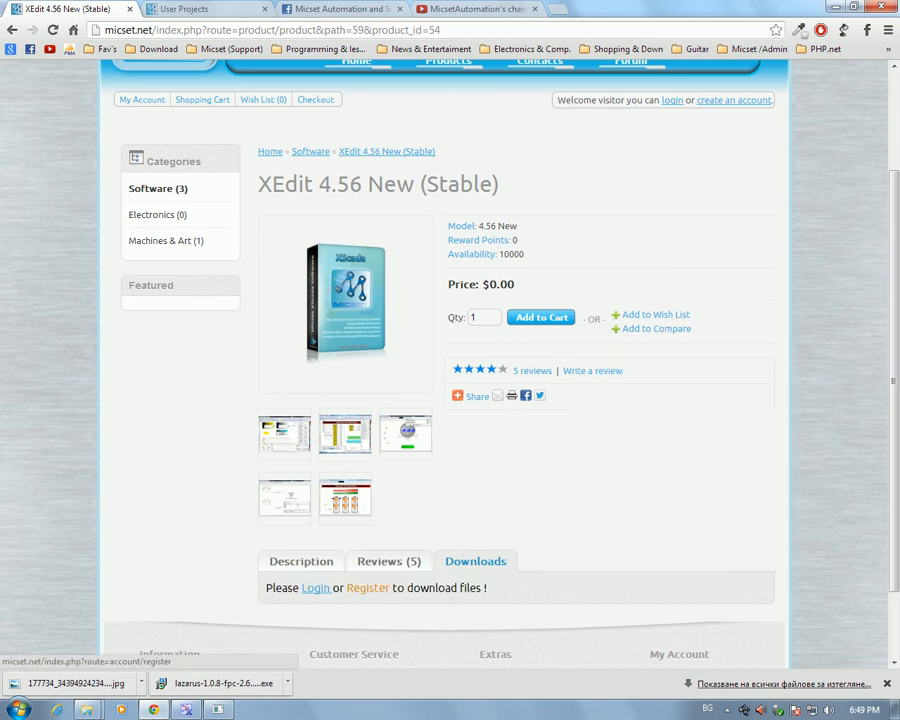
# Open the Register Account form from the Downloads section, look over its fields and return to the XEdit product page
pyautogui.click(368, 588)
pyautogui.scroll(-3, 450, 360)
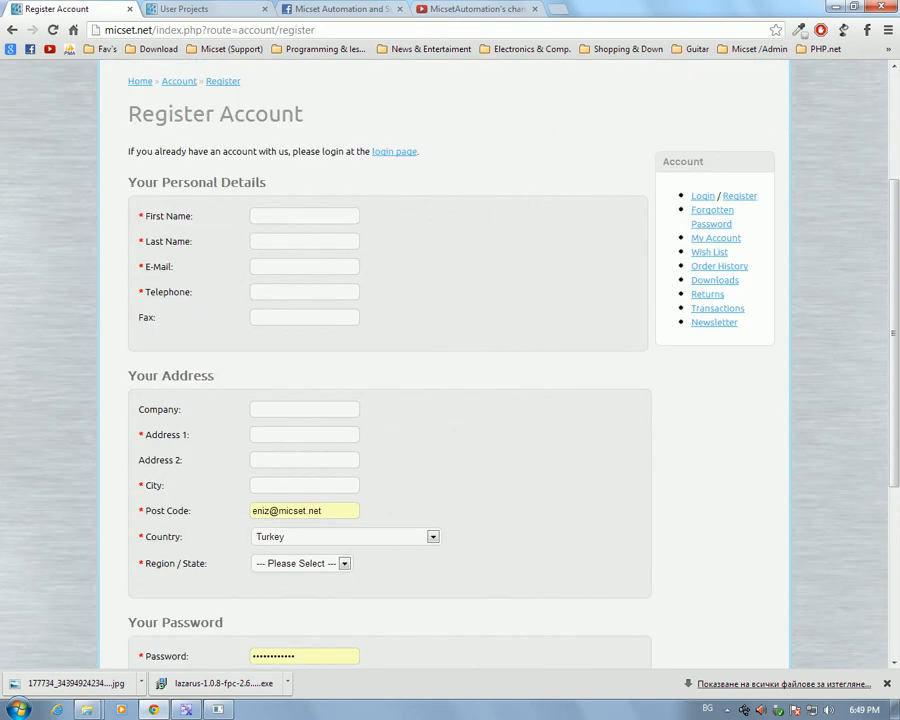
pyautogui.click(304, 216)
pyautogui.scroll(-2, 450, 360)
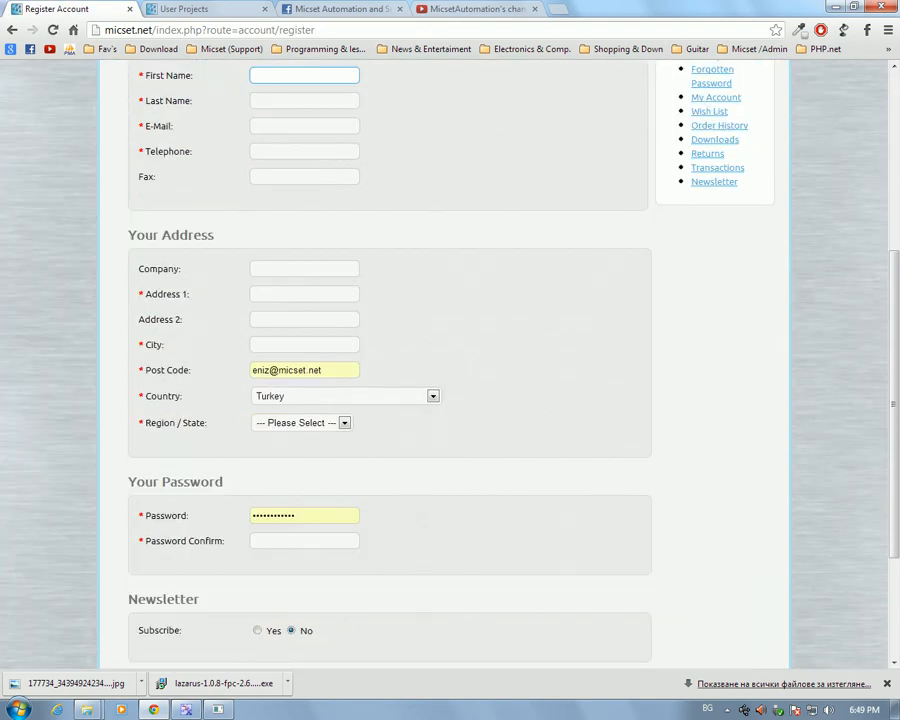
pyautogui.scroll(-3, 450, 360)
pyautogui.scroll(5, 450, 360)
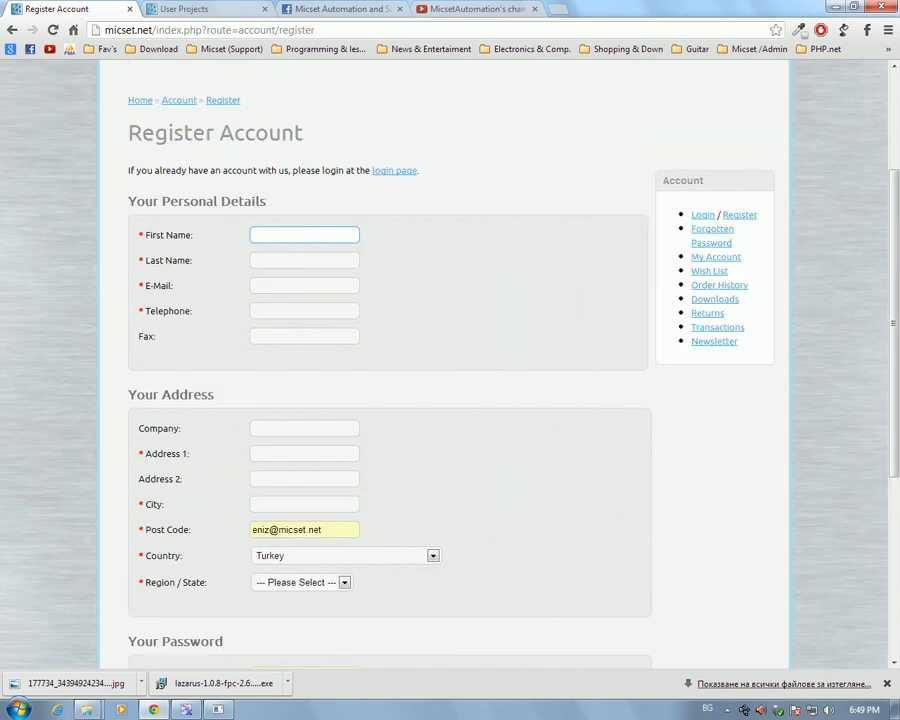
pyautogui.scroll(3, 450, 360)
pyautogui.hotkey('alt', 'Left')
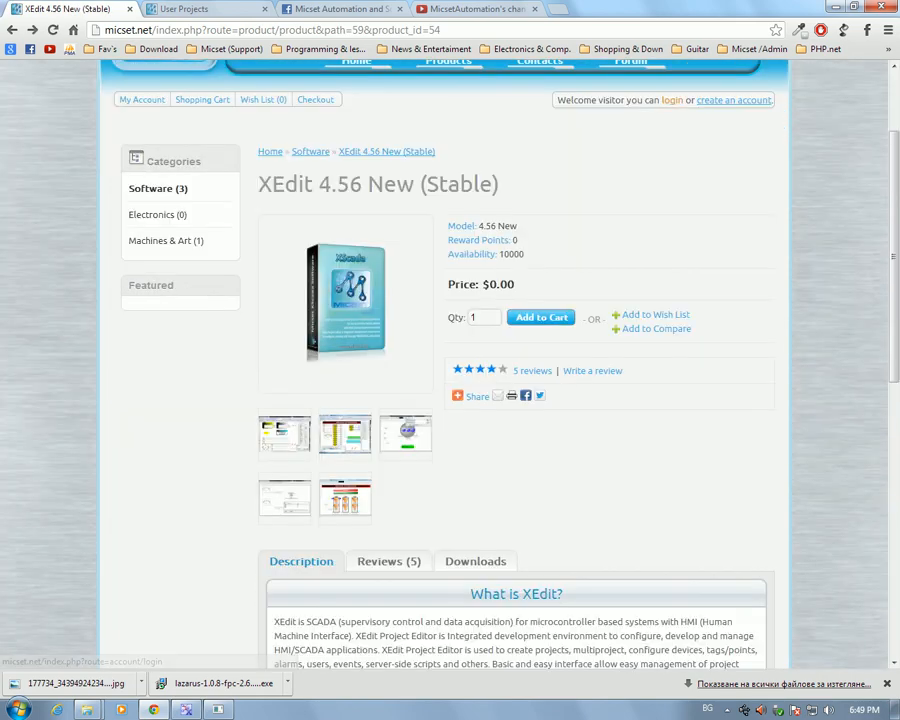
# Log in to the site with the saved account credentials and look over the My Account page
pyautogui.click(672, 100)
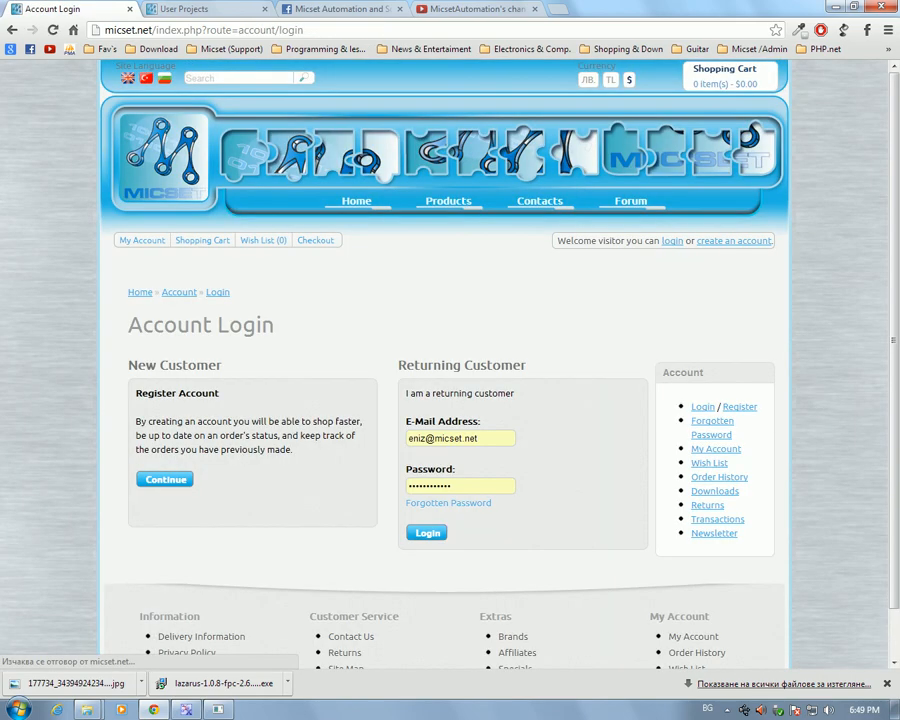
pyautogui.click(424, 530)
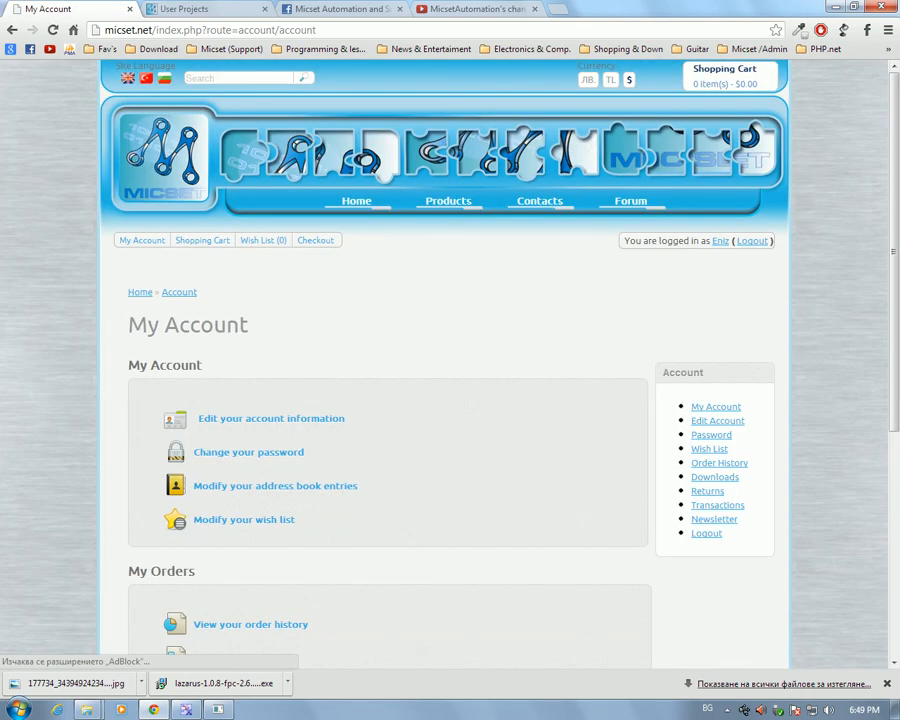
pyautogui.scroll(-4, 450, 360)
pyautogui.scroll(3, 450, 360)
pyautogui.scroll(-2, 250, 382)
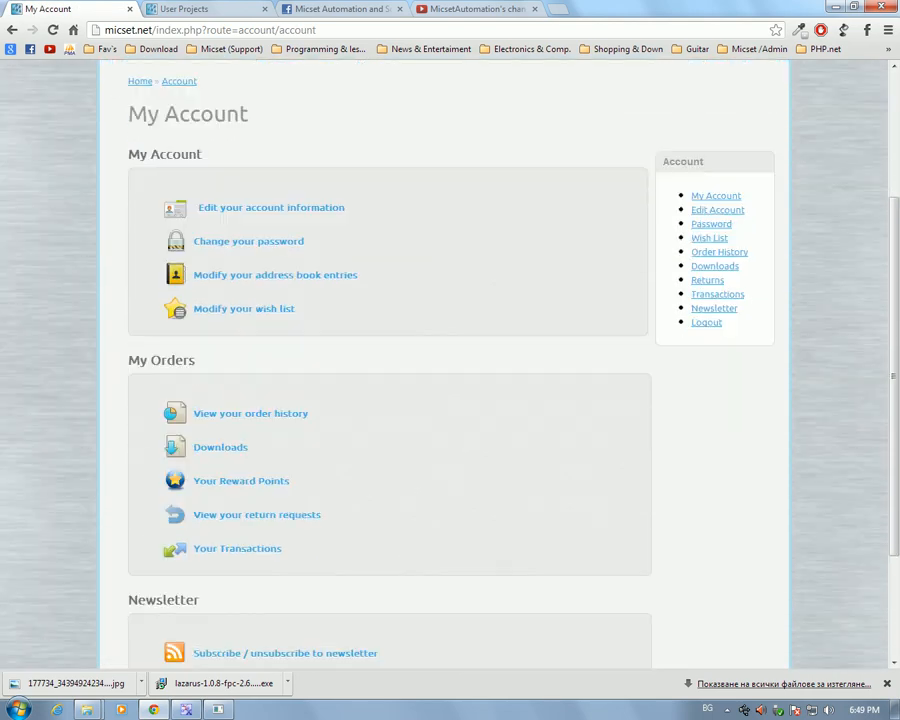
pyautogui.scroll(3, 250, 382)
# Reopen the XEdit 4.56 New (Stable) page from the Software products and show its Downloads section
pyautogui.click(448, 202)
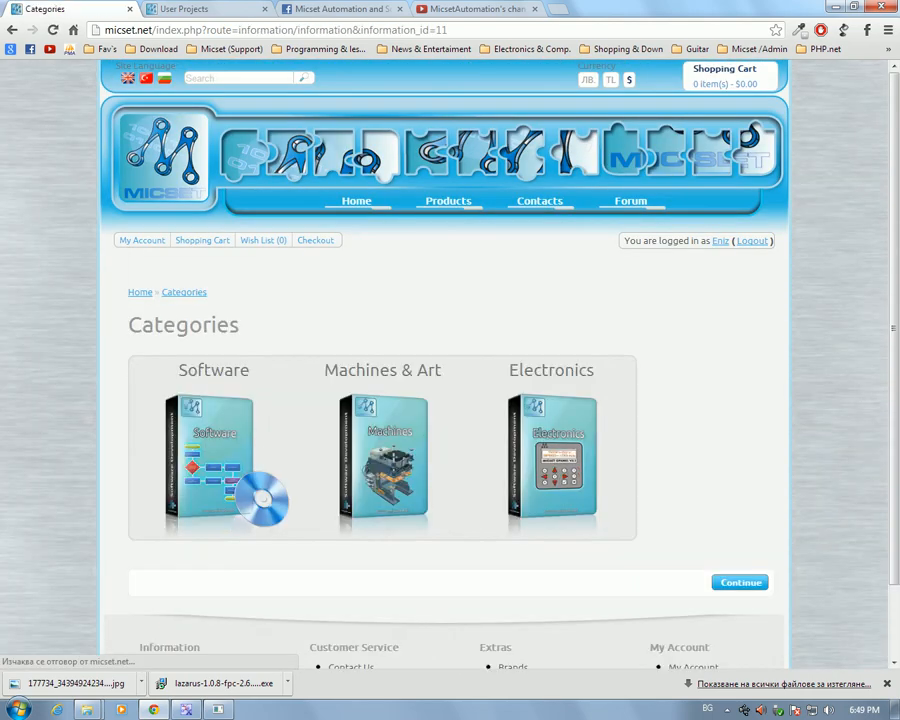
pyautogui.click(214, 440)
pyautogui.scroll(-2, 214, 440)
pyautogui.scroll(-3, 225, 400)
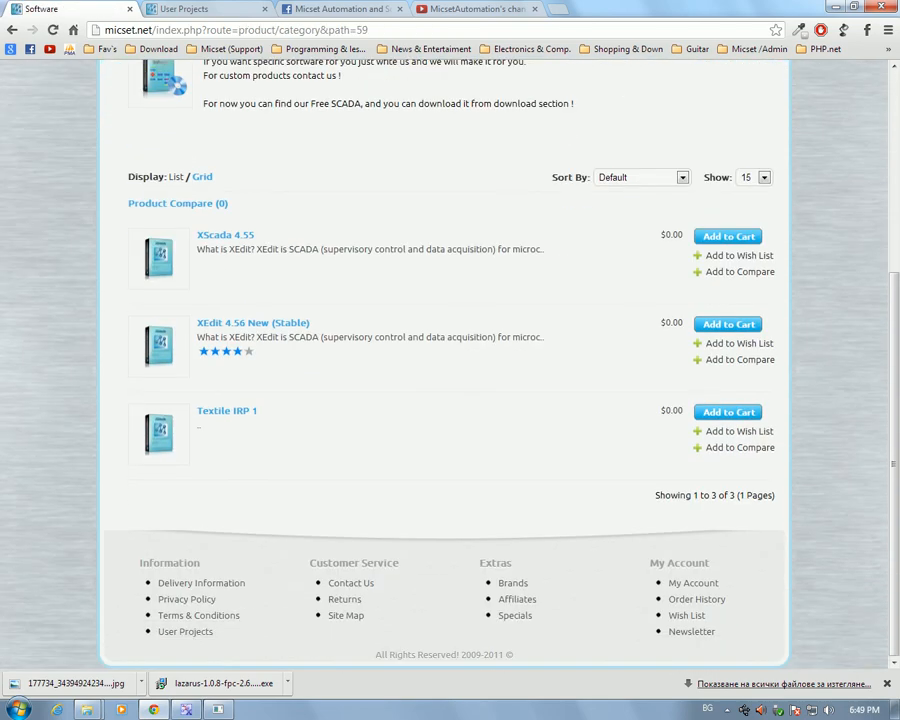
pyautogui.click(228, 323)
pyautogui.scroll(-3, 472, 418)
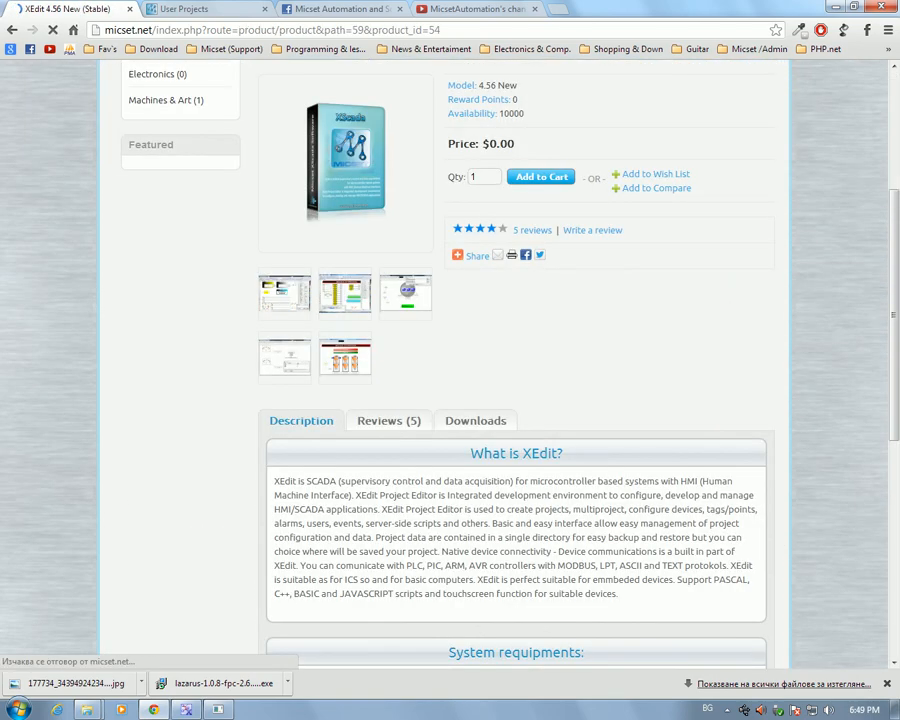
pyautogui.click(472, 418)
pyautogui.scroll(-4, 472, 418)
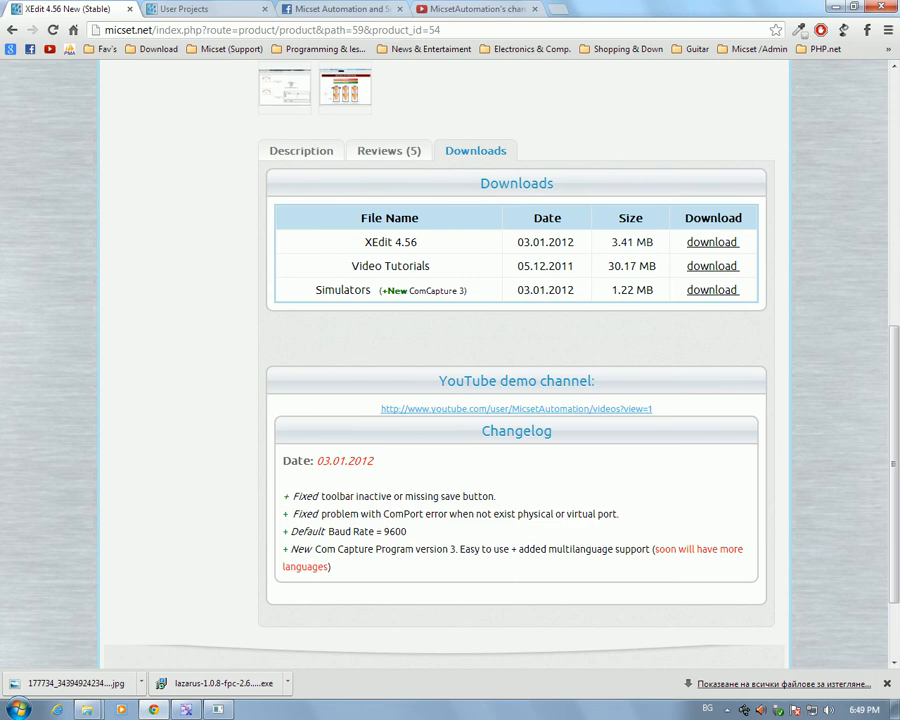
# Point out the version number in the XEdit product title and review the available downloads and changelog
pyautogui.scroll(5, 516, 400)
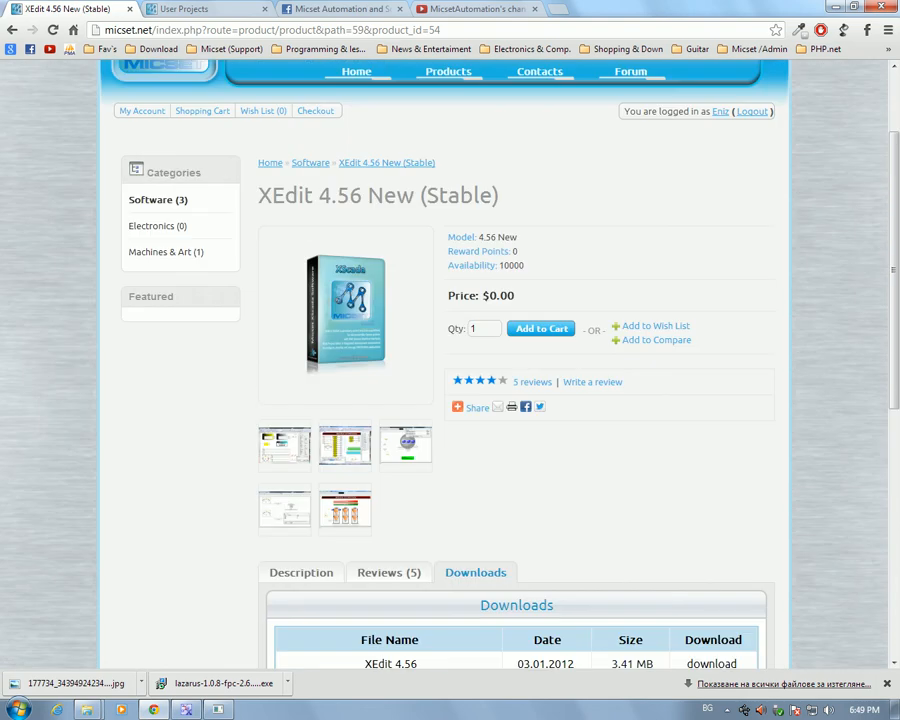
pyautogui.moveTo(319, 195); pyautogui.dragTo(350, 195)
pyautogui.click(236, 136)
pyautogui.click(350, 195)
pyautogui.scroll(-3, 516, 400)
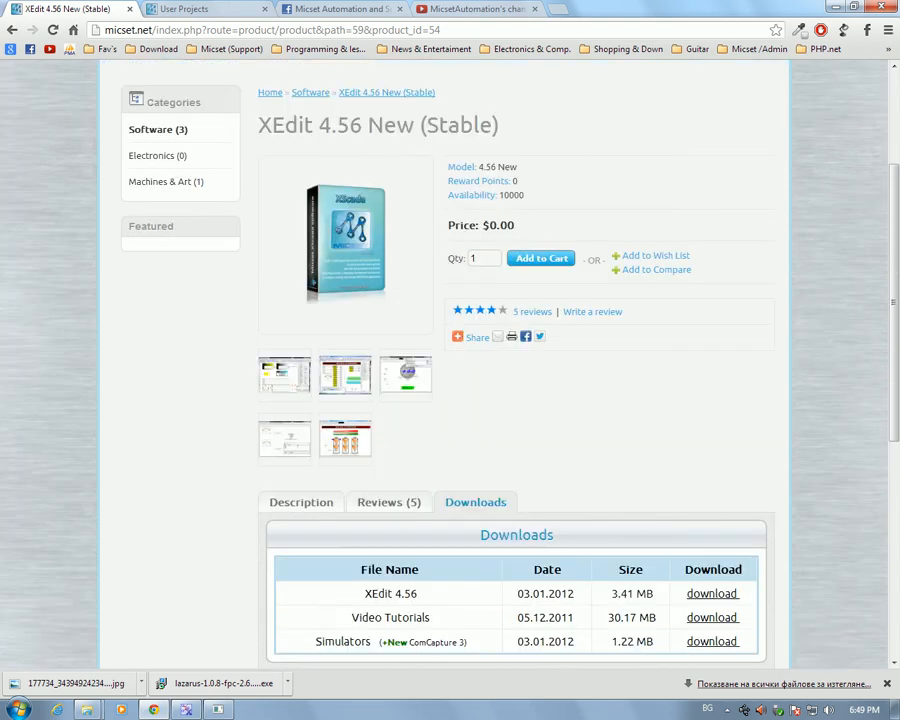
pyautogui.scroll(-1, 516, 400)
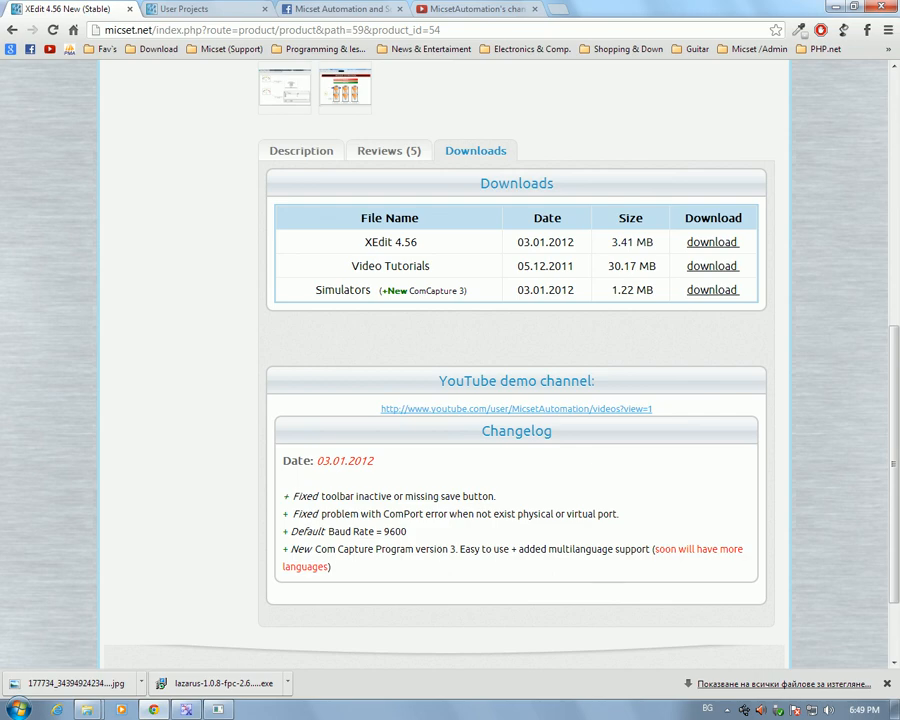
# Go to the site's home page, open Contacts and look over the support information and contact form
pyautogui.press('F5')
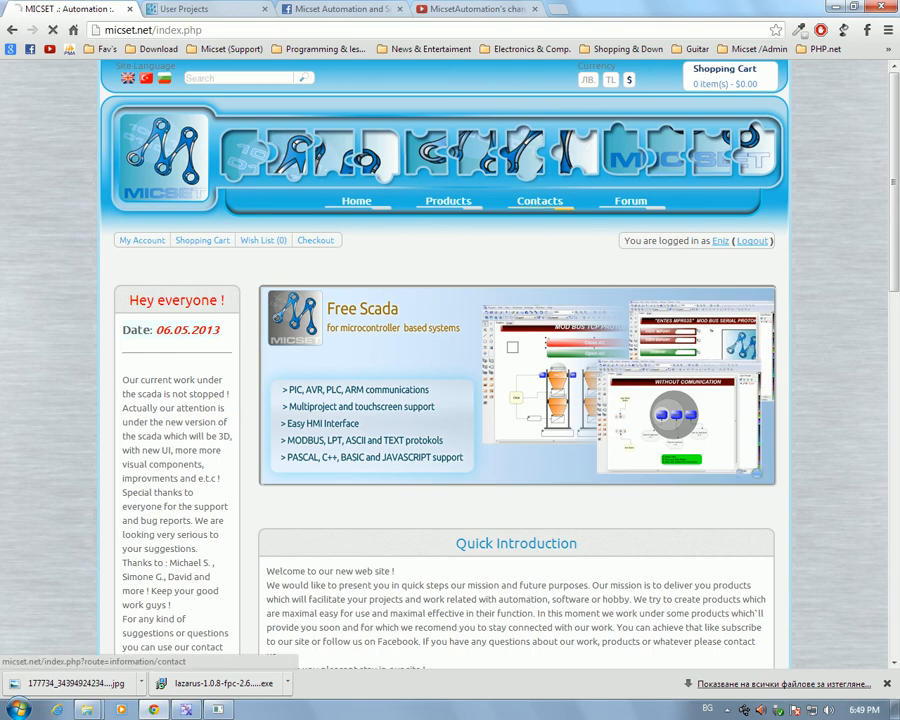
pyautogui.click(539, 201)
pyautogui.scroll(-6, 445, 364)
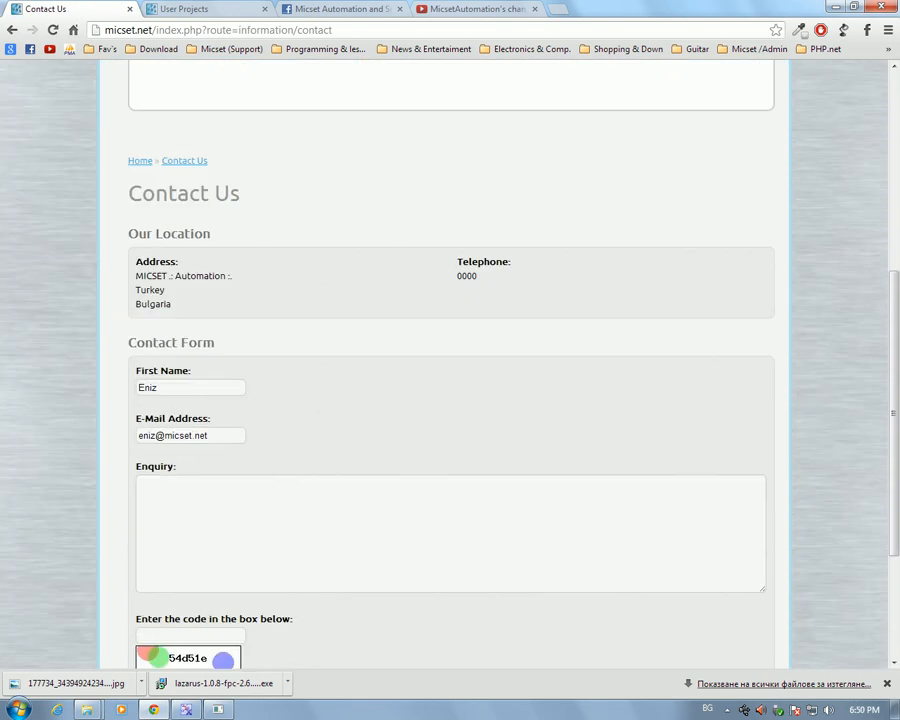
pyautogui.scroll(6, 445, 364)
# Open the Micset forum, view its XEdit SCADA section, and close the forum to return to the Contact Us page
pyautogui.click(630, 201)
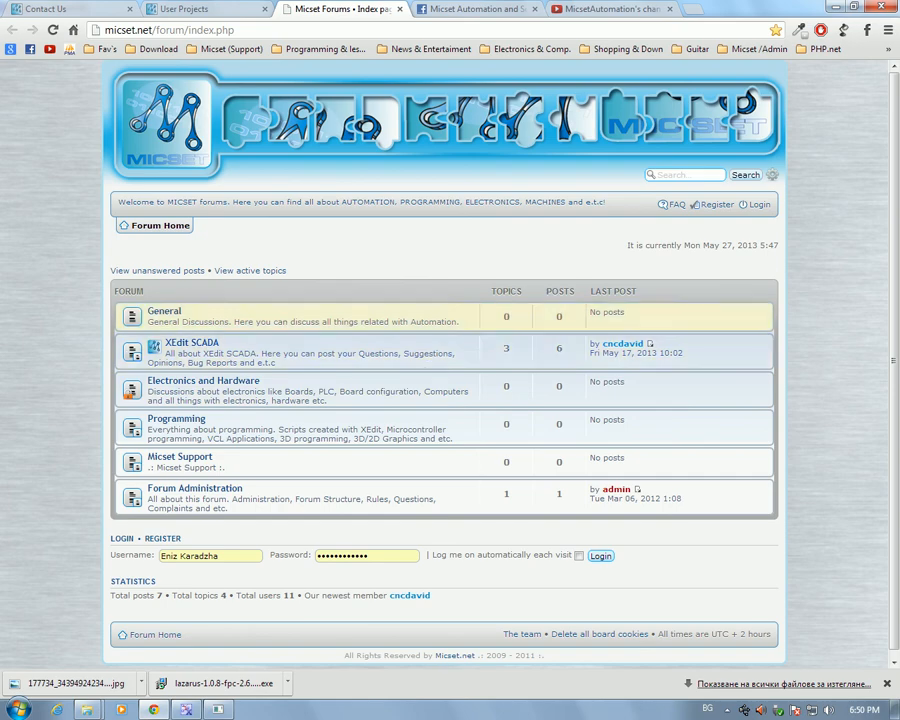
pyautogui.click(191, 342)
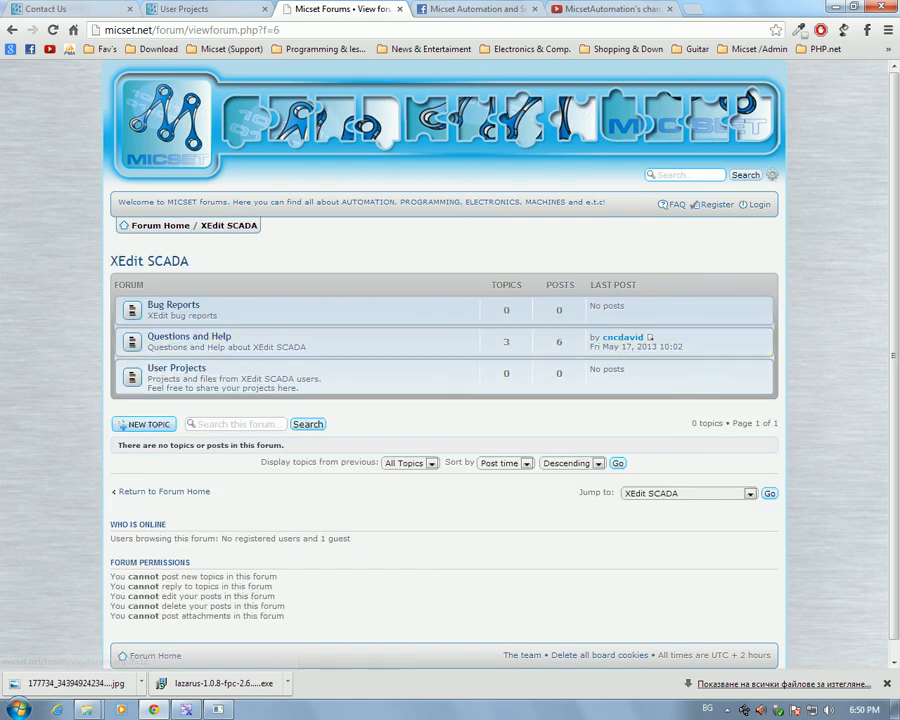
pyautogui.hotkey('ctrl', 'w')
pyautogui.hotkey('ctrl', 'shift', 'Tab')
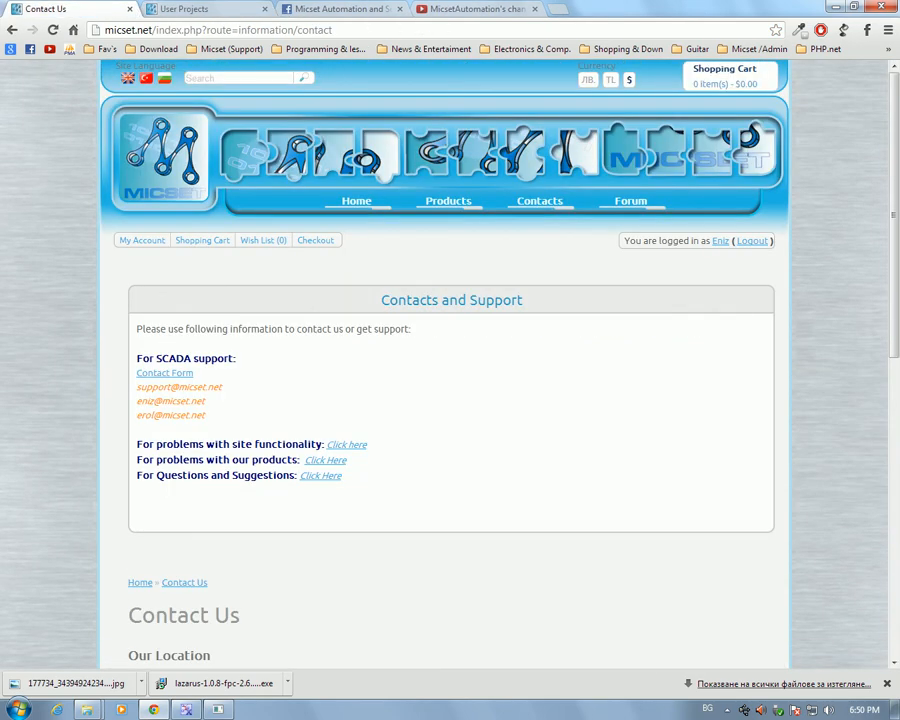